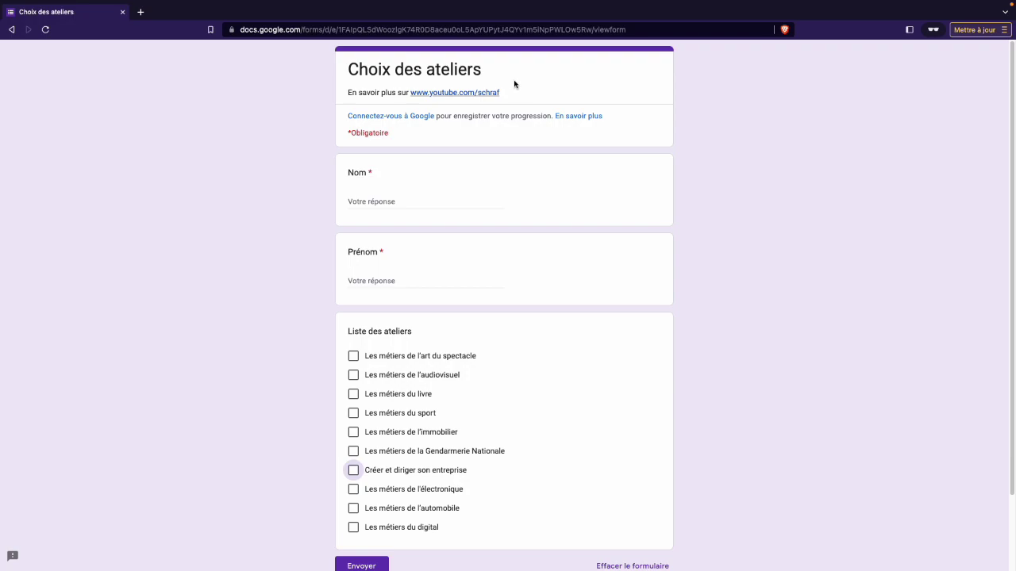
Step: Fill in Nom and Prénom and tick four workshops, including Les métiers du sport and Gendarmerie Nationale
{"action": "left_click", "coordinate": [371, 202]}
{"action": "left_click", "coordinate": [368, 283]}
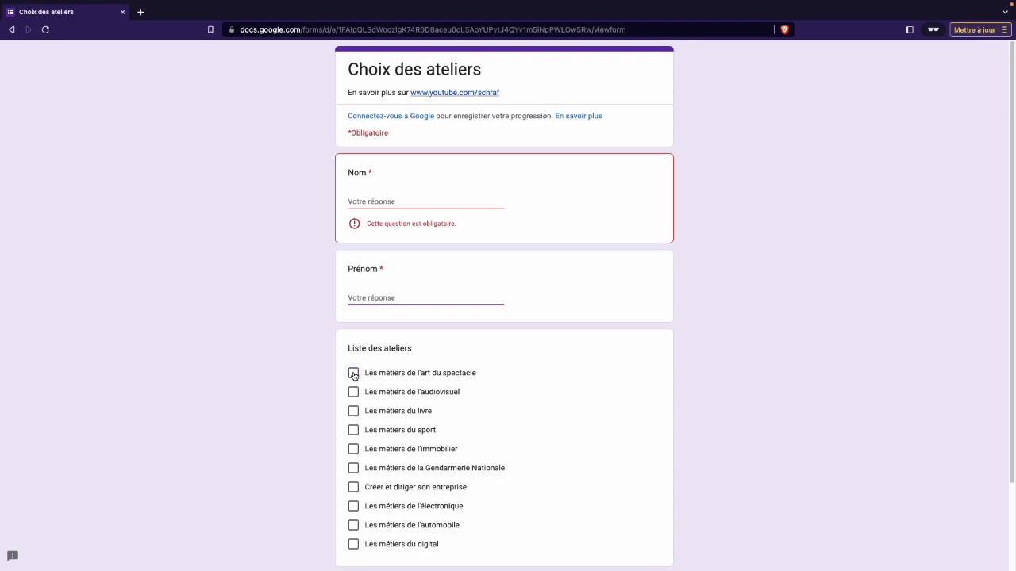
{"action": "left_click", "coordinate": [354, 375]}
{"action": "left_click", "coordinate": [353, 390]}
{"action": "left_click", "coordinate": [353, 446]}
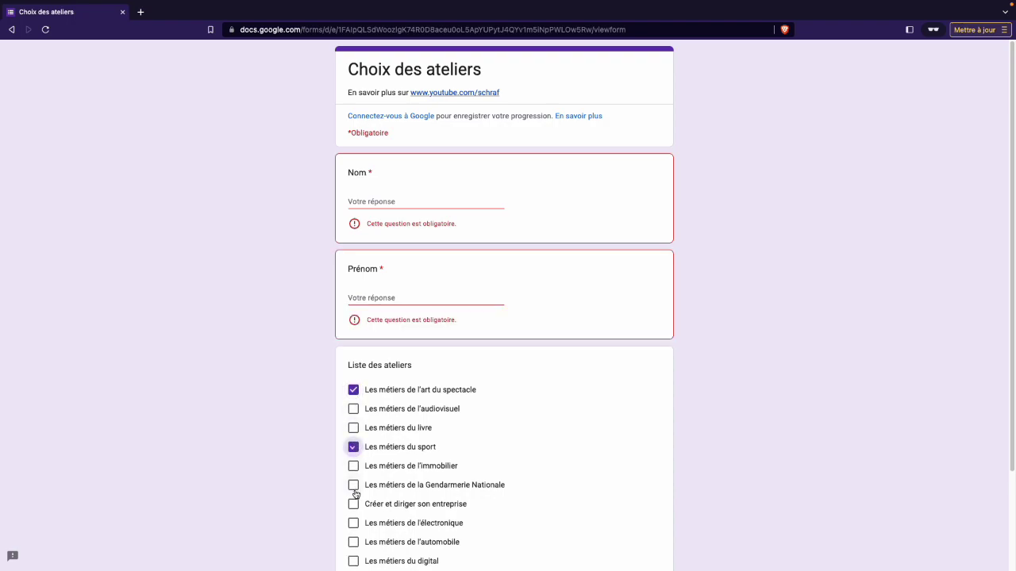
{"action": "left_click", "coordinate": [353, 486]}
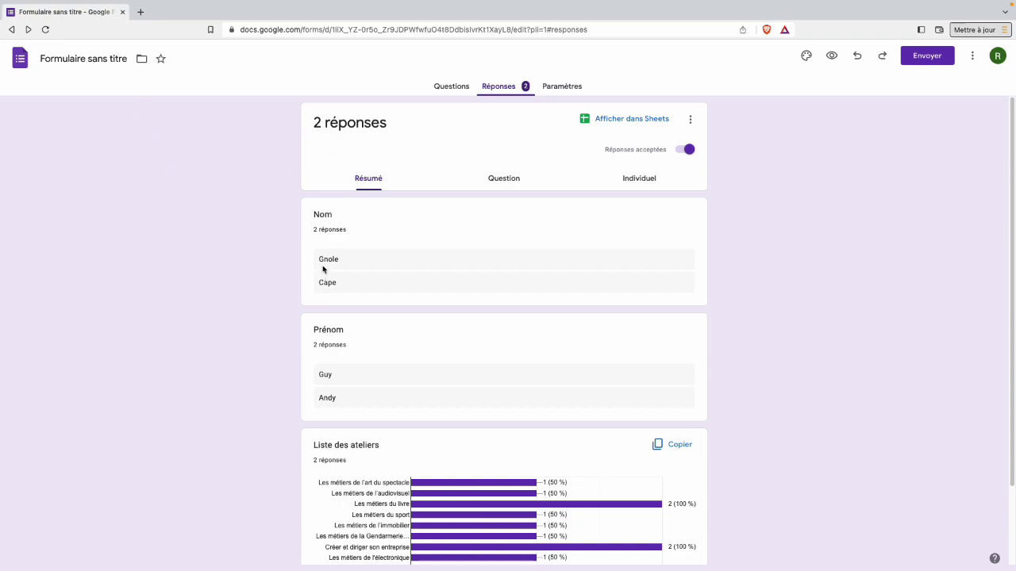
Step: Scroll through the Liste des ateliers chart, then select C4:I30 on Excel's Réponses sheet
{"action": "scroll", "coordinate": [375, 409], "scroll_direction": "down", "scroll_amount": 2}
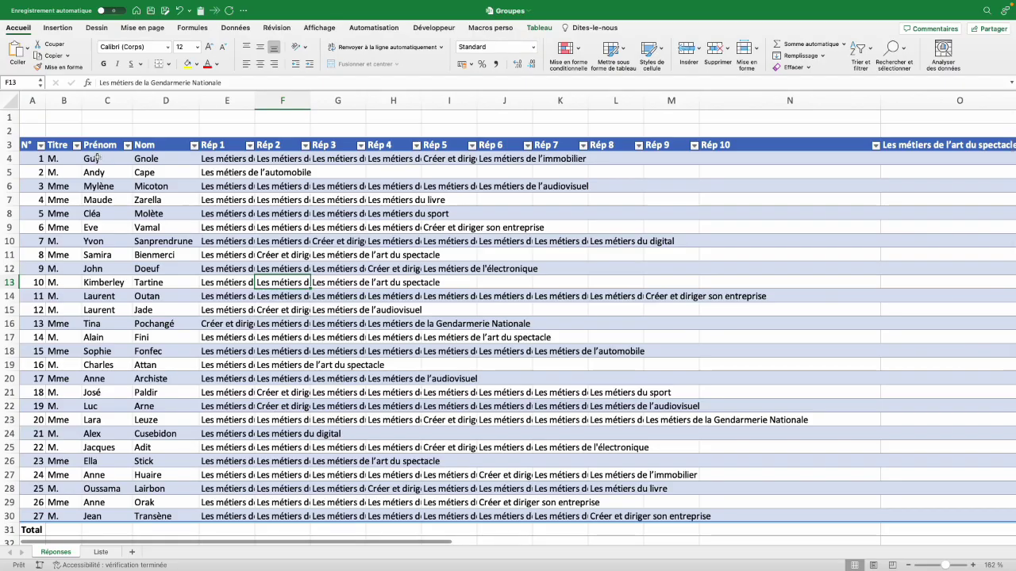
{"action": "left_click_drag", "start_coordinate": [96, 159], "coordinate": [437, 514]}
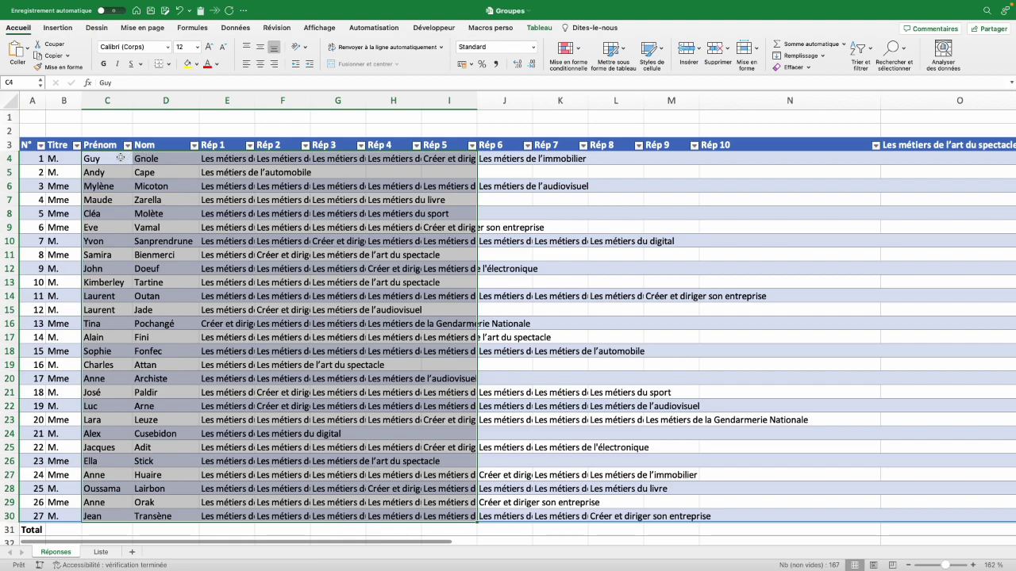
Step: Read the workshop answers in E4, F4, J4, E5 and E11, then switch to the Liste sheet
{"action": "left_click", "coordinate": [106, 161]}
{"action": "left_click", "coordinate": [219, 163]}
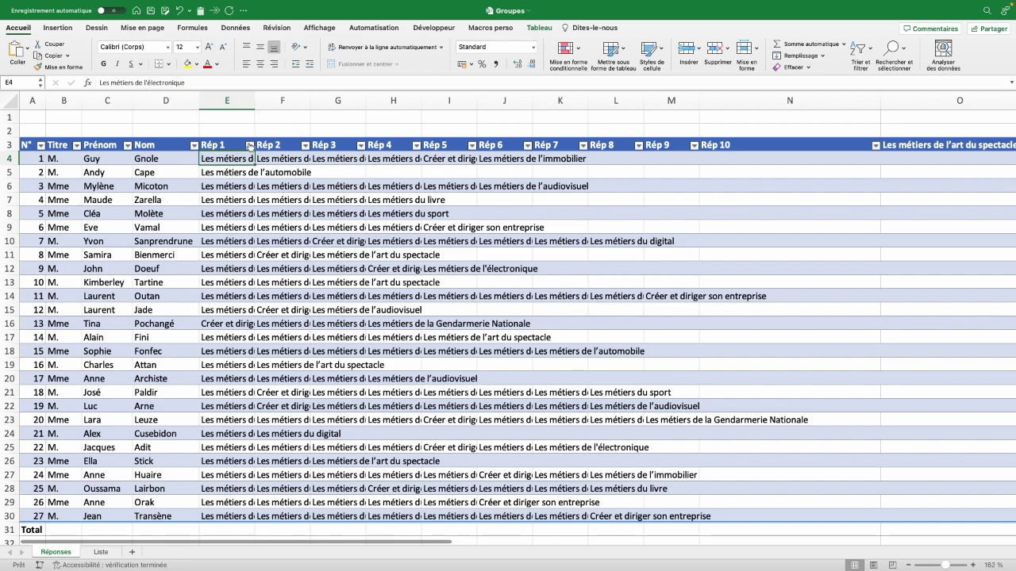
{"action": "left_click", "coordinate": [287, 159]}
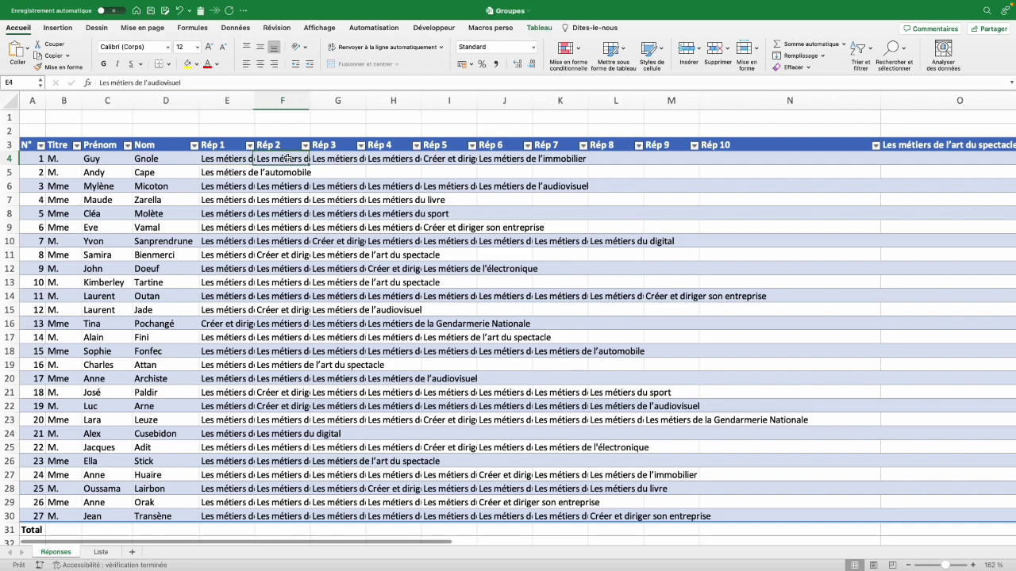
{"action": "left_click", "coordinate": [496, 159]}
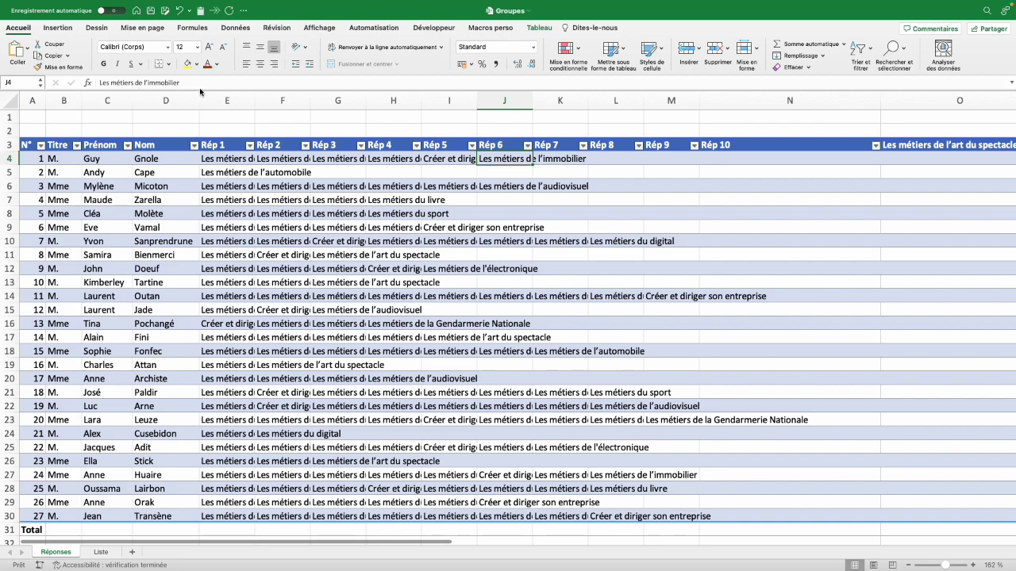
{"action": "left_click", "coordinate": [230, 173]}
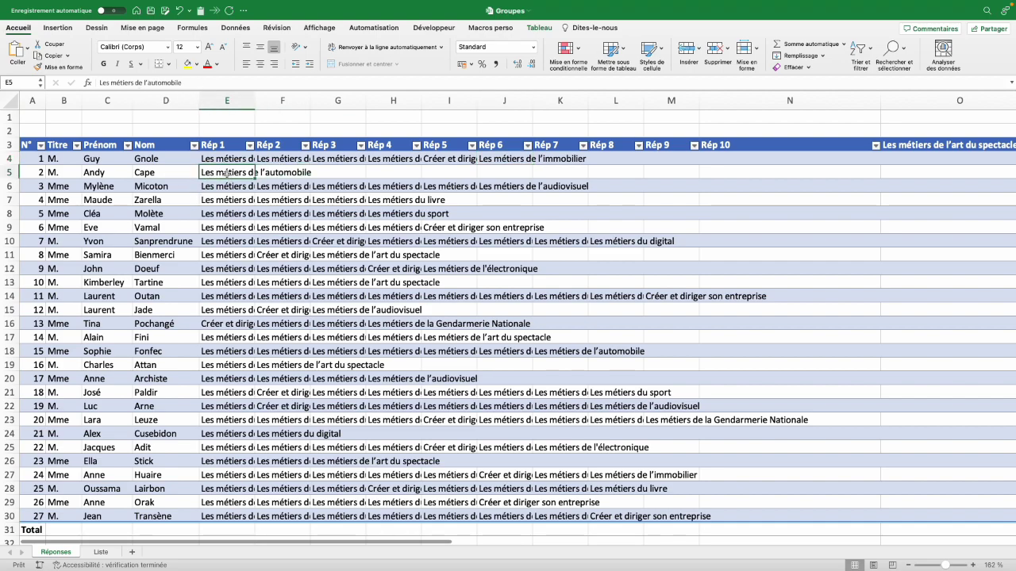
{"action": "left_click", "coordinate": [223, 254]}
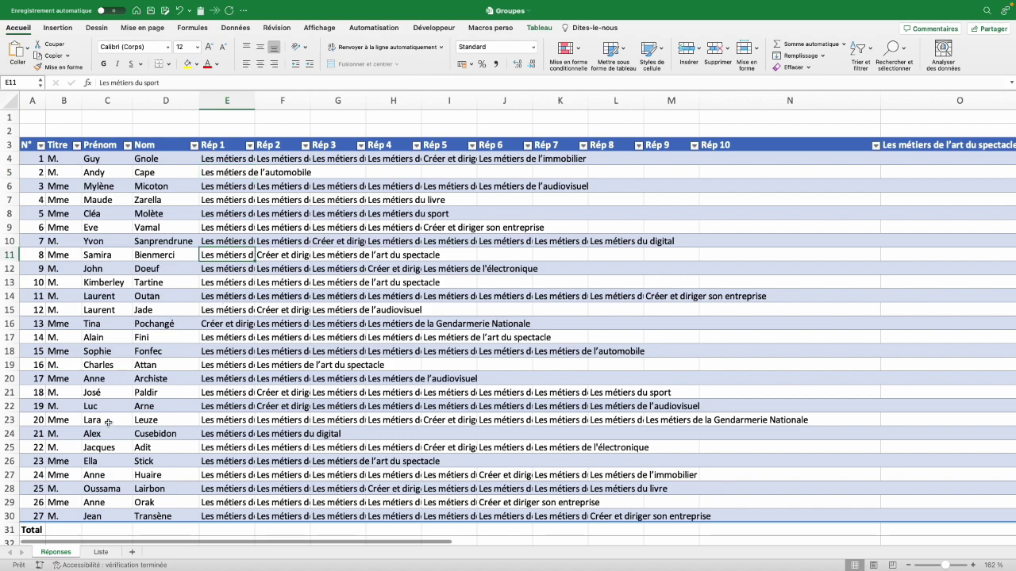
{"action": "left_click", "coordinate": [96, 553]}
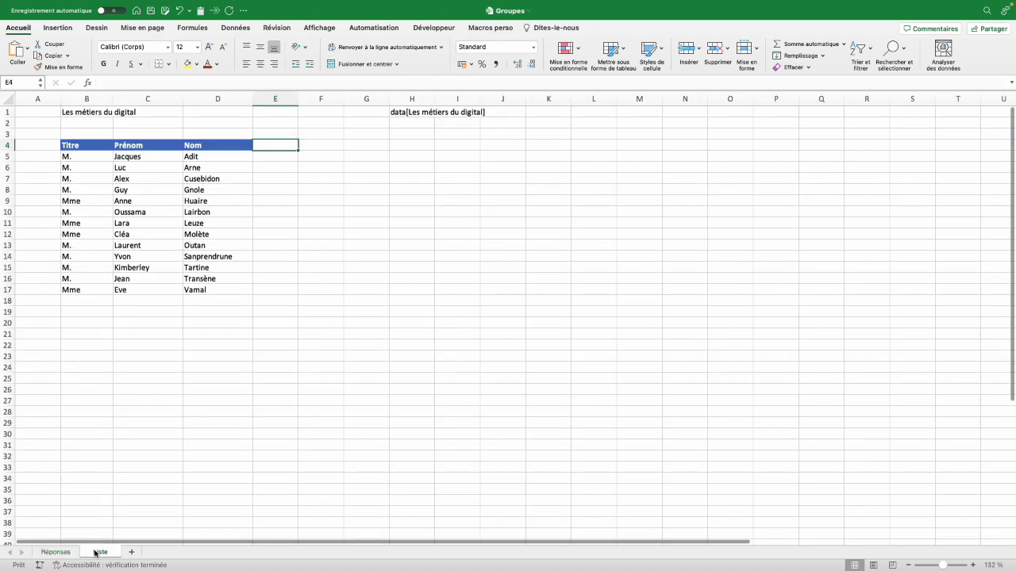
Step: Set the B1 workshop dropdown to Les métiers de l'immobilier
{"action": "left_click", "coordinate": [103, 112]}
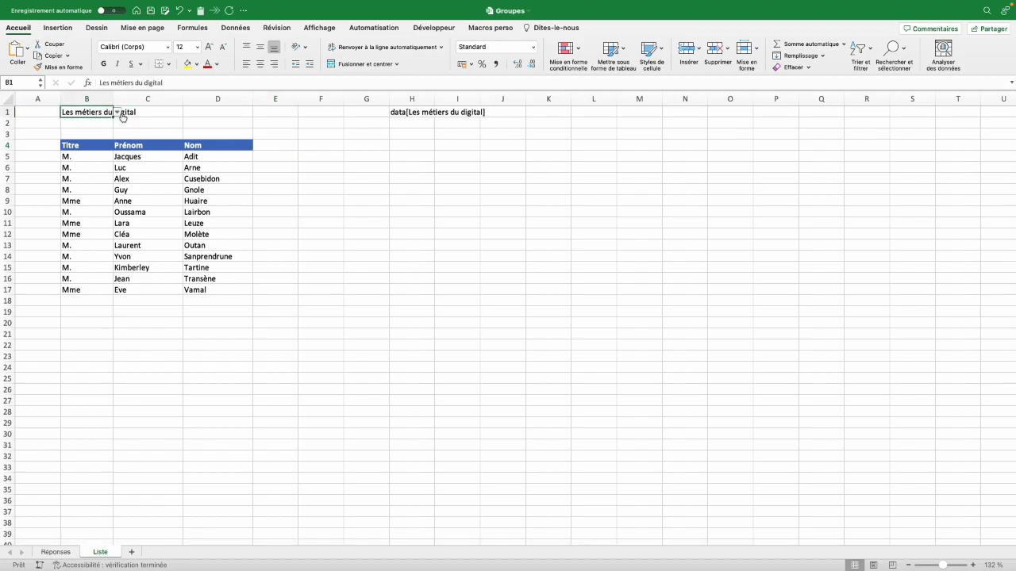
{"action": "left_click", "coordinate": [117, 113]}
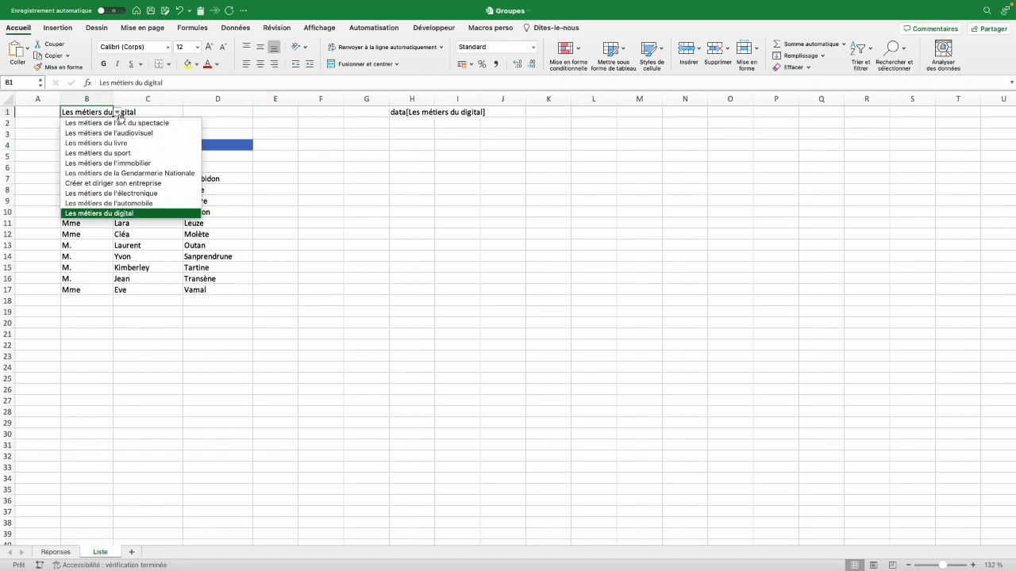
{"action": "left_click", "coordinate": [117, 164]}
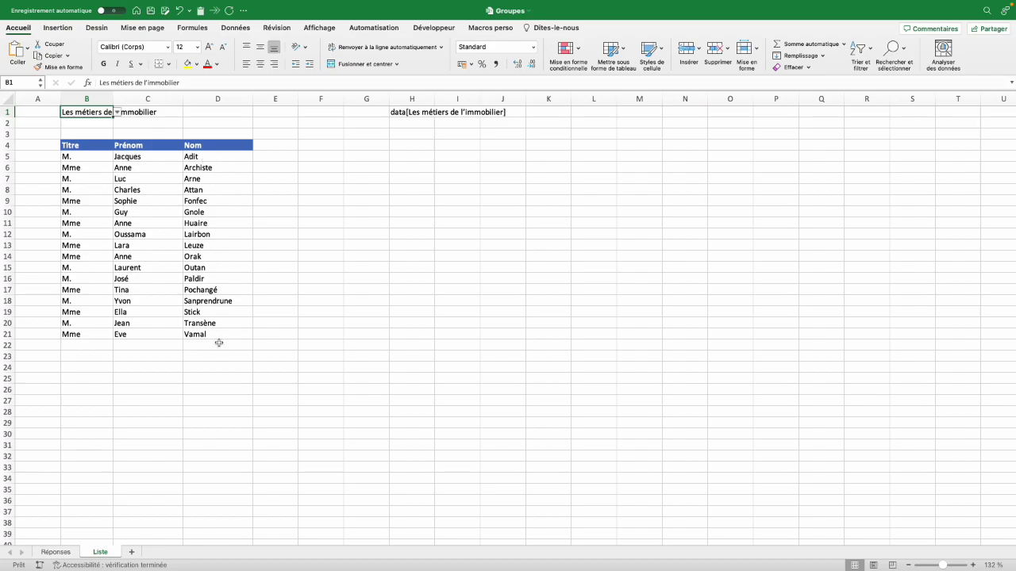
Step: Check the Réponses sheet, return to Liste, then go back to the browser
{"action": "left_click", "coordinate": [56, 552]}
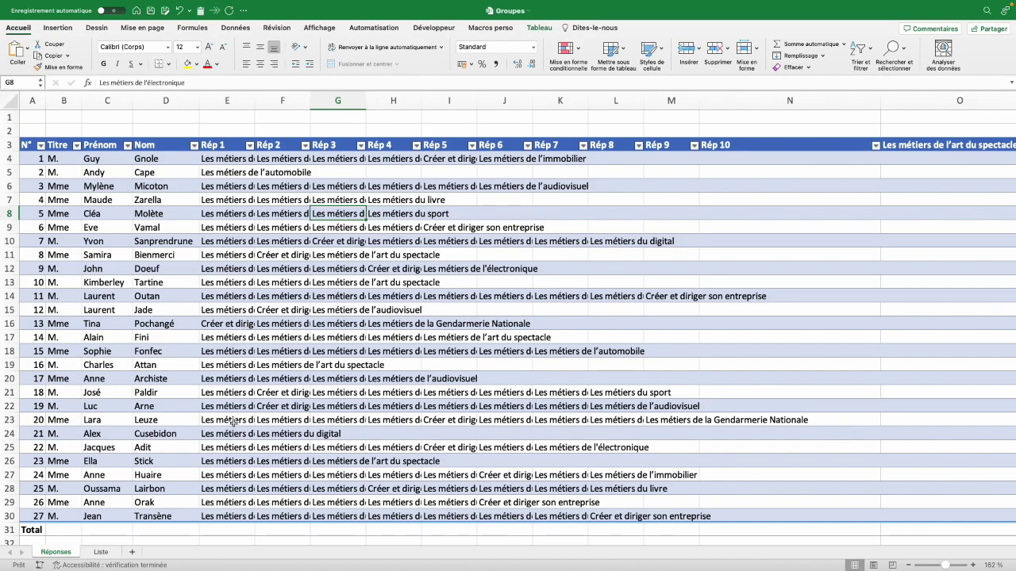
{"action": "left_click", "coordinate": [102, 552]}
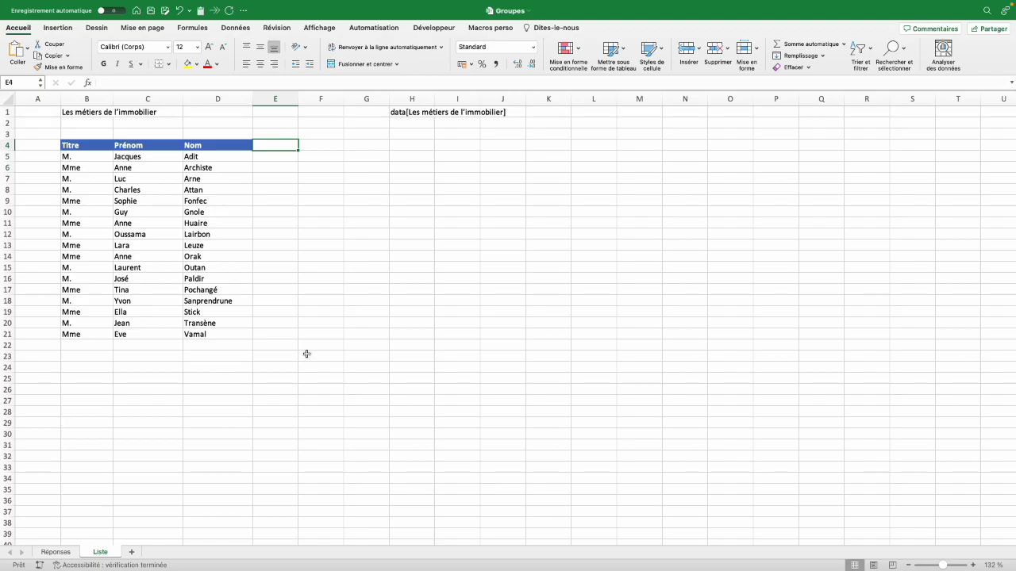
{"action": "key", "text": "super+Tab"}
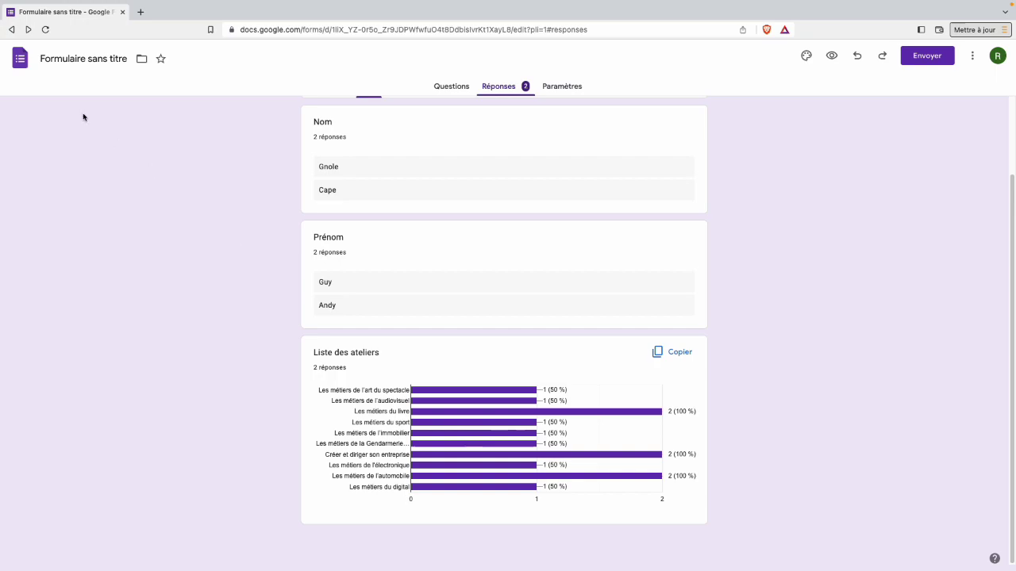
Step: Create a blank Google Form from the Forms home page titled 'Choix des ateliers'
{"action": "left_click", "coordinate": [24, 64]}
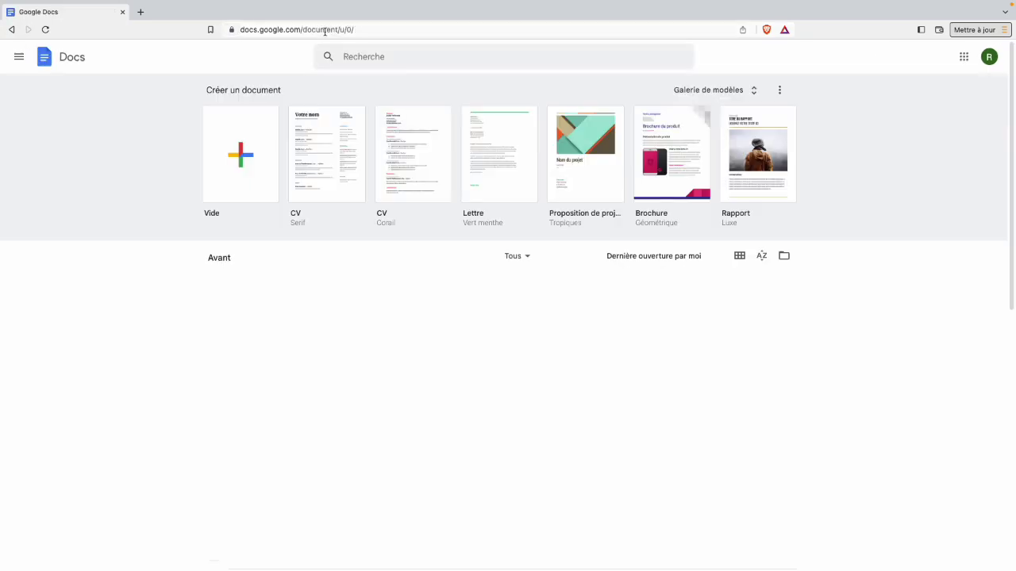
{"action": "left_click", "coordinate": [20, 57]}
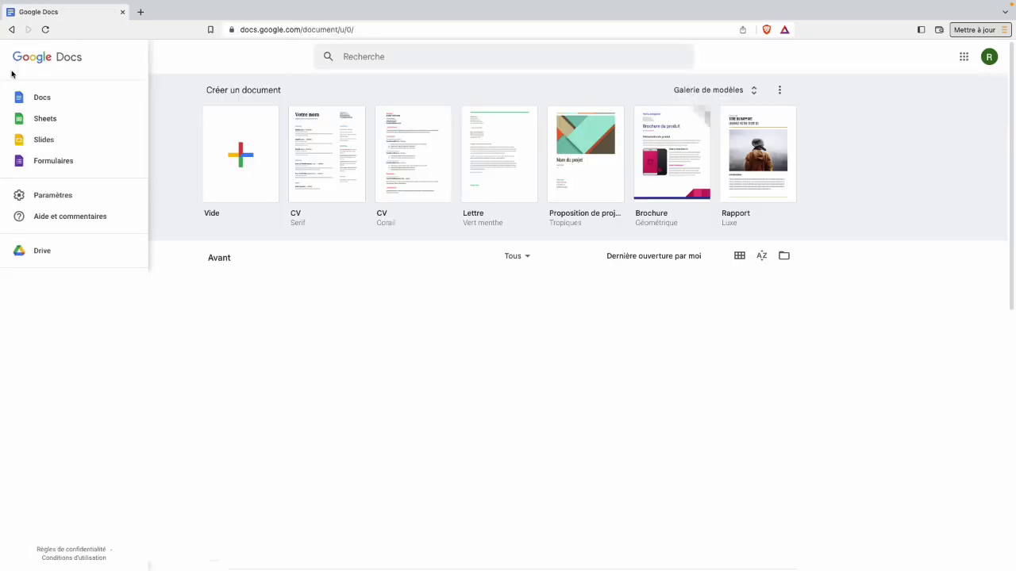
{"action": "left_click", "coordinate": [46, 163]}
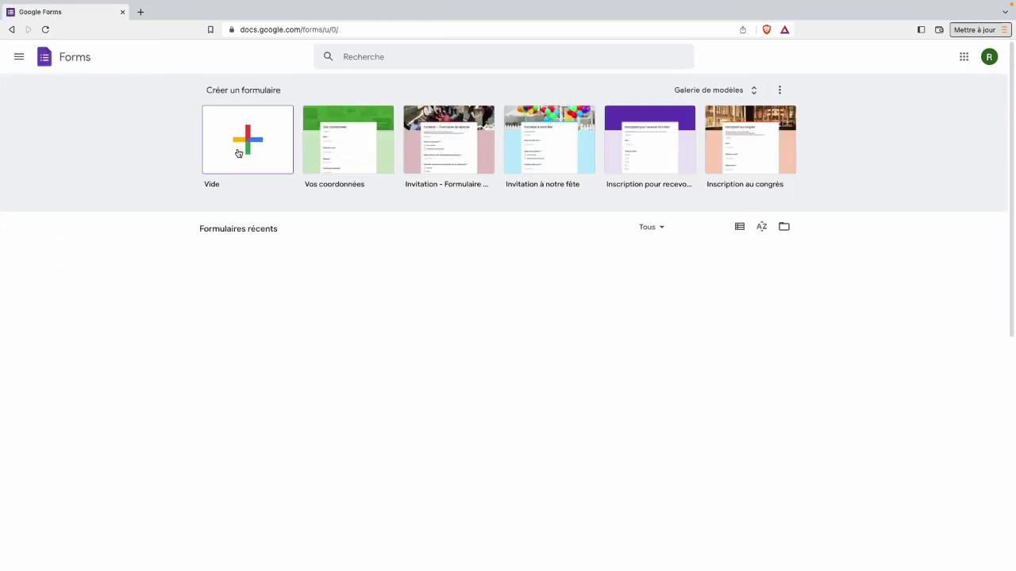
{"action": "left_click", "coordinate": [247, 144]}
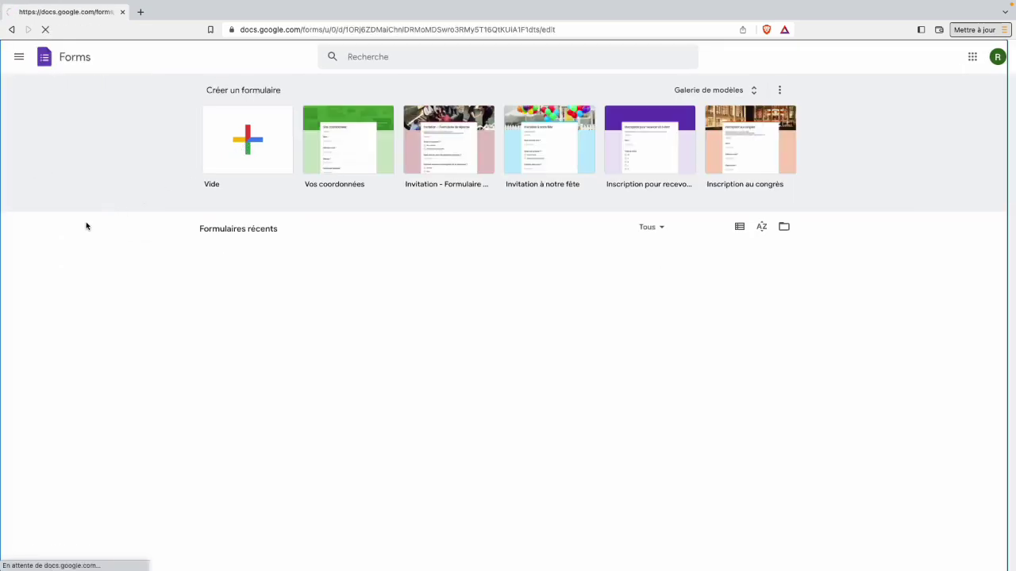
{"action": "type", "text": "Choix des ateliers"}
{"action": "key", "text": "Tab"}
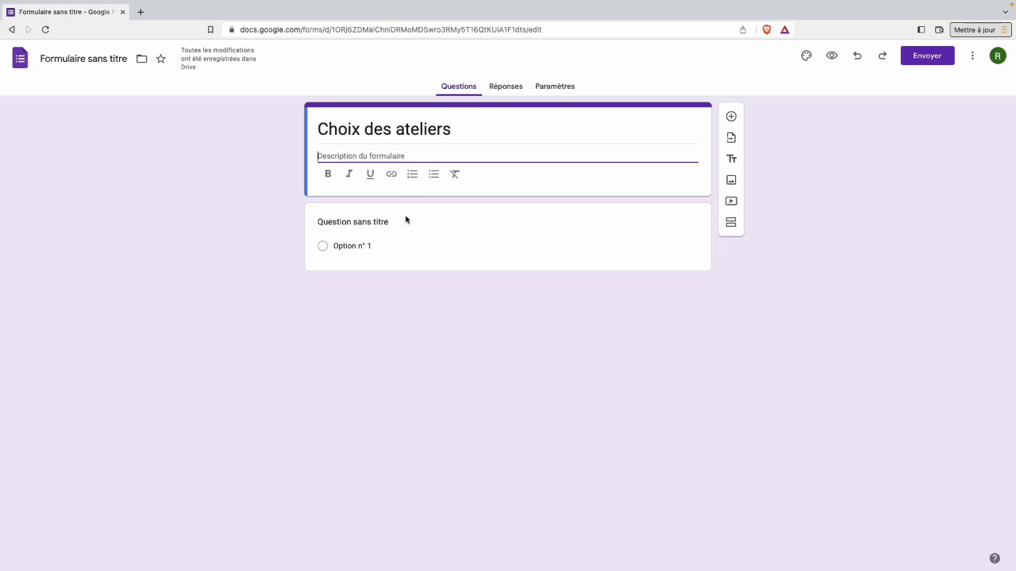
Step: Add required short-answer questions Nom and Prénom
{"action": "left_click", "coordinate": [374, 219]}
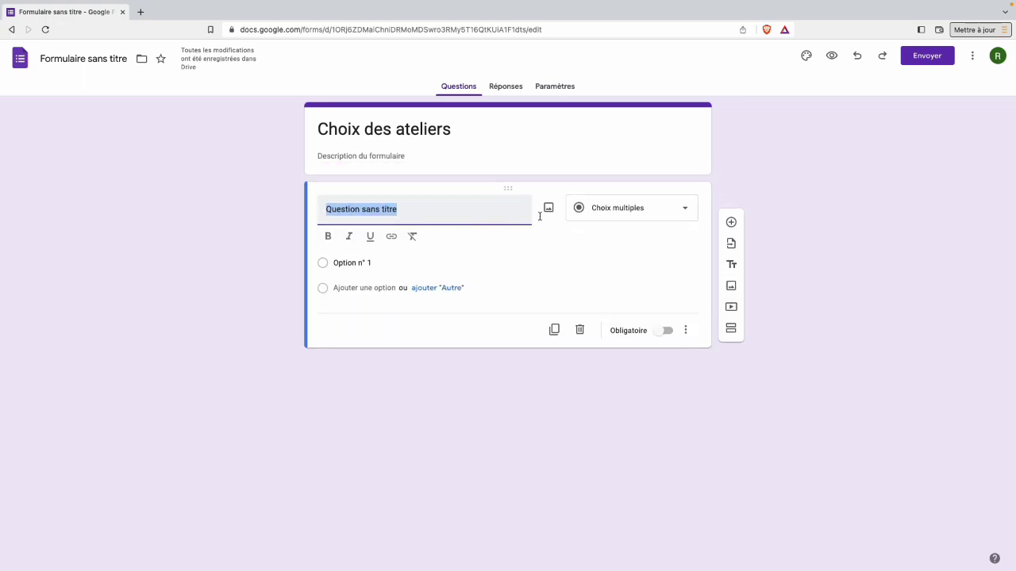
{"action": "left_click", "coordinate": [650, 209]}
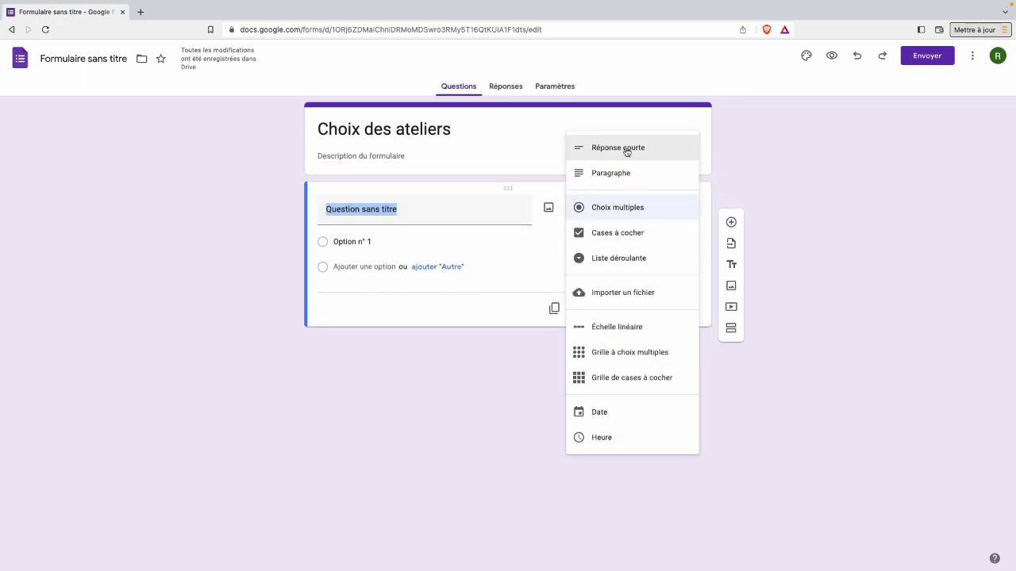
{"action": "left_click", "coordinate": [628, 147]}
{"action": "type", "text": "Nom"}
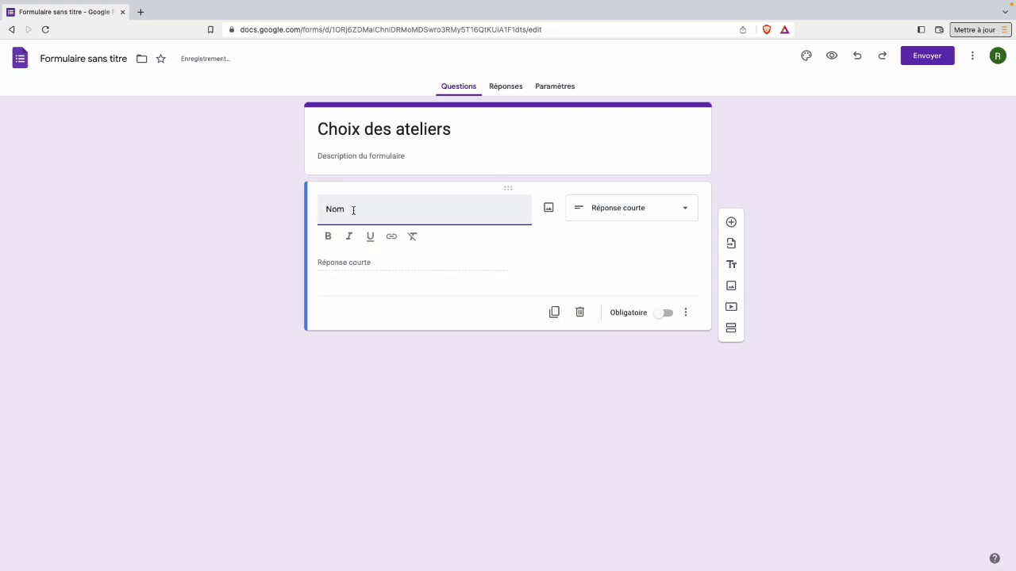
{"action": "left_click", "coordinate": [665, 312]}
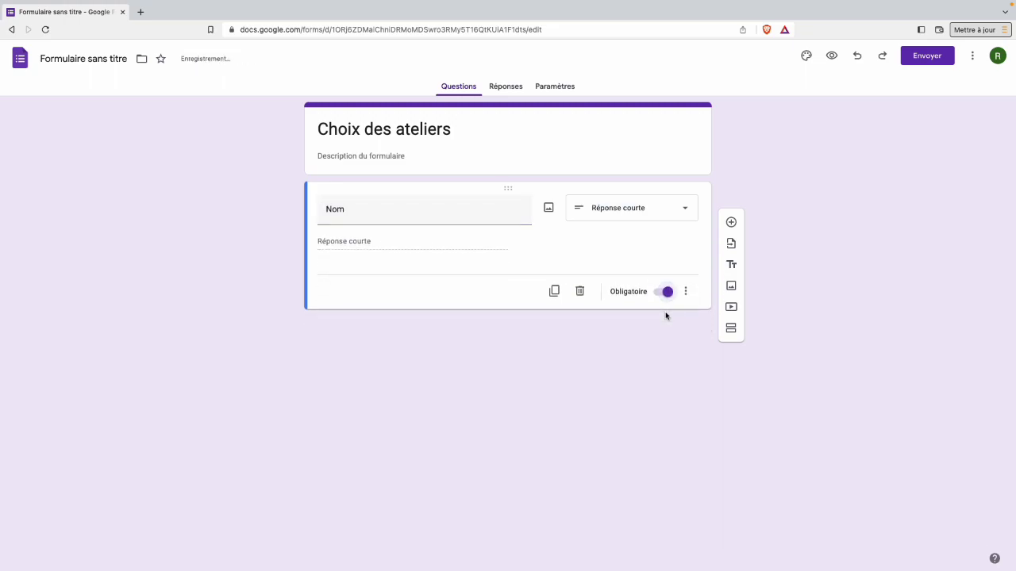
{"action": "left_click", "coordinate": [731, 222]}
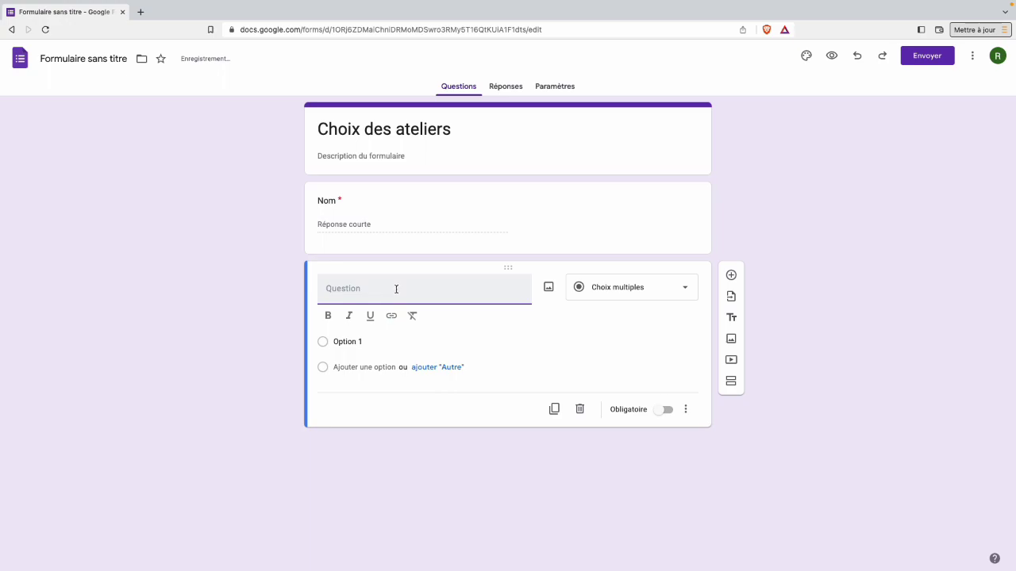
{"action": "type", "text": "Prénom"}
{"action": "left_click", "coordinate": [621, 290]}
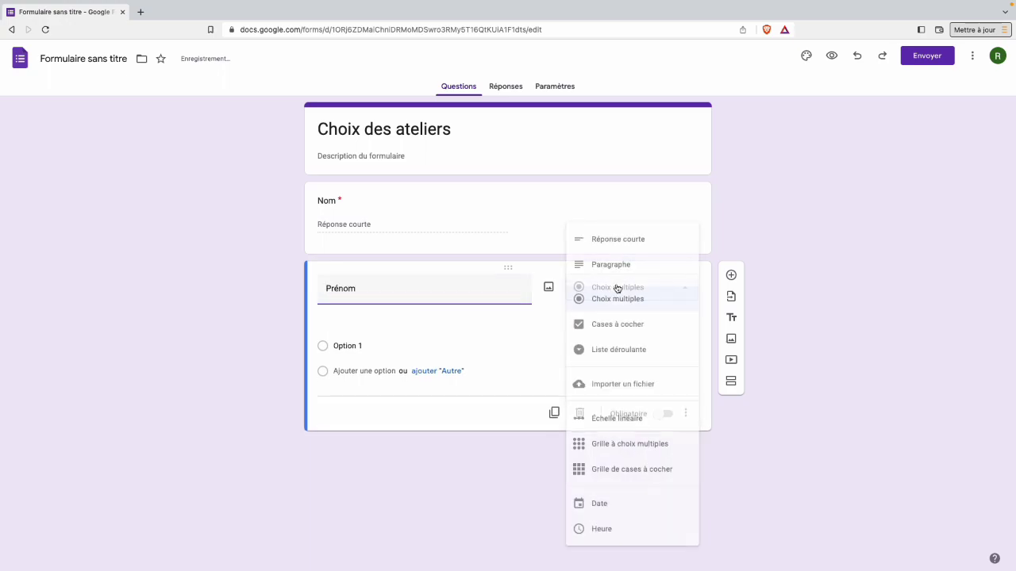
{"action": "left_click", "coordinate": [611, 240]}
{"action": "left_click", "coordinate": [659, 373]}
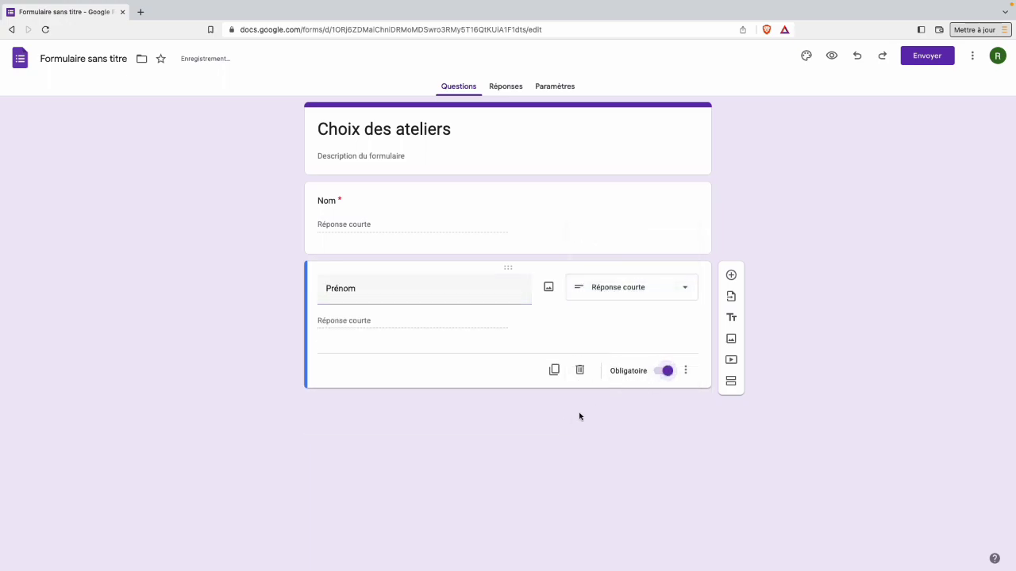
Step: Add a Liste des ateliers checkbox question with Métiers du livre and Métiers de l'informatique
{"action": "left_click", "coordinate": [731, 274]}
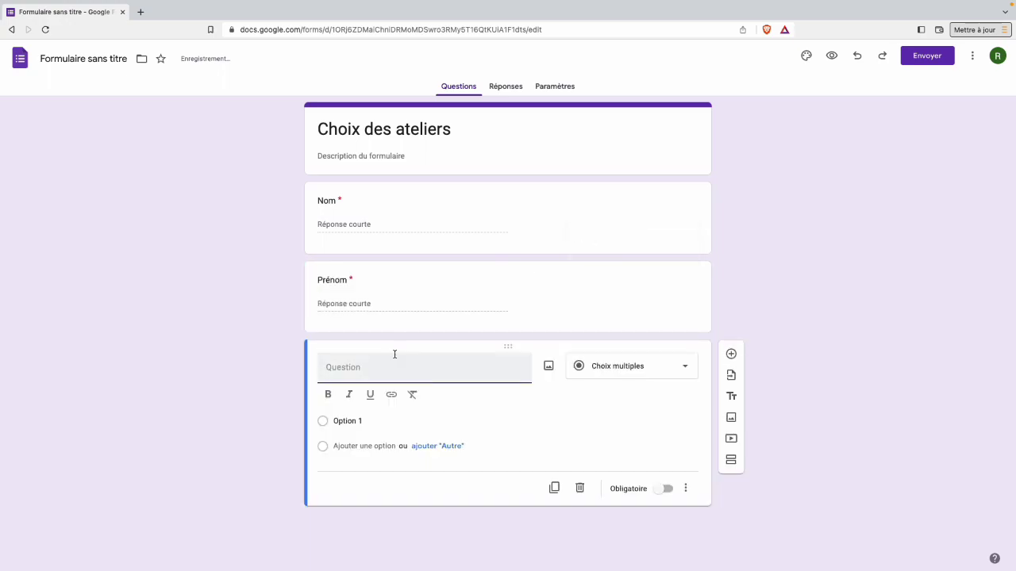
{"action": "left_click", "coordinate": [603, 374]}
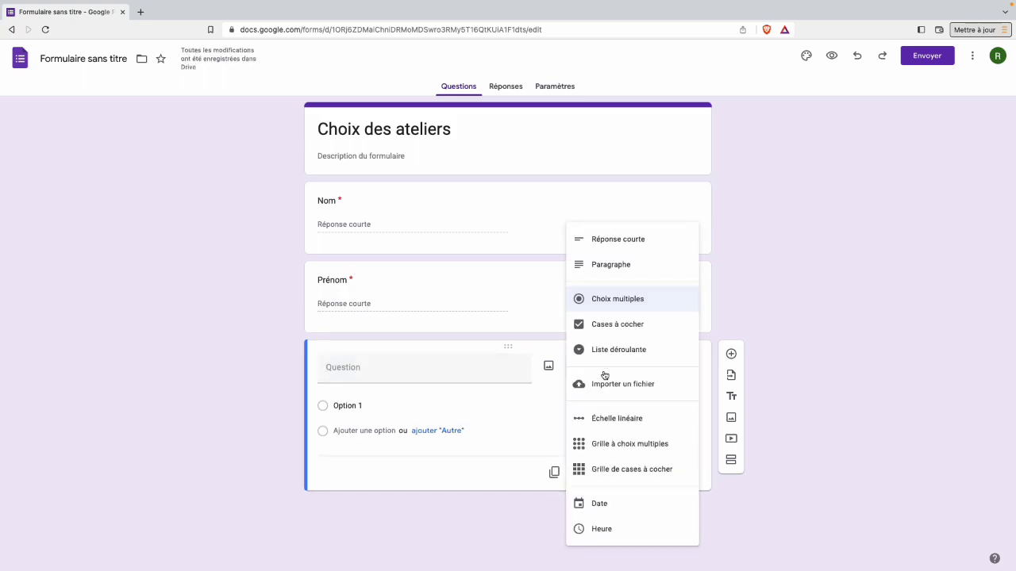
{"action": "left_click", "coordinate": [604, 327]}
{"action": "type", "text": "Liste des ateliers"}
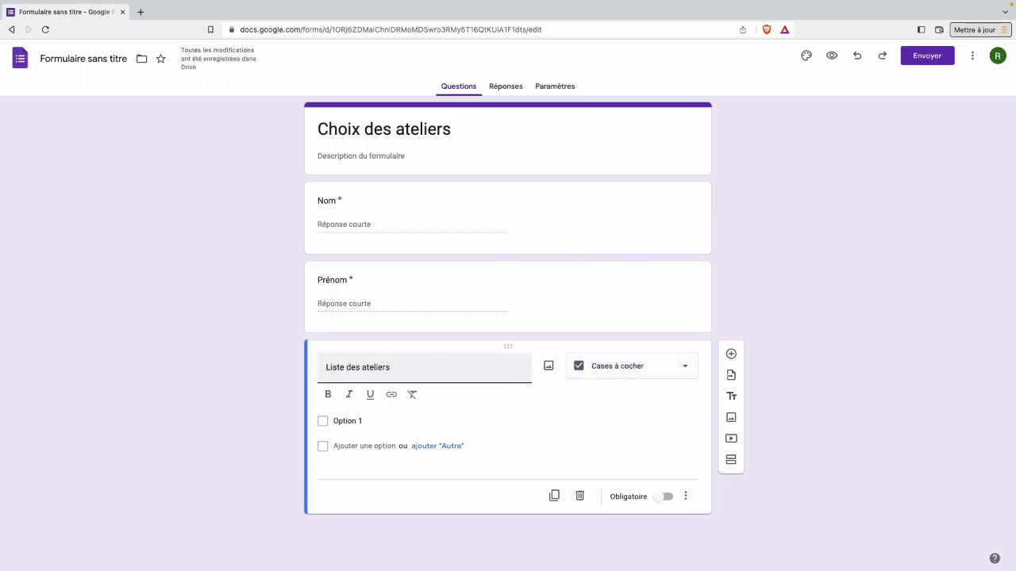
{"action": "left_click", "coordinate": [346, 421]}
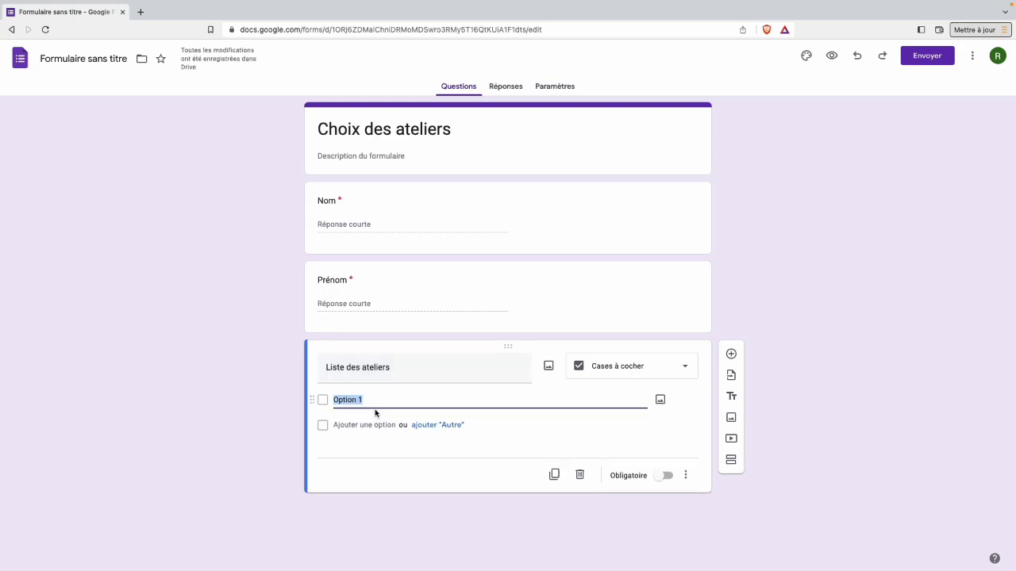
{"action": "type", "text": "Métiers du livre"}
{"action": "left_click", "coordinate": [361, 427]}
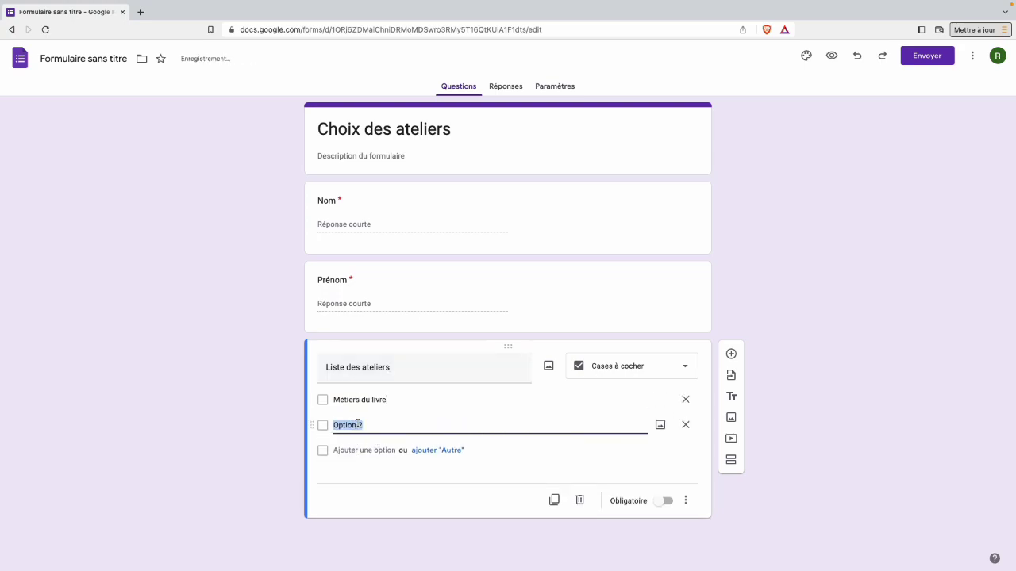
{"action": "type", "text": "Métiers de l'informatique"}
{"action": "left_click", "coordinate": [358, 449]}
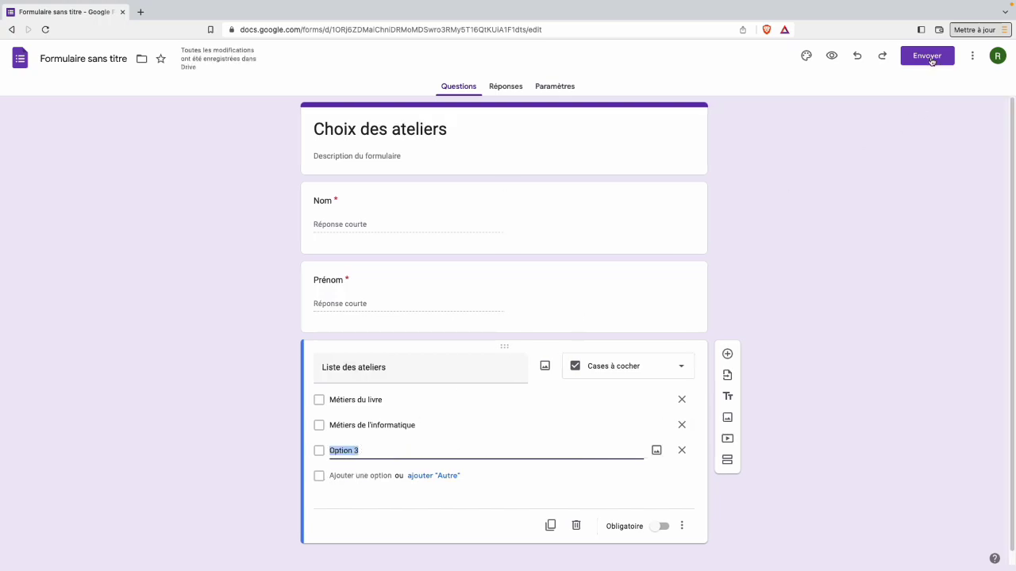
Step: Copy the form's shortened sharing link from the Envoyer dialog
{"action": "left_click", "coordinate": [928, 57]}
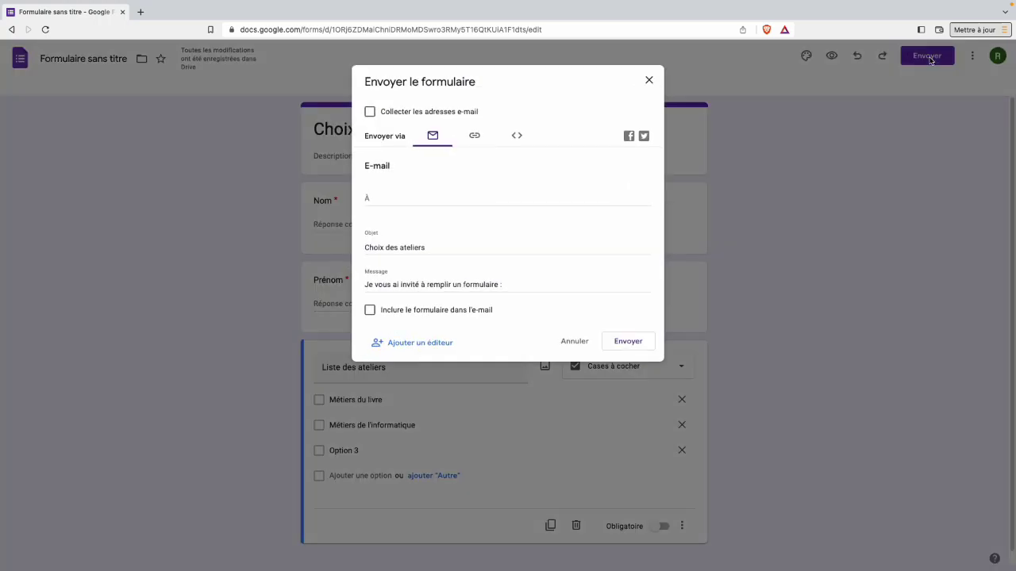
{"action": "left_click", "coordinate": [474, 140]}
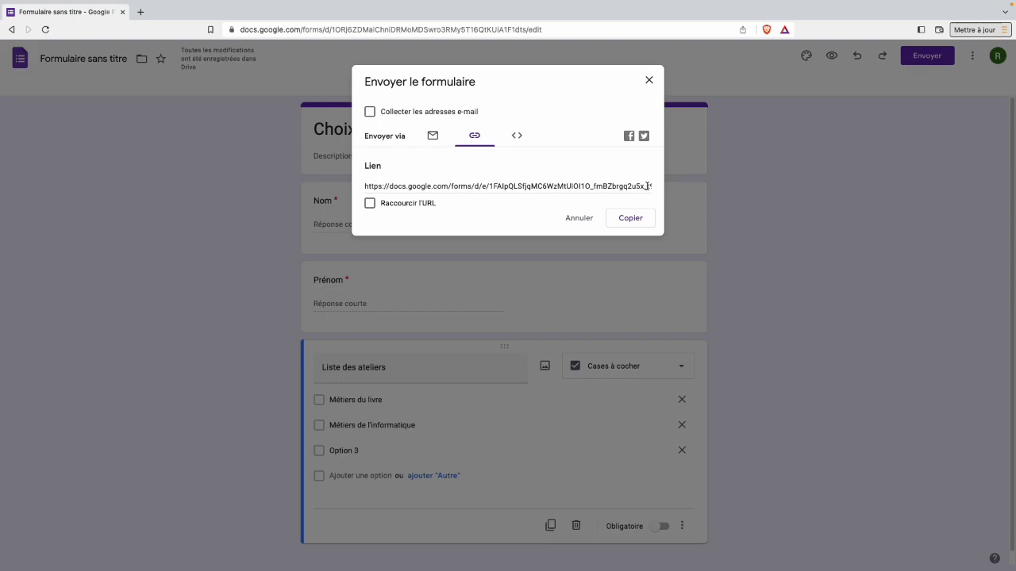
{"action": "left_click", "coordinate": [370, 204]}
{"action": "left_click", "coordinate": [629, 224]}
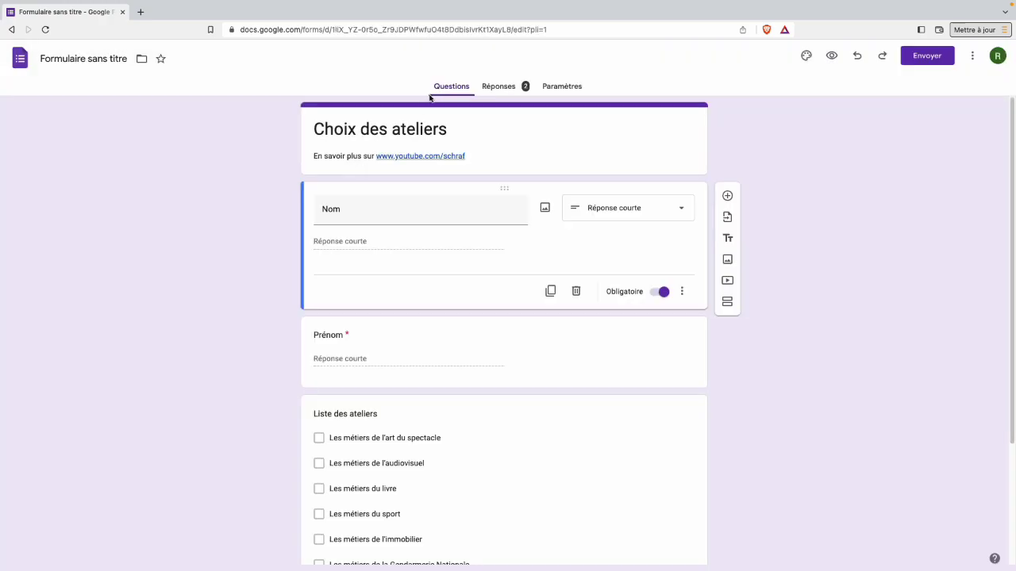
Step: Open the form's responses in the linked Google Sheets spreadsheet
{"action": "left_click", "coordinate": [502, 89]}
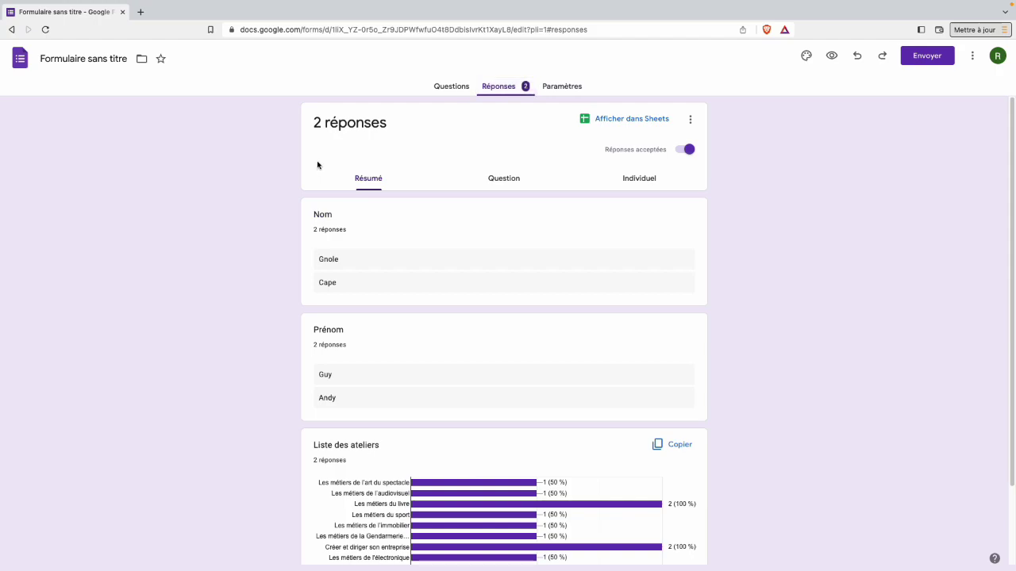
{"action": "left_click", "coordinate": [640, 123]}
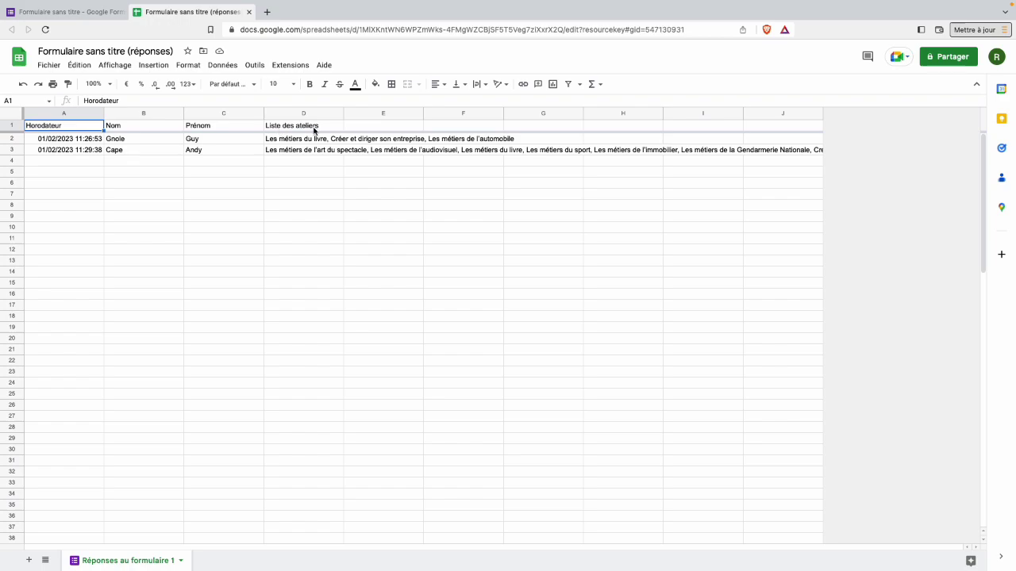
Step: Check the combined workshop list in cell D2, then close the Sheets tab
{"action": "left_click", "coordinate": [314, 138]}
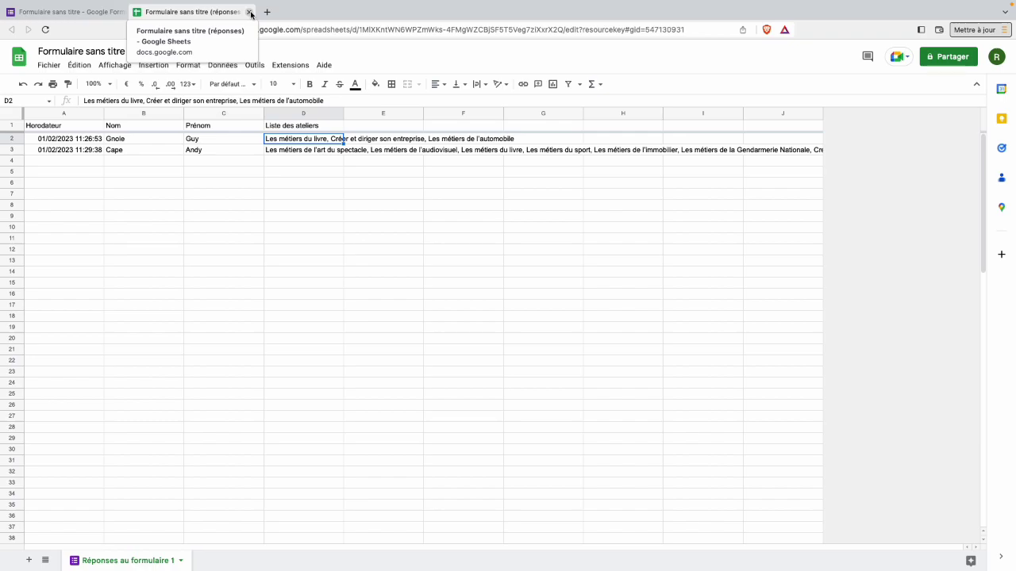
{"action": "left_click", "coordinate": [251, 12]}
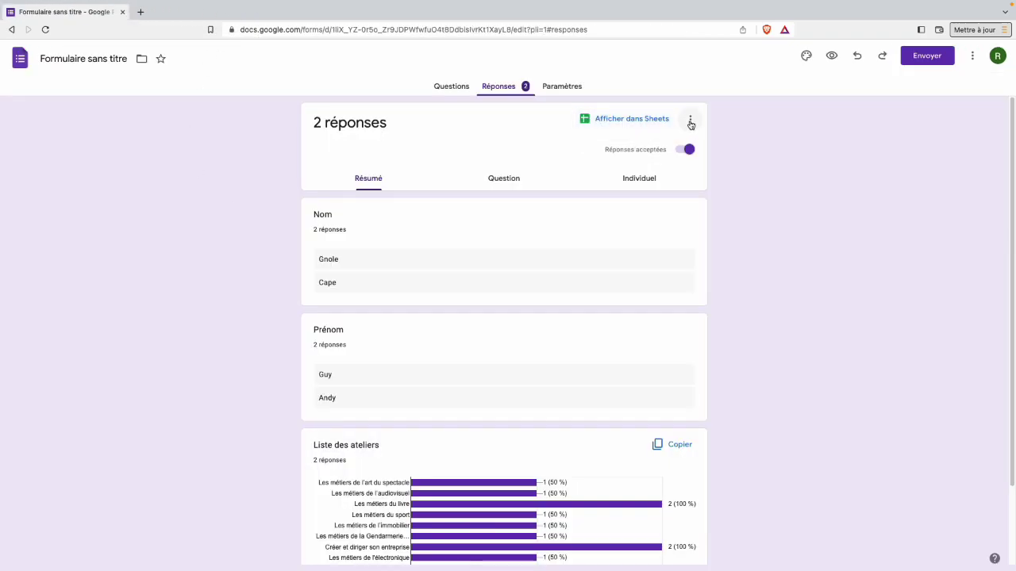
{"action": "left_click", "coordinate": [689, 123]}
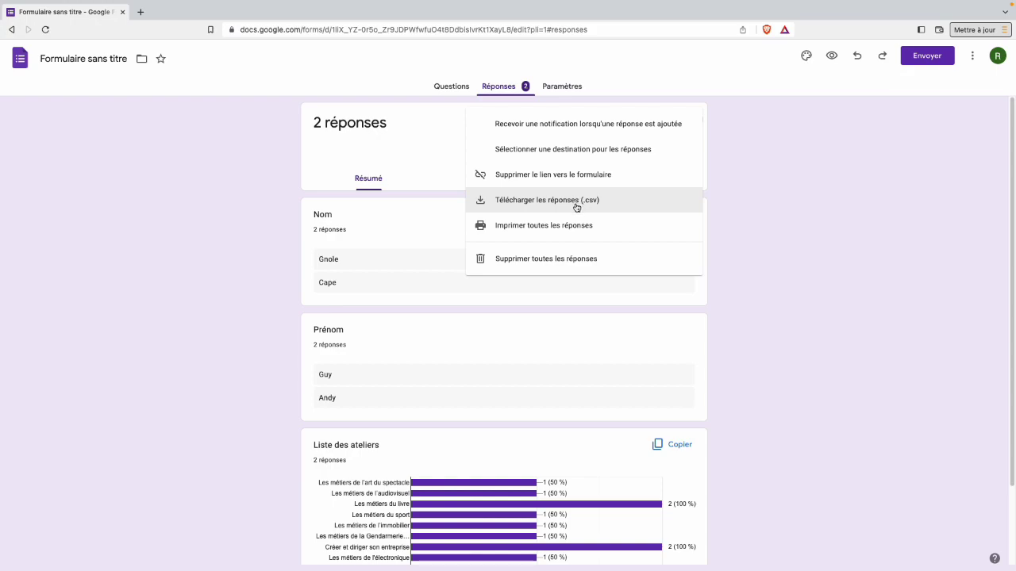
Step: Download the responses as a .csv archive saved into the listings folder
{"action": "left_click", "coordinate": [586, 207]}
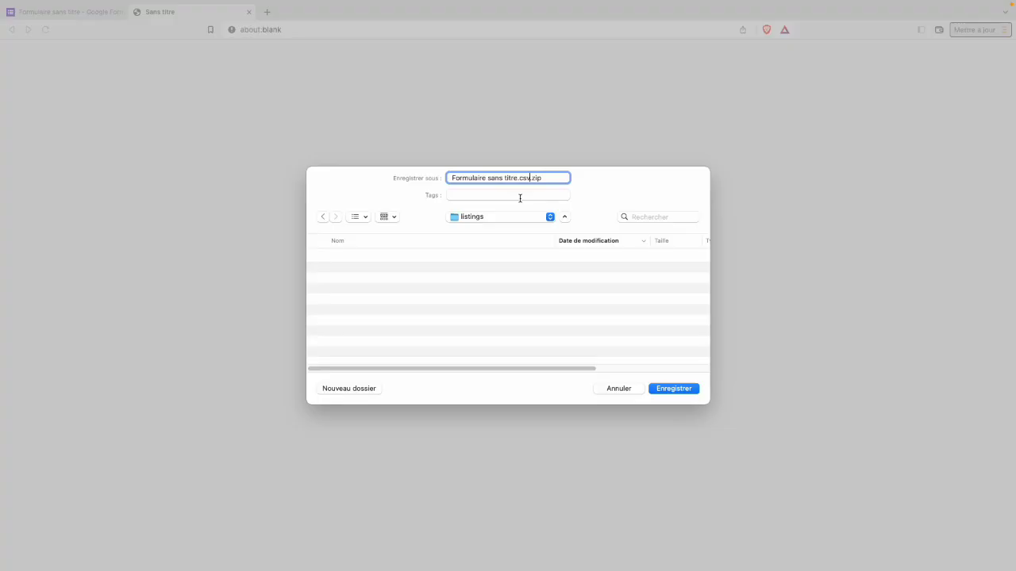
{"action": "left_click", "coordinate": [677, 390]}
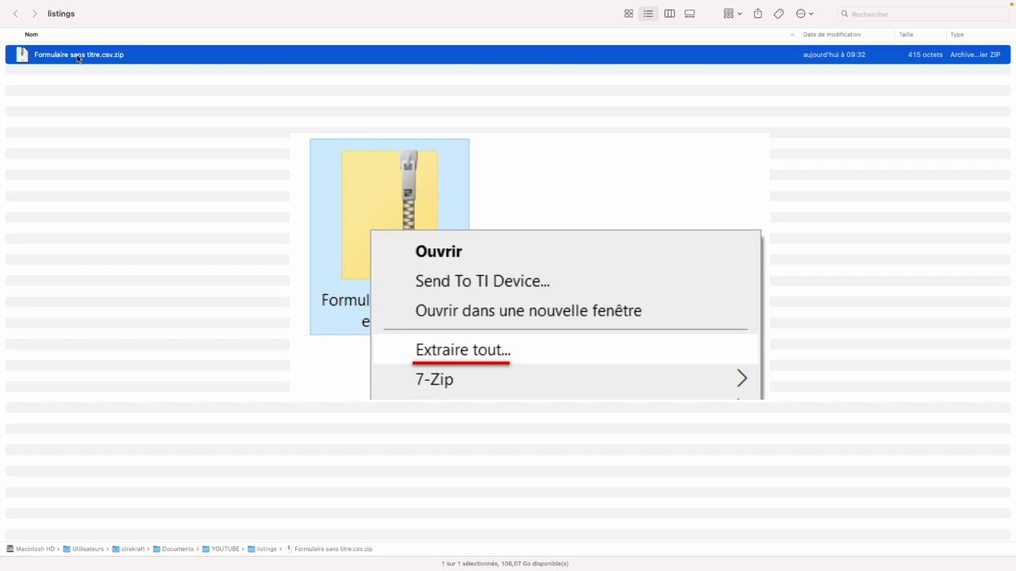
Step: Unzip the download and open Formulaire sans titre.csv in CotEditor
{"action": "double_click", "coordinate": [78, 58]}
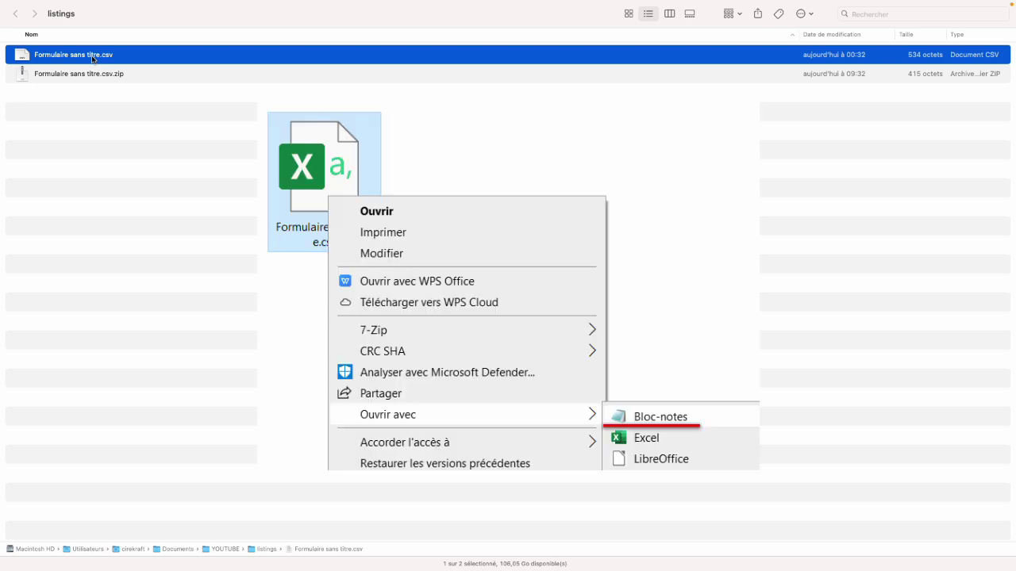
{"action": "right_click", "coordinate": [93, 59]}
{"action": "mouse_move", "coordinate": [176, 75]}
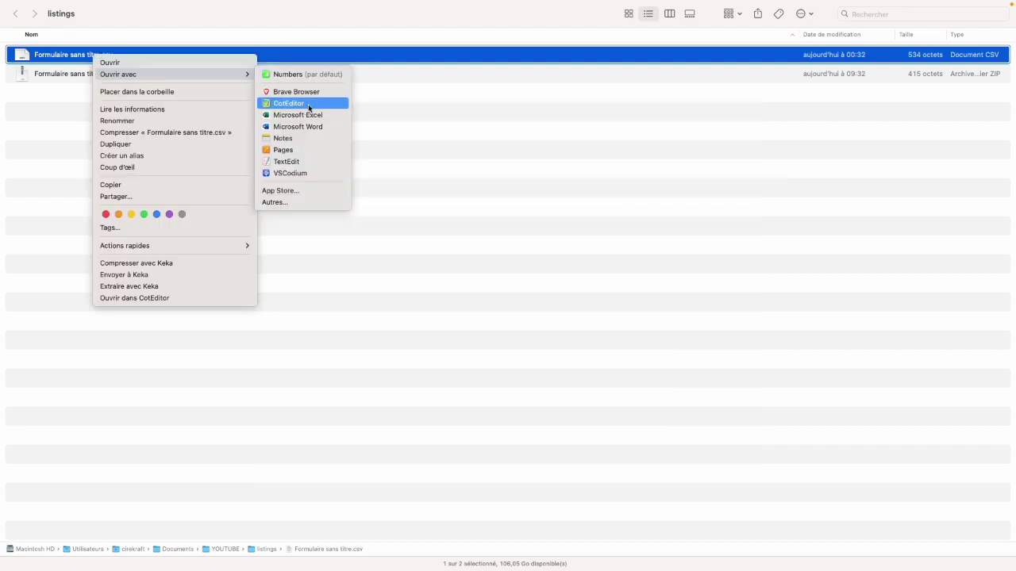
{"action": "left_click", "coordinate": [309, 108]}
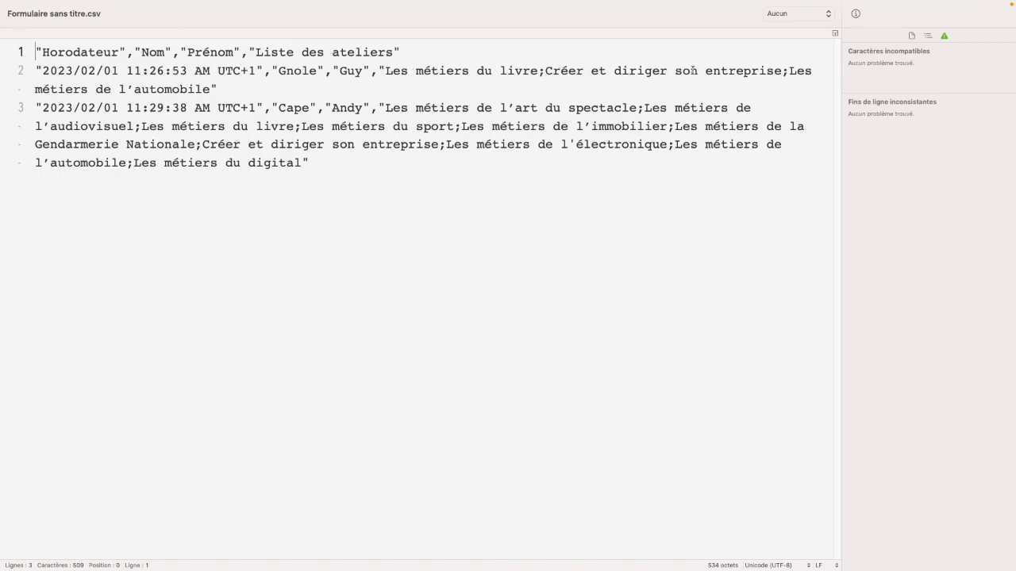
Step: Select the whole responses CSV text in CotEditor, including the semicolon-separated workshops
{"action": "left_click_drag", "start_coordinate": [539, 70], "coordinate": [545, 71]}
{"action": "left_click_drag", "start_coordinate": [445, 183], "coordinate": [14, 46]}
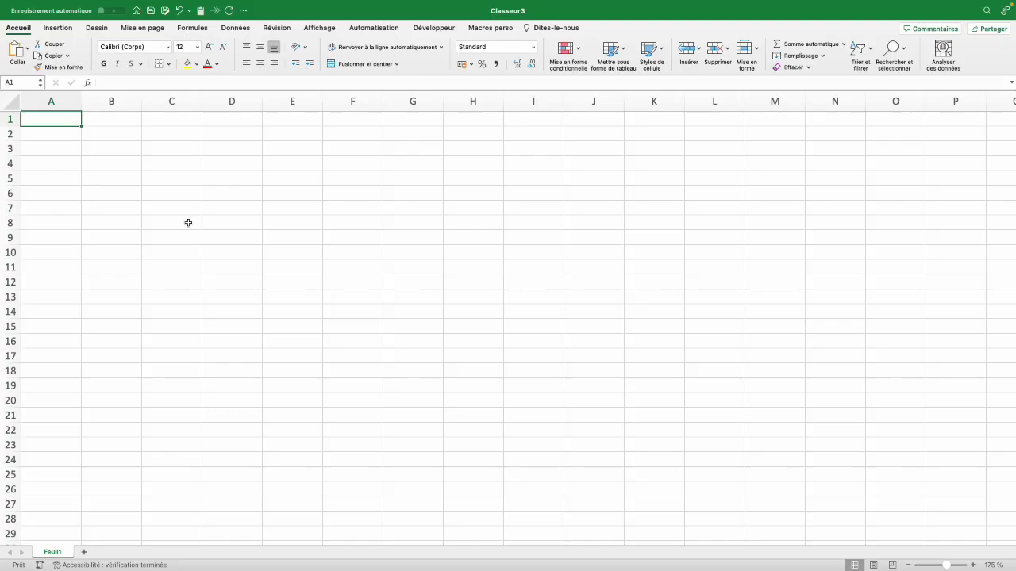
Step: Paste via the Text Import Wizard, delimited on commas only, skipping the Horodateur column
{"action": "left_click", "coordinate": [27, 55]}
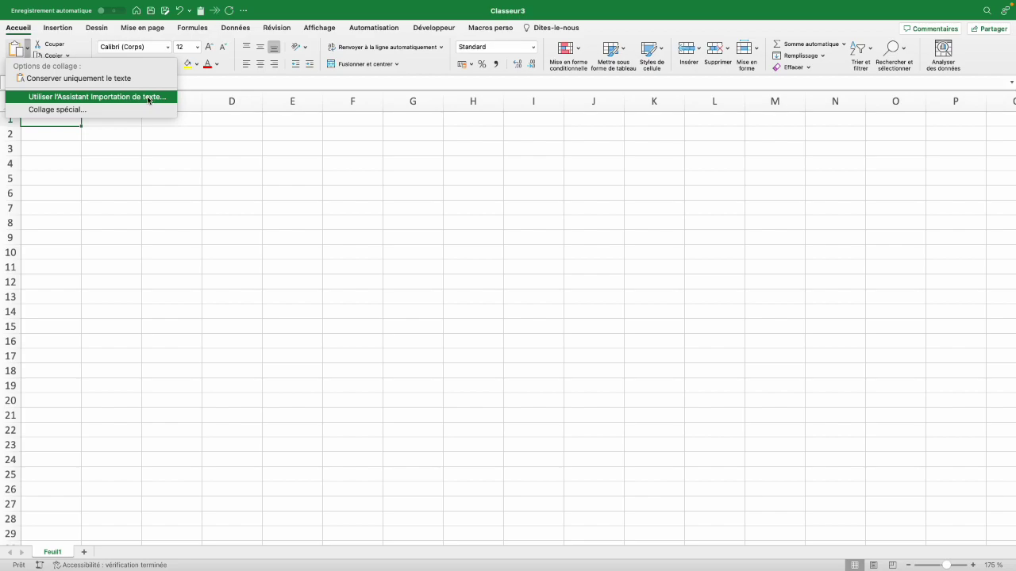
{"action": "left_click", "coordinate": [148, 97]}
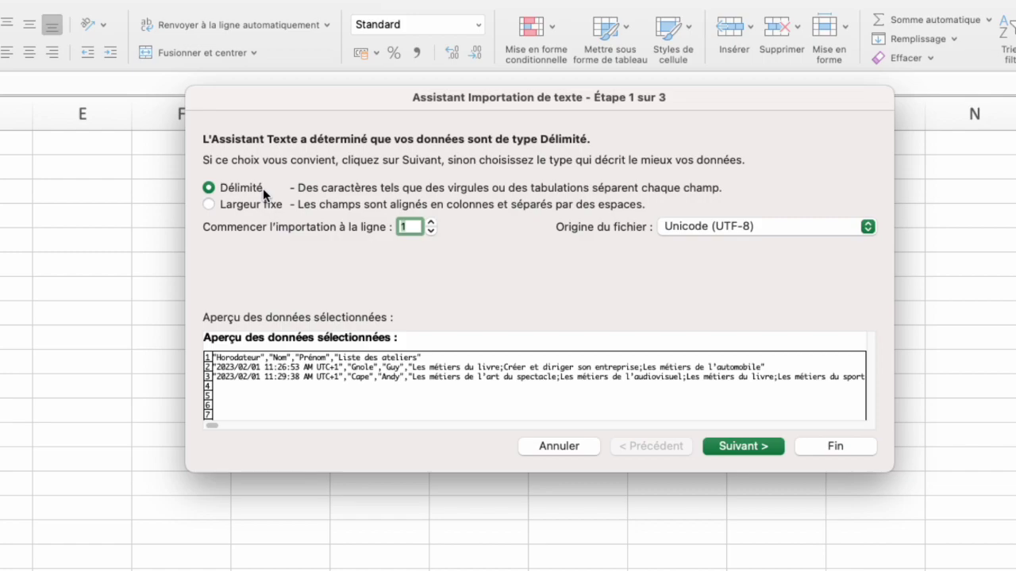
{"action": "left_click", "coordinate": [753, 449]}
{"action": "left_click", "coordinate": [208, 229]}
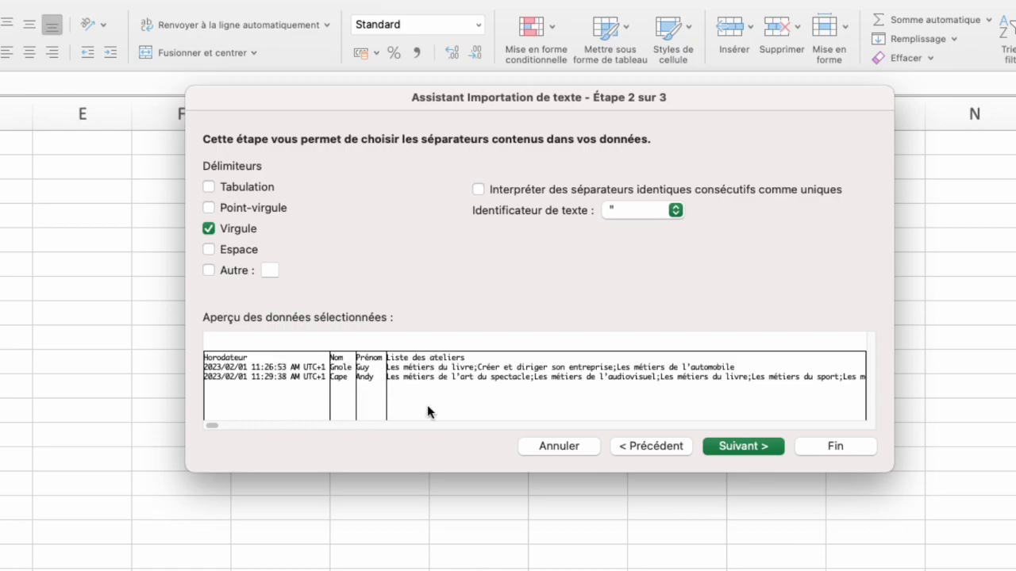
{"action": "left_click", "coordinate": [209, 208]}
{"action": "left_click", "coordinate": [209, 209]}
{"action": "left_click", "coordinate": [758, 448]}
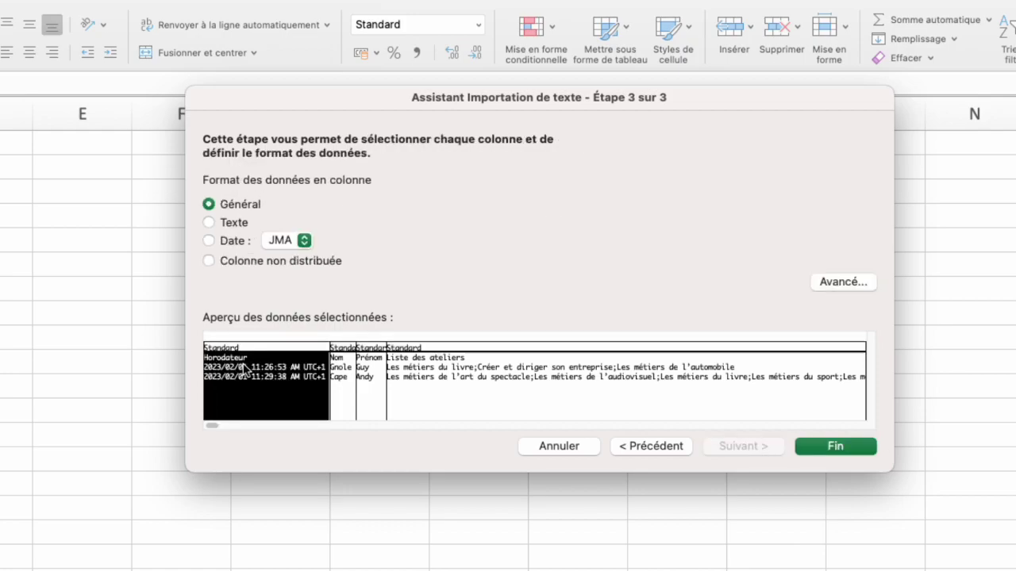
{"action": "left_click", "coordinate": [208, 261]}
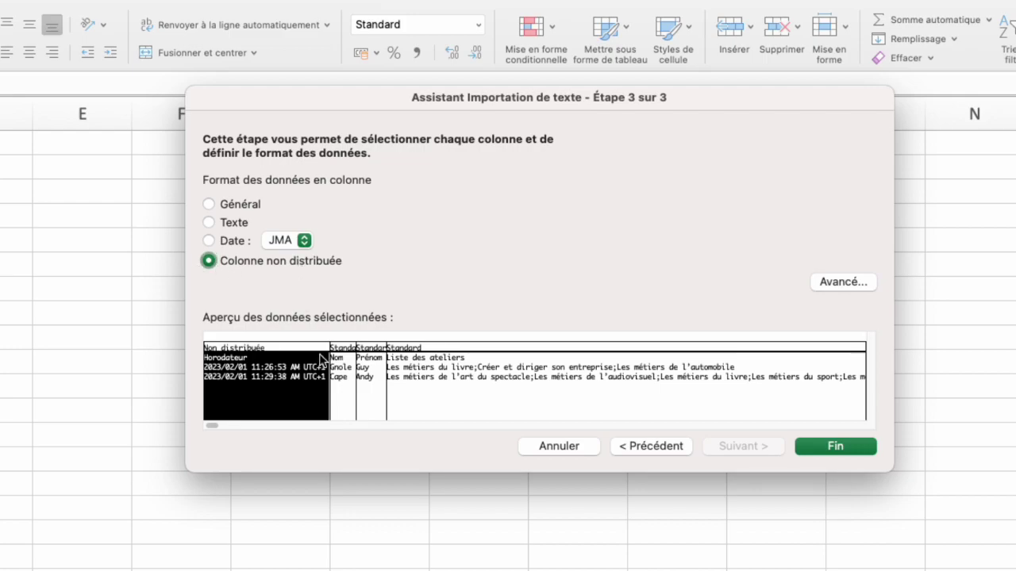
{"action": "left_click", "coordinate": [835, 447]}
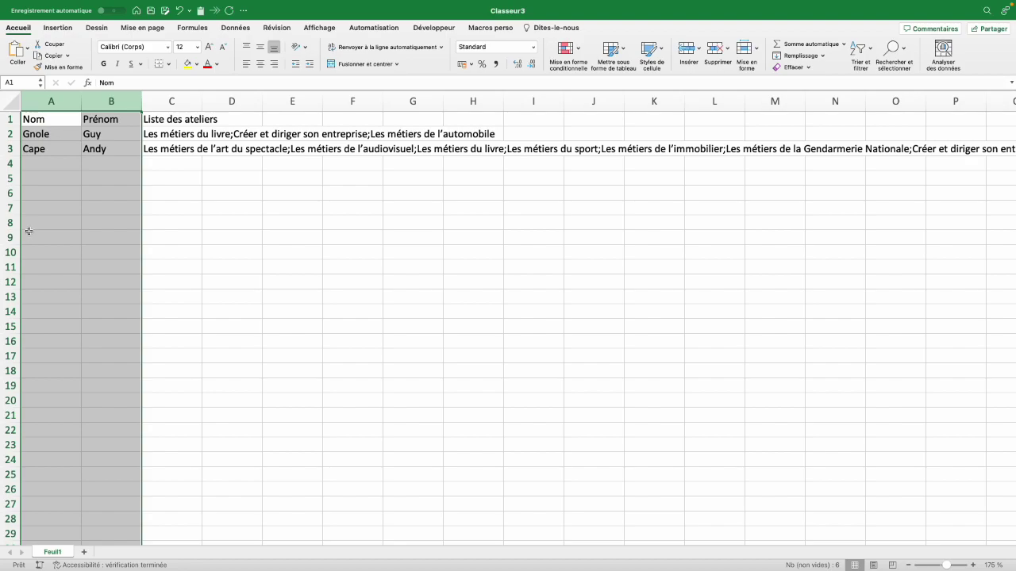
Step: Inspect the workshop lists in column C and browse the paste options and data tools
{"action": "left_click", "coordinate": [176, 134]}
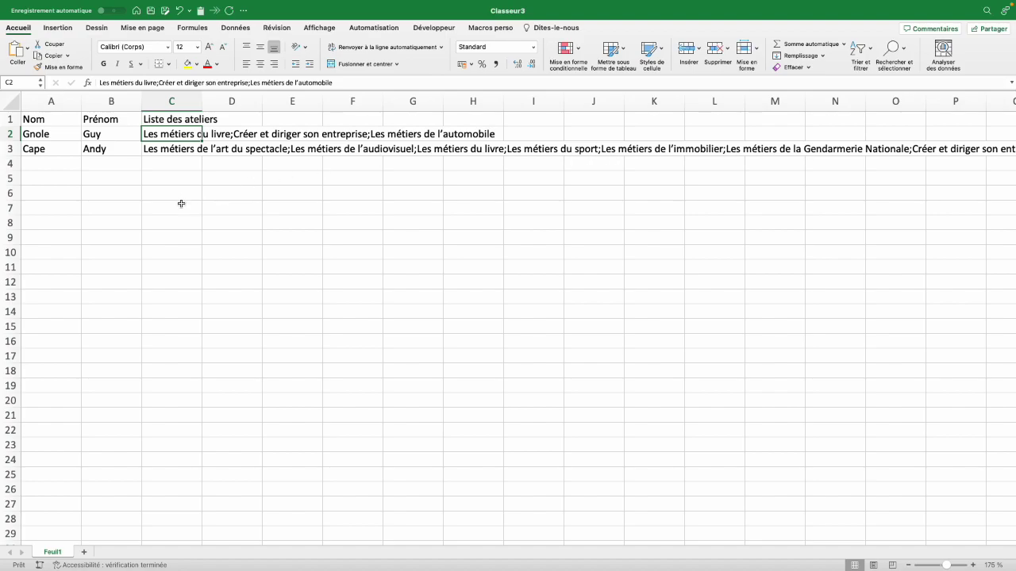
{"action": "left_click", "coordinate": [172, 178]}
{"action": "left_click", "coordinate": [26, 49]}
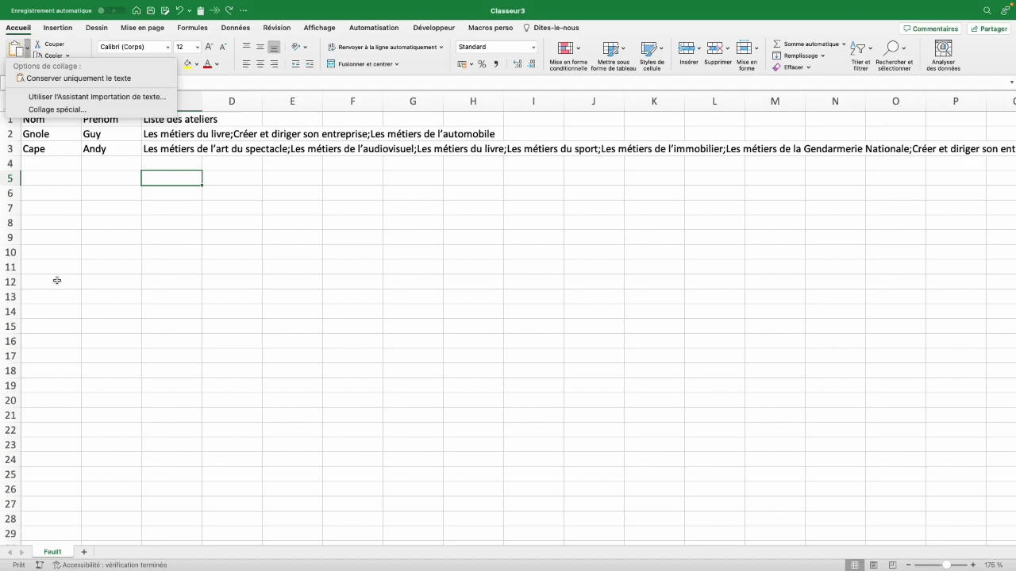
{"action": "left_click", "coordinate": [67, 125]}
{"action": "left_click", "coordinate": [55, 101]}
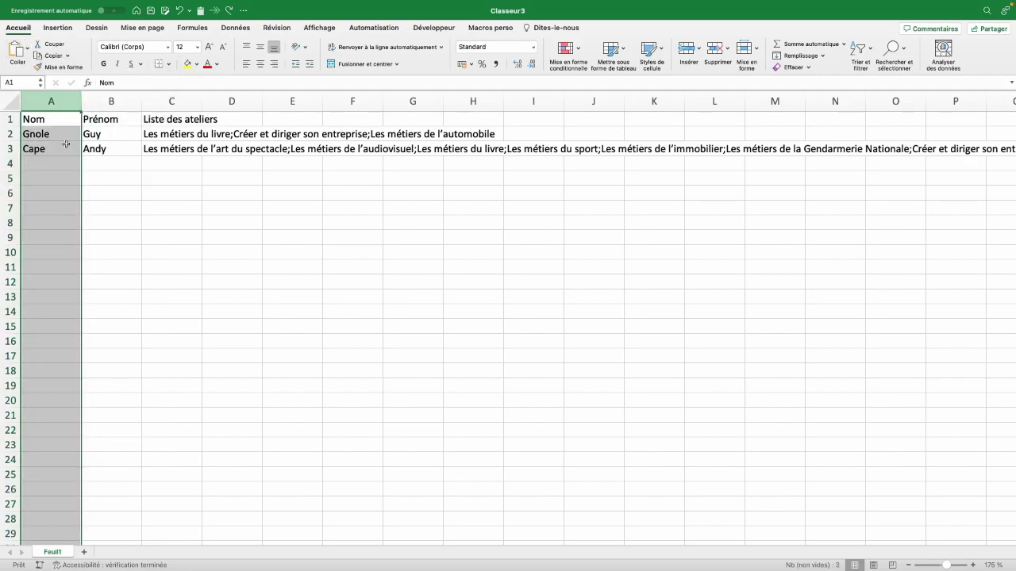
{"action": "left_click", "coordinate": [235, 27]}
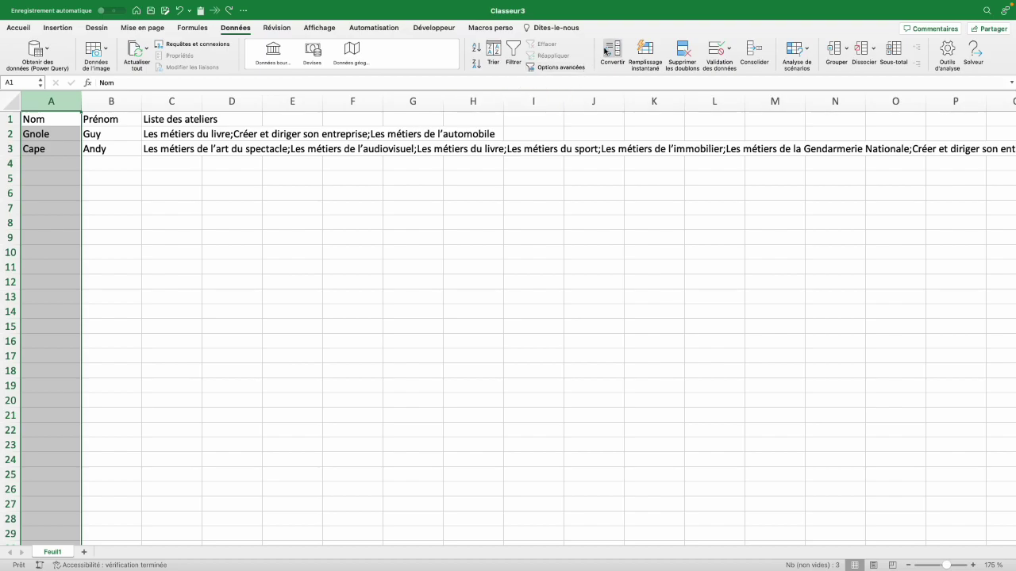
{"action": "left_click", "coordinate": [124, 216]}
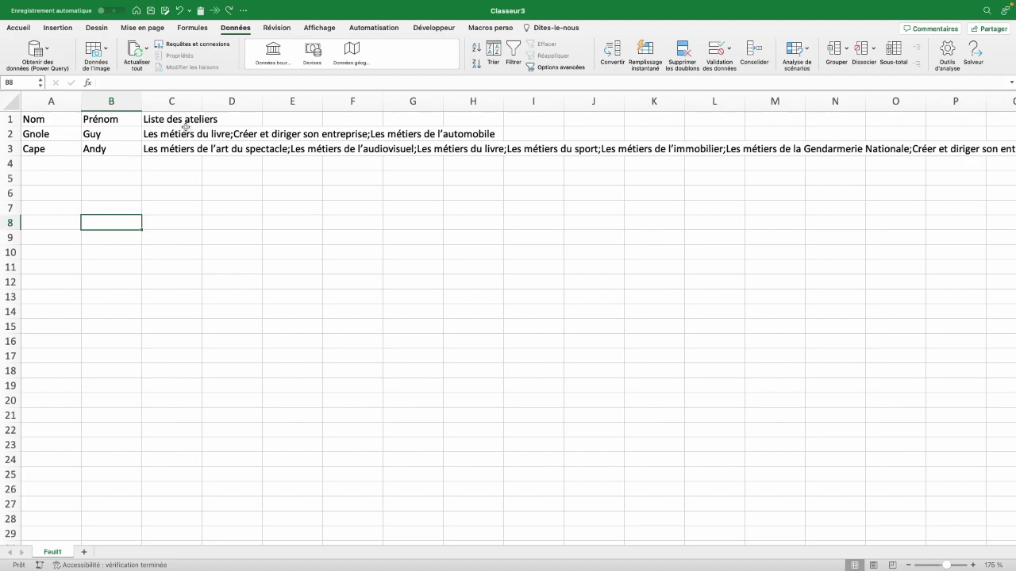
Step: Split column C's workshop lists at semicolons with Convertir, delimited
{"action": "left_click", "coordinate": [181, 104]}
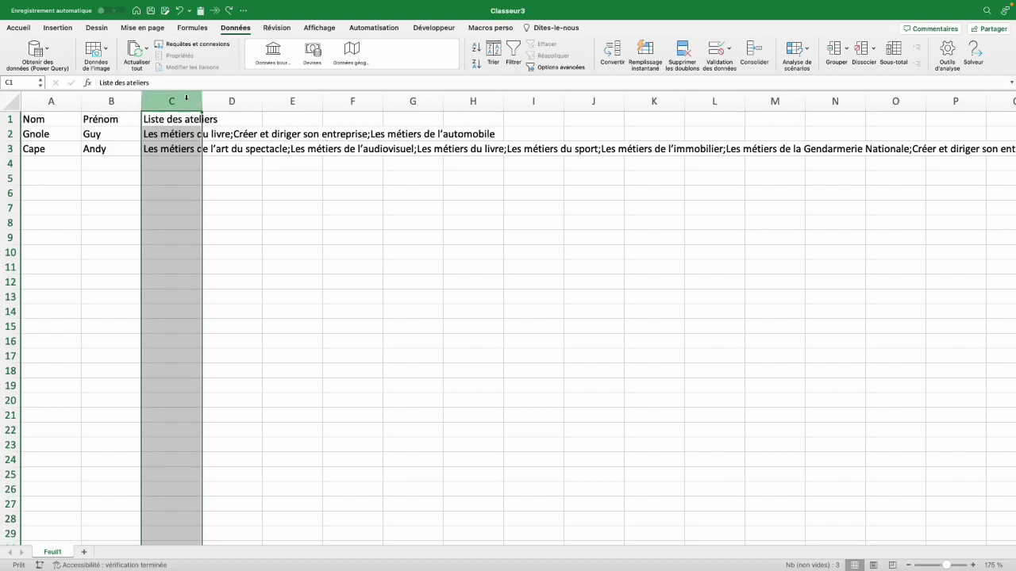
{"action": "left_click", "coordinate": [611, 52]}
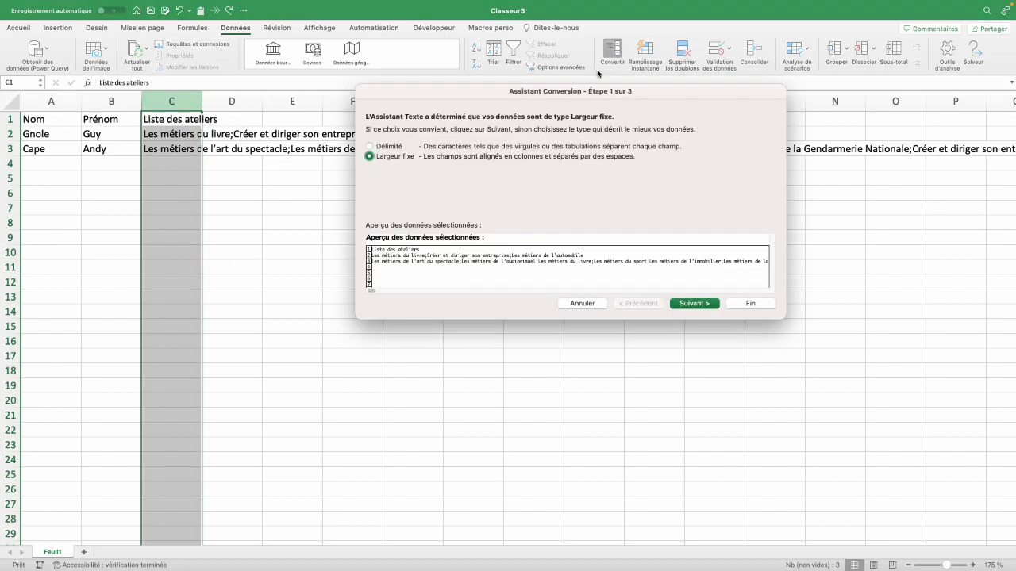
{"action": "left_click", "coordinate": [369, 146]}
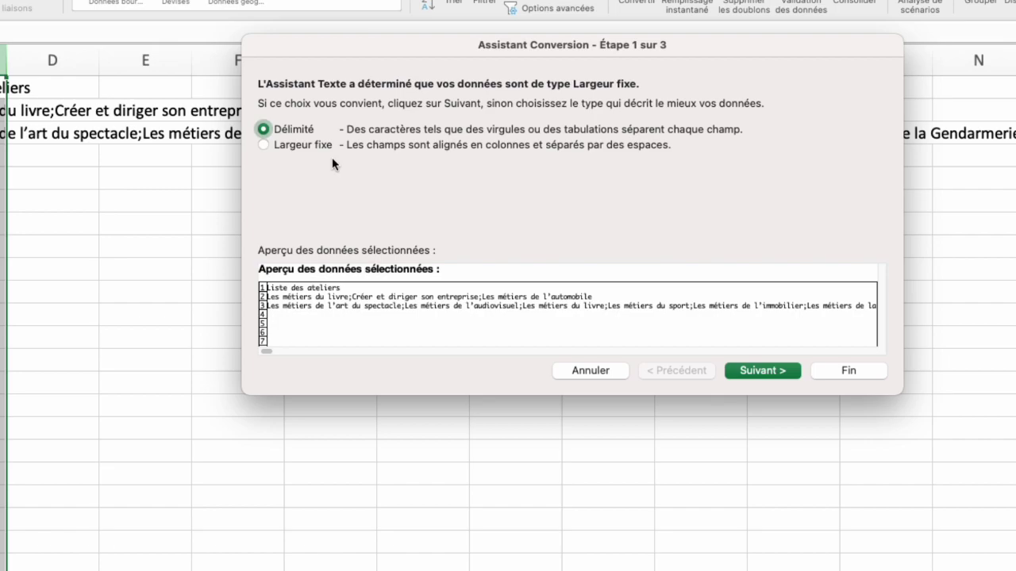
{"action": "left_click", "coordinate": [773, 371]}
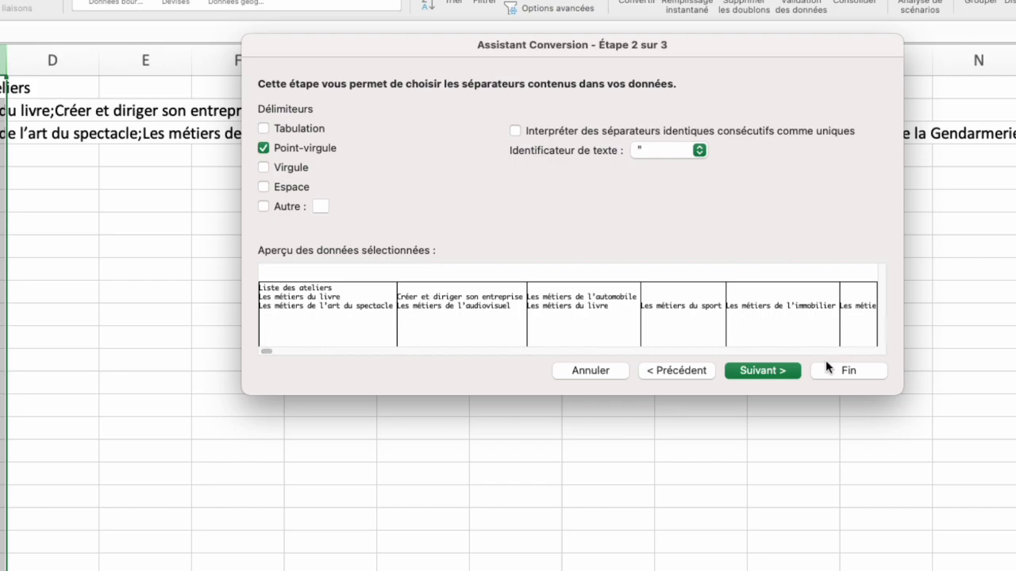
{"action": "left_click", "coordinate": [848, 371]}
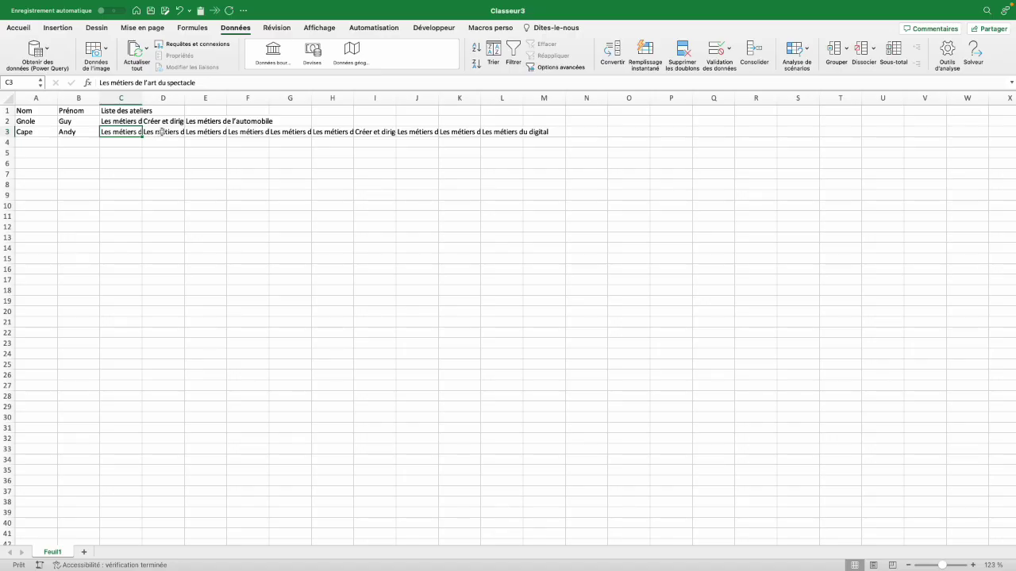
Step: Head columns C–L as Réponse 1 through Réponse 10 using the fill handle
{"action": "key", "text": "Right"}
{"action": "key", "text": "Right"}
{"action": "key", "text": "Right"}
{"action": "key", "text": "Right"}
{"action": "key", "text": "Right"}
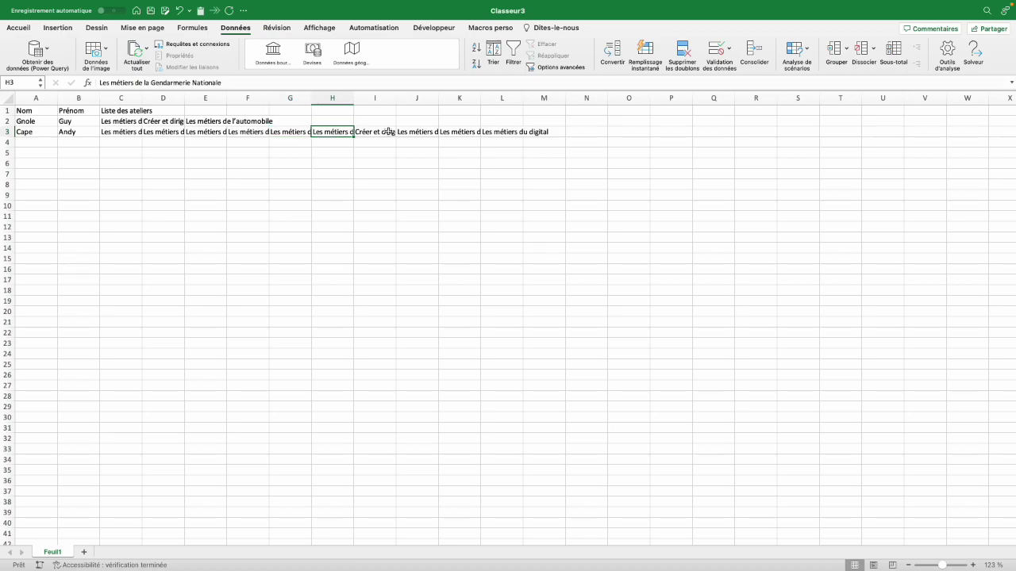
{"action": "key", "text": "Right"}
{"action": "key", "text": "Right"}
{"action": "key", "text": "Right"}
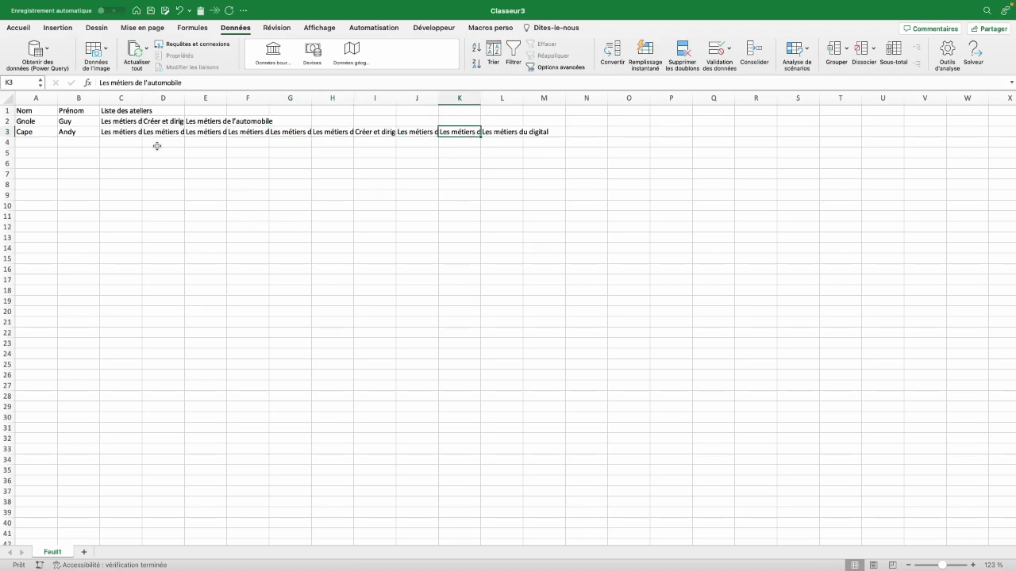
{"action": "left_click", "coordinate": [120, 111]}
{"action": "type", "text": "R"}
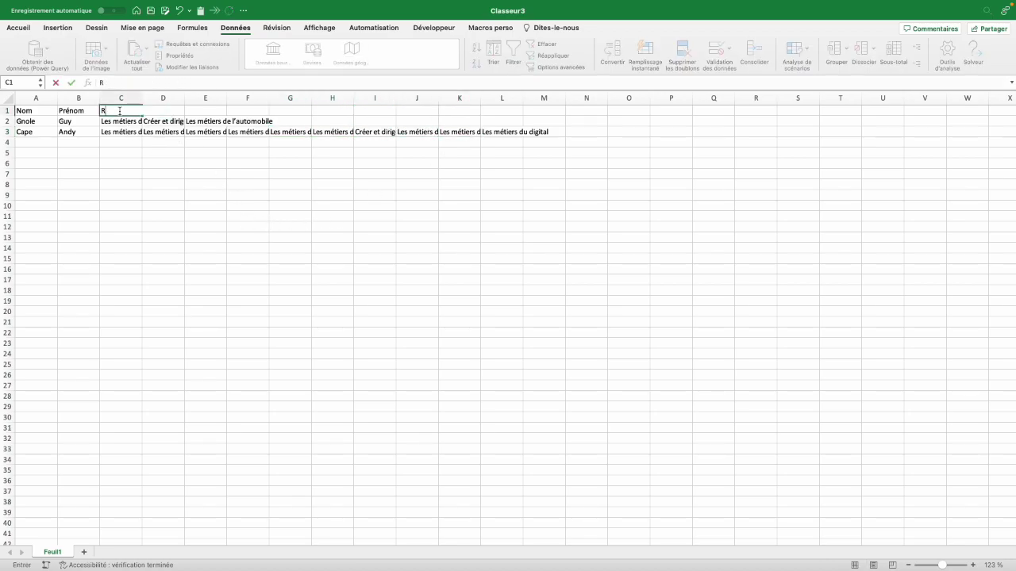
{"action": "type", "text": "éponse 1"}
{"action": "left_click_drag", "start_coordinate": [143, 116], "coordinate": [537, 119]}
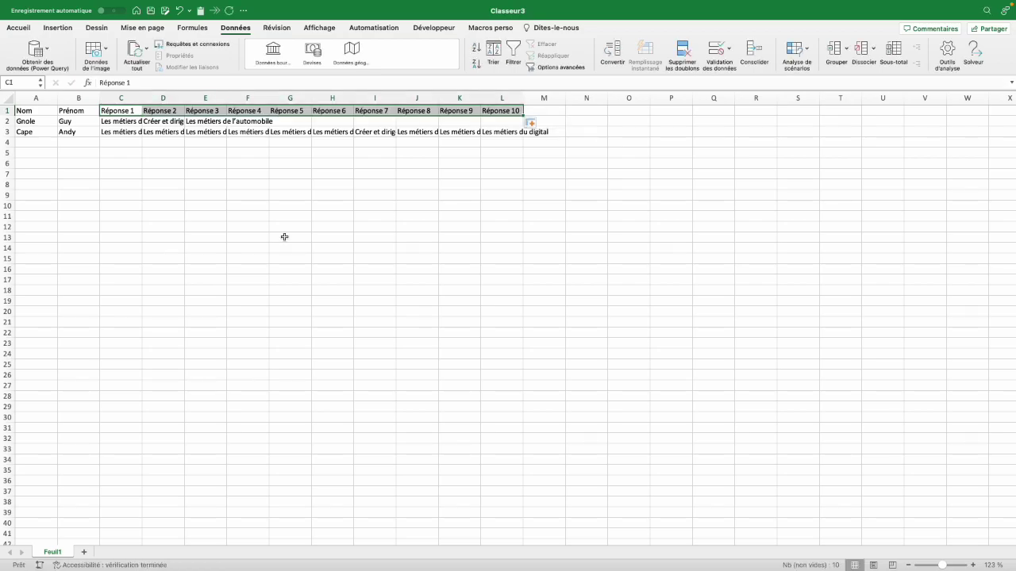
{"action": "key", "text": "super+Tab"}
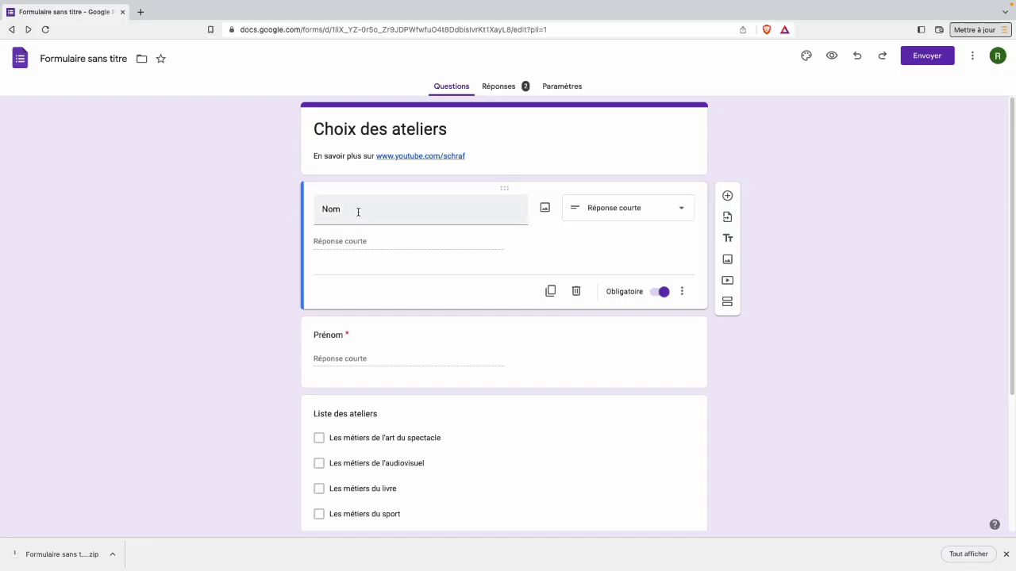
Step: Scroll through the ten workshop checkboxes, then select the row 3 answers C3:L3 in Excel
{"action": "scroll", "coordinate": [279, 265], "scroll_direction": "down", "scroll_amount": 3}
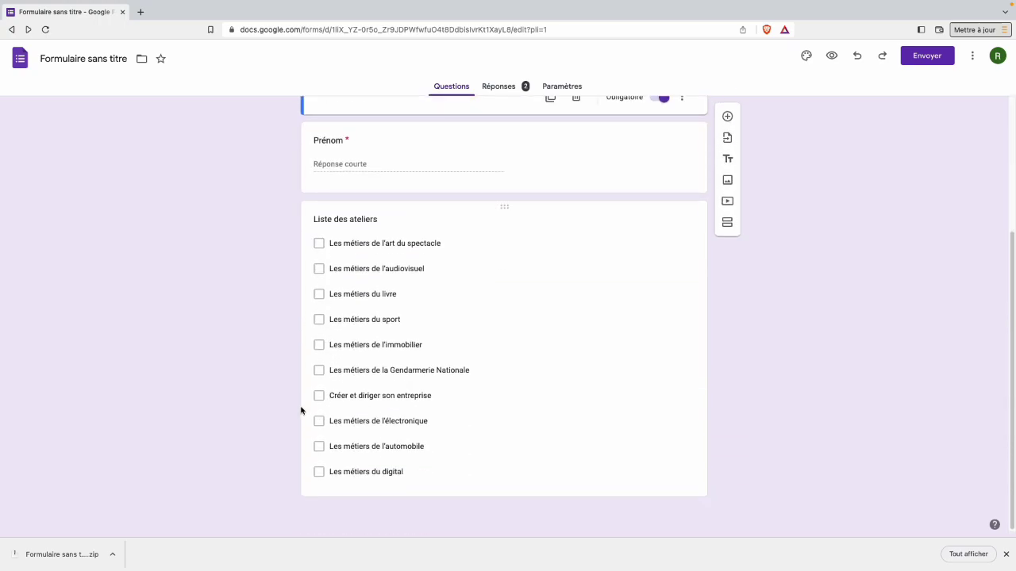
{"action": "key", "text": "super+Tab"}
{"action": "left_click_drag", "start_coordinate": [119, 132], "coordinate": [507, 132]}
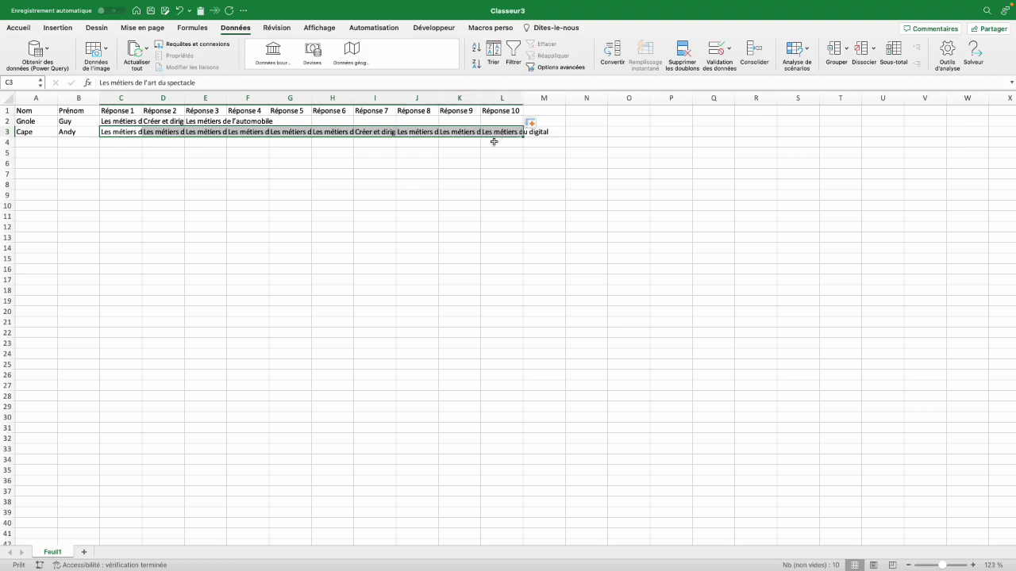
Step: Paste the C3:L3 workshop names into M1 as headers and delete row 3
{"action": "key", "text": "super+c"}
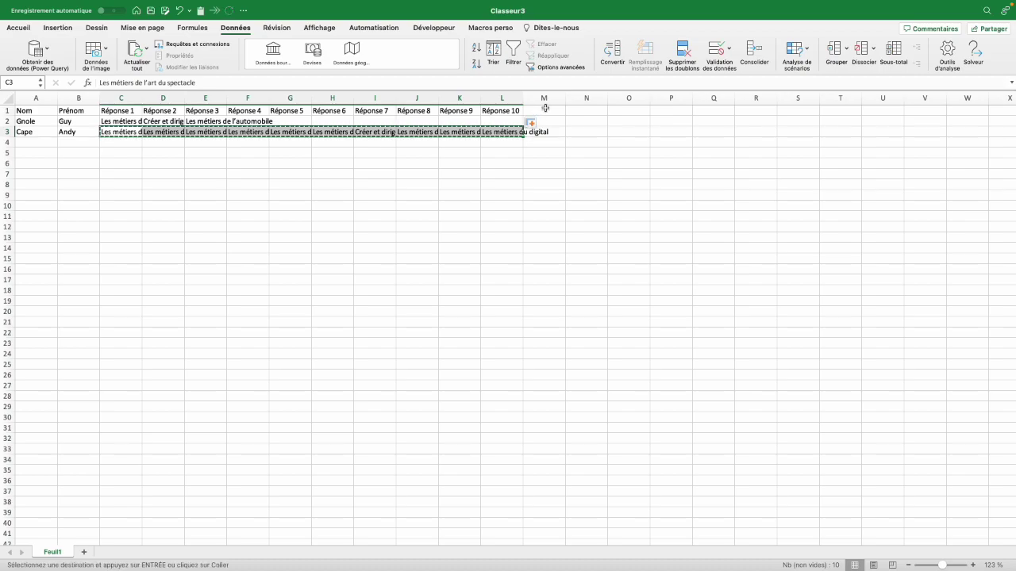
{"action": "left_click", "coordinate": [545, 109]}
{"action": "key", "text": "super+v"}
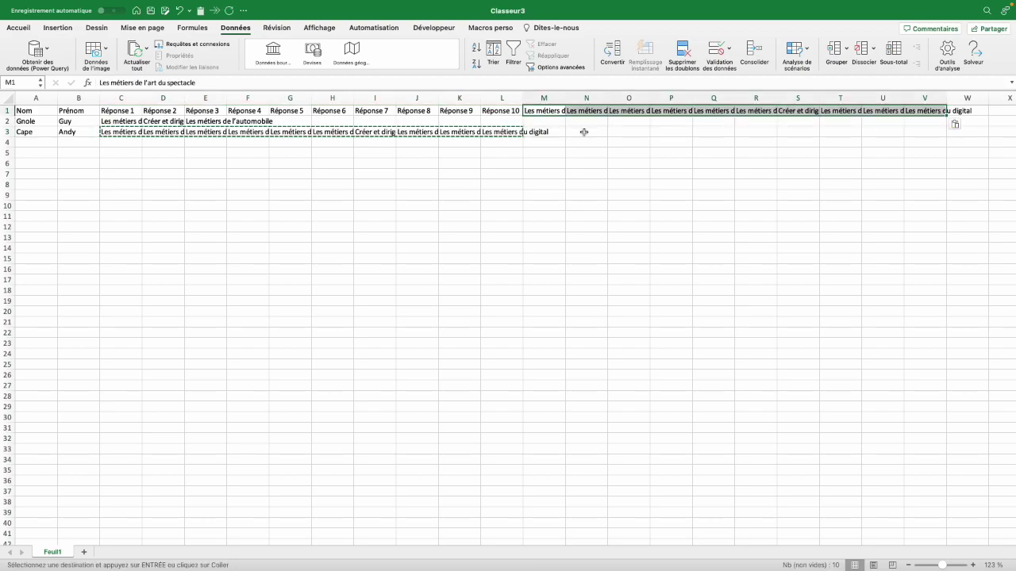
{"action": "left_click", "coordinate": [8, 132]}
{"action": "right_click", "coordinate": [8, 131]}
{"action": "left_click", "coordinate": [34, 200]}
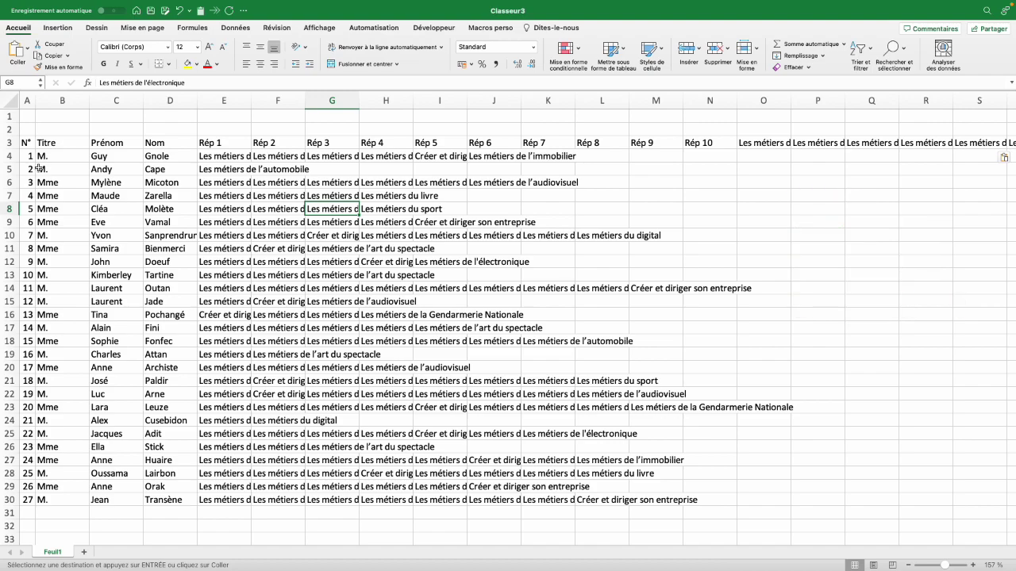
{"action": "left_click_drag", "start_coordinate": [224, 143], "coordinate": [223, 386]}
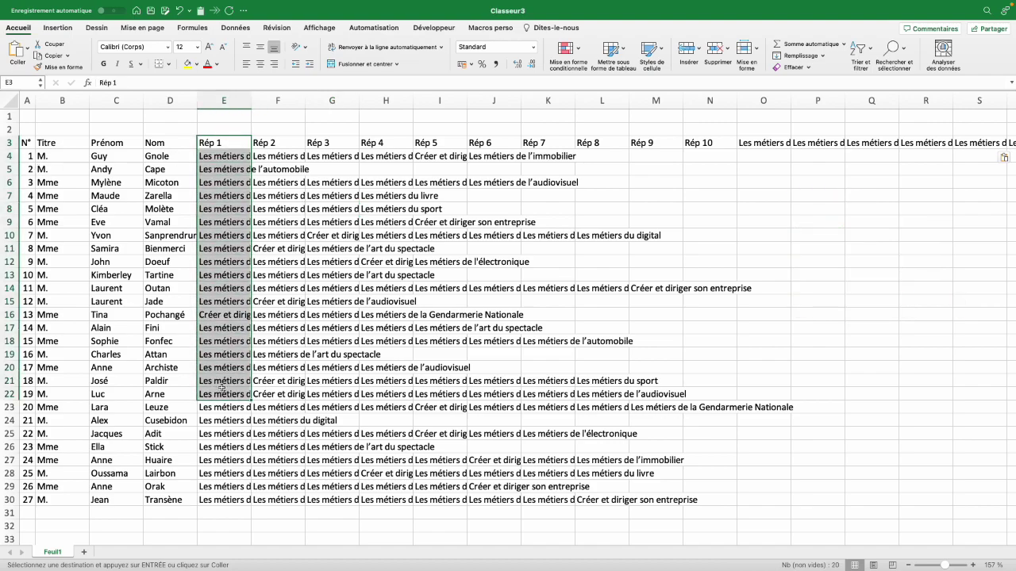
{"action": "left_click", "coordinate": [310, 334]}
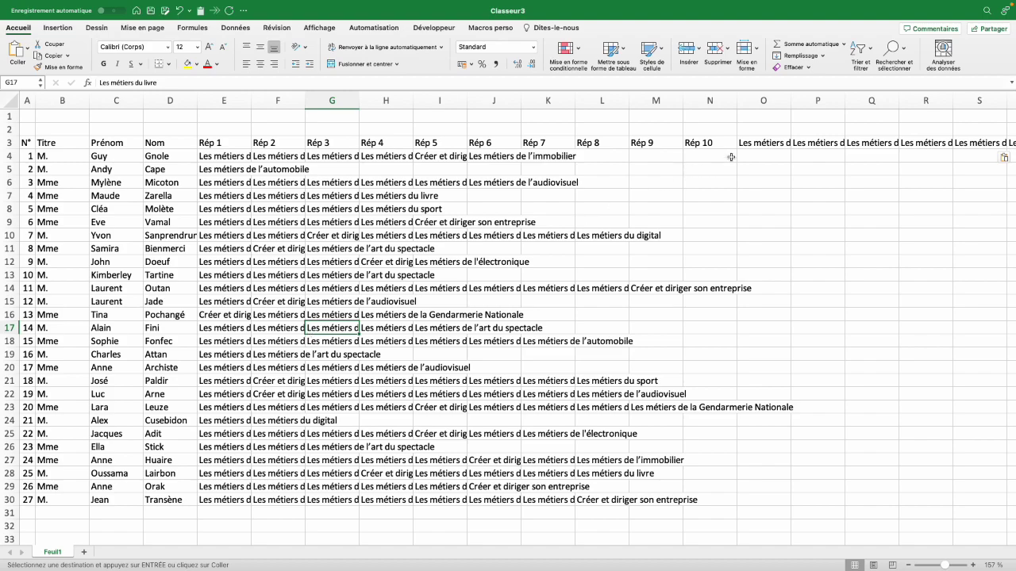
{"action": "left_click_drag", "start_coordinate": [760, 141], "coordinate": [919, 142]}
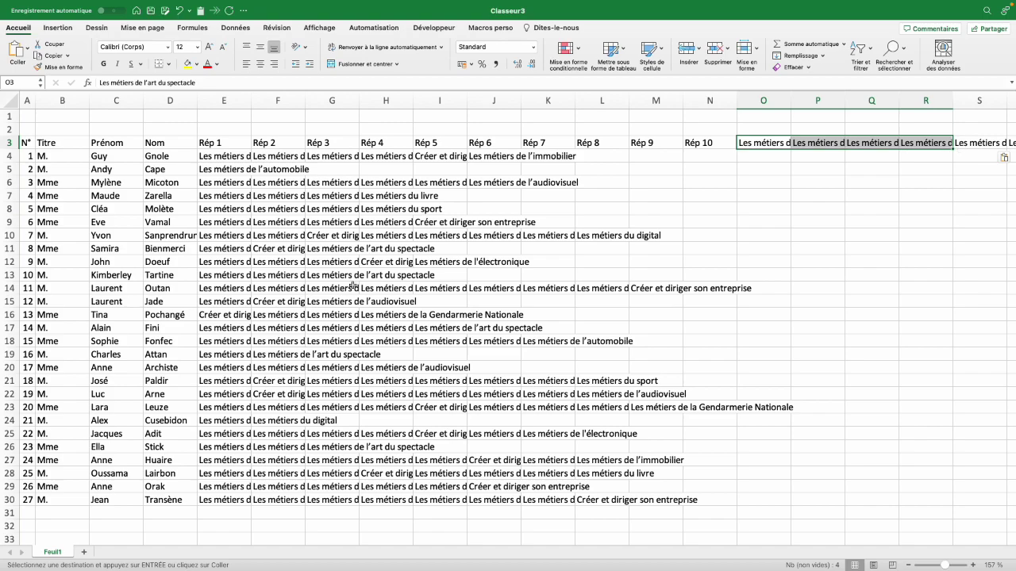
{"action": "left_click", "coordinate": [236, 295]}
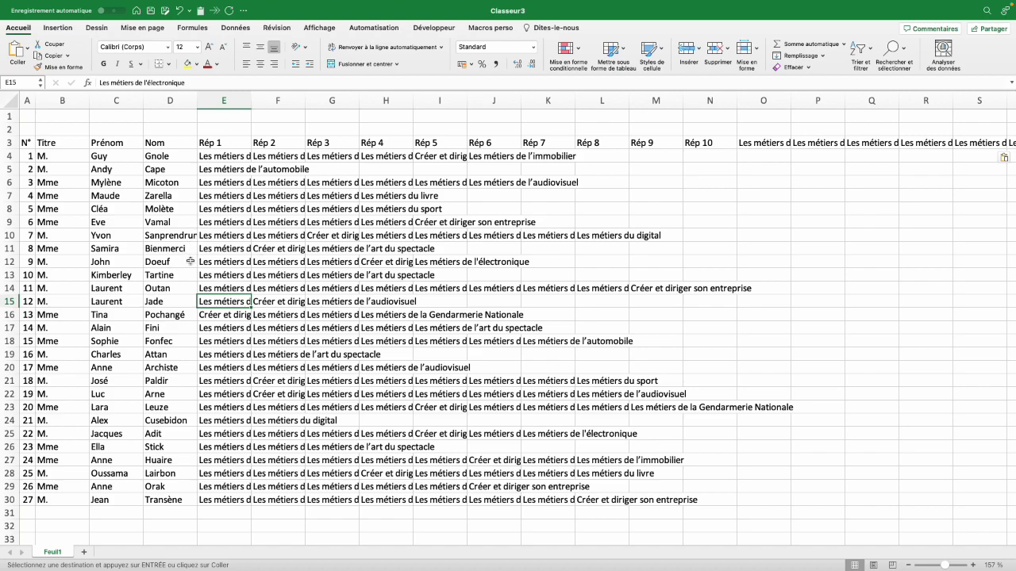
Step: Format A3:X30 as a blue medium table with headers and name it data
{"action": "left_click", "coordinate": [612, 54]}
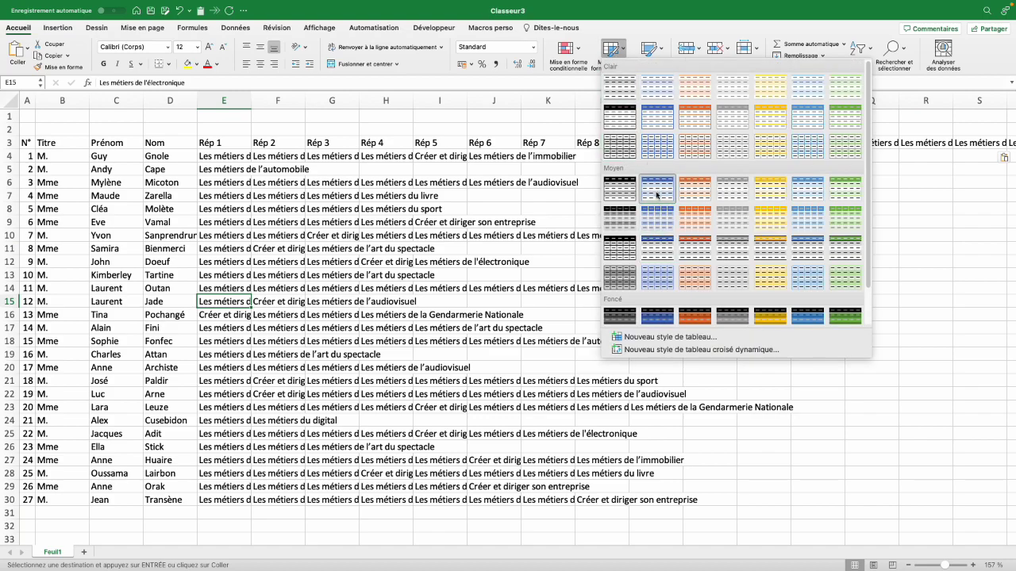
{"action": "left_click", "coordinate": [657, 191]}
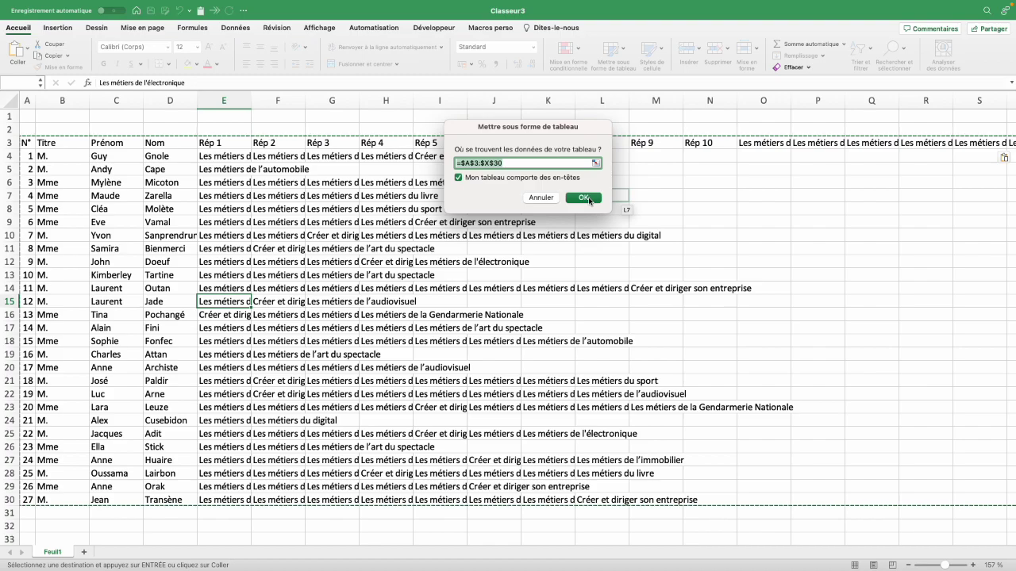
{"action": "left_click", "coordinate": [590, 199]}
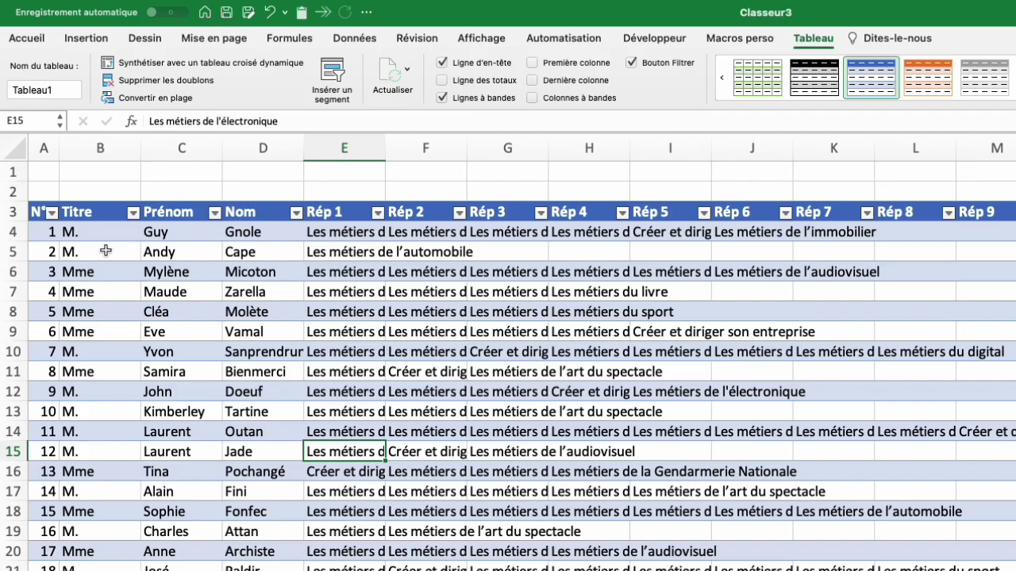
{"action": "left_click", "coordinate": [59, 88]}
{"action": "type", "text": "data"}
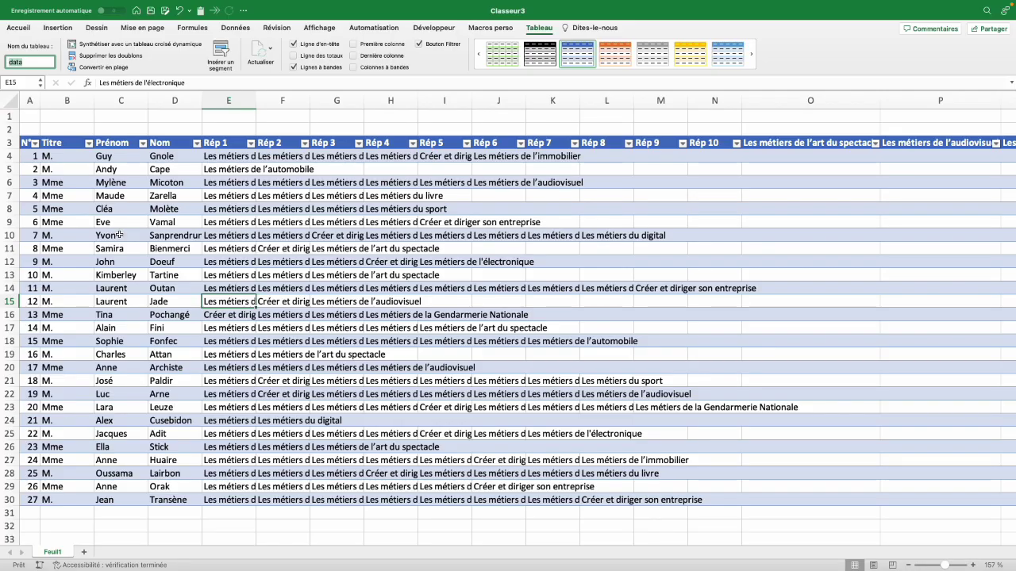
{"action": "left_click", "coordinate": [806, 155]}
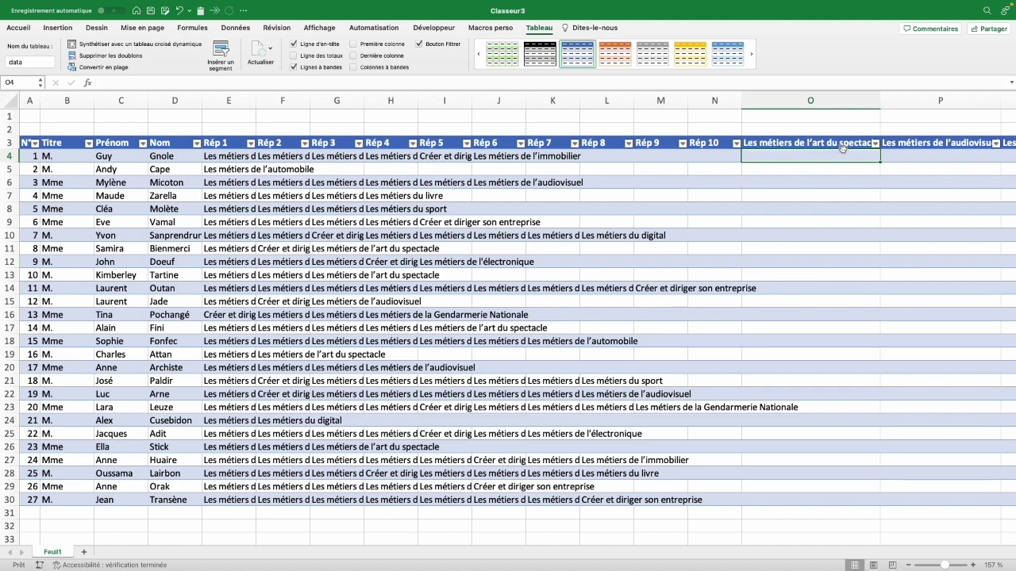
{"action": "left_click_drag", "start_coordinate": [222, 156], "coordinate": [702, 156]}
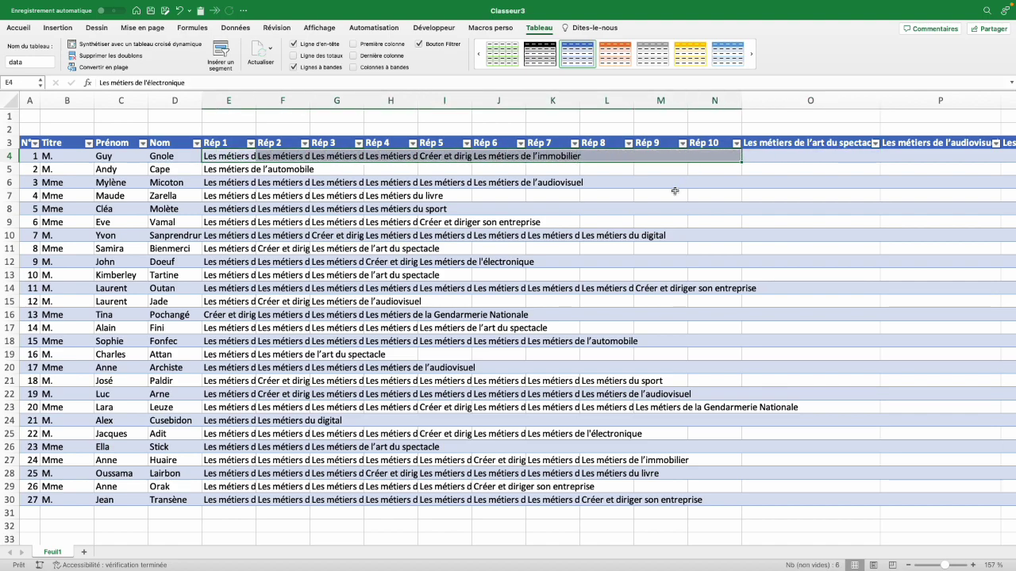
{"action": "left_click", "coordinate": [781, 159]}
Step: Enter =NB.SI over the Rép 1–Rép 10 answers with header O3 as criterion in O4
{"action": "type", "text": "="}
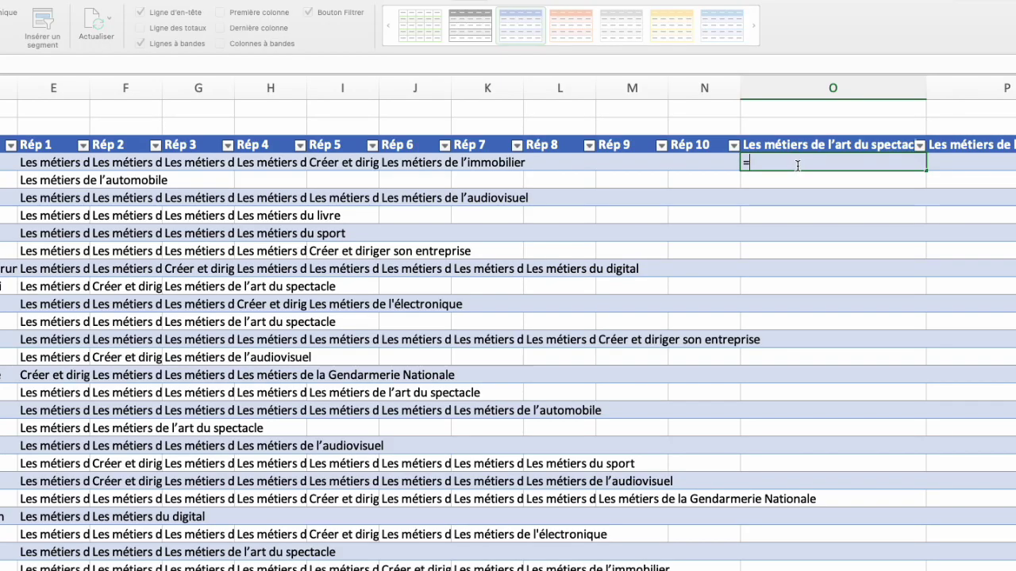
{"action": "type", "text": "nb.si"}
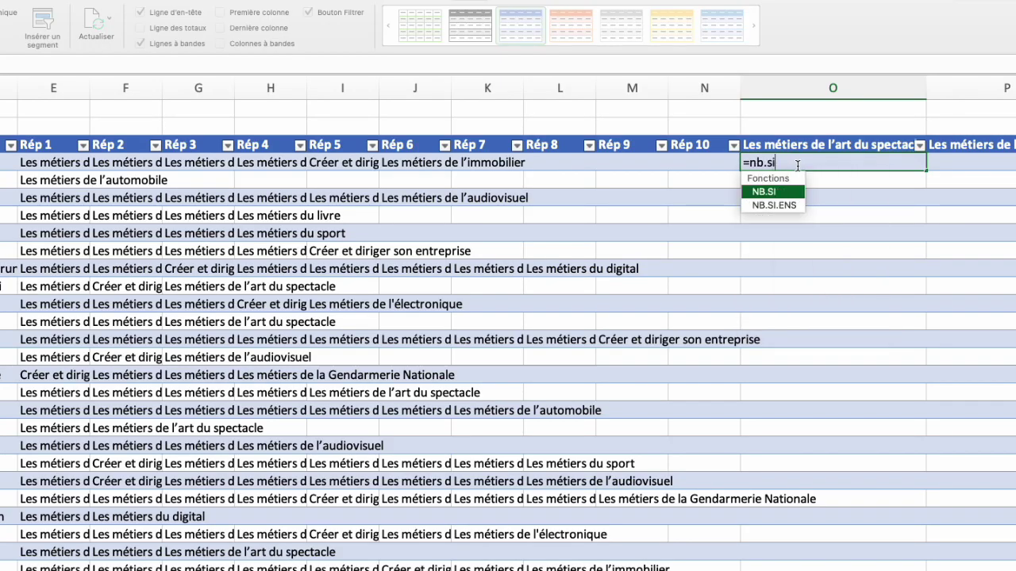
{"action": "type", "text": "("}
{"action": "left_click_drag", "start_coordinate": [48, 162], "coordinate": [695, 163]}
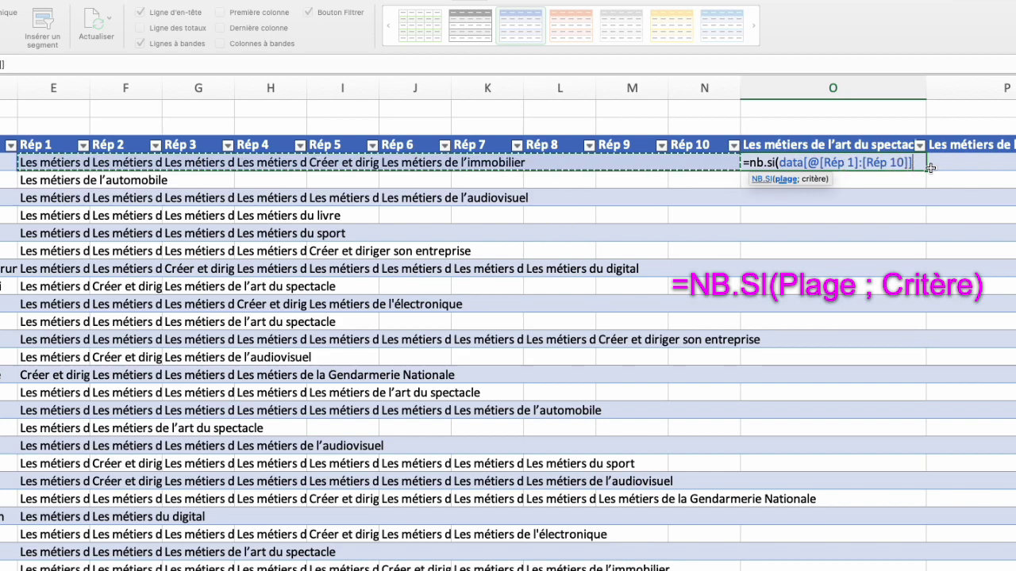
{"action": "type", "text": ";"}
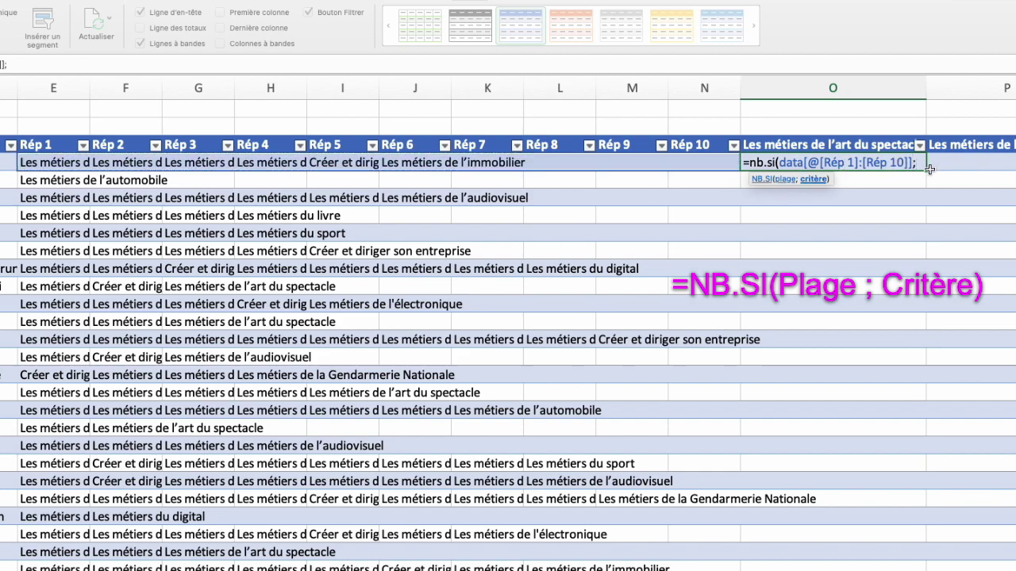
{"action": "left_click", "coordinate": [801, 145]}
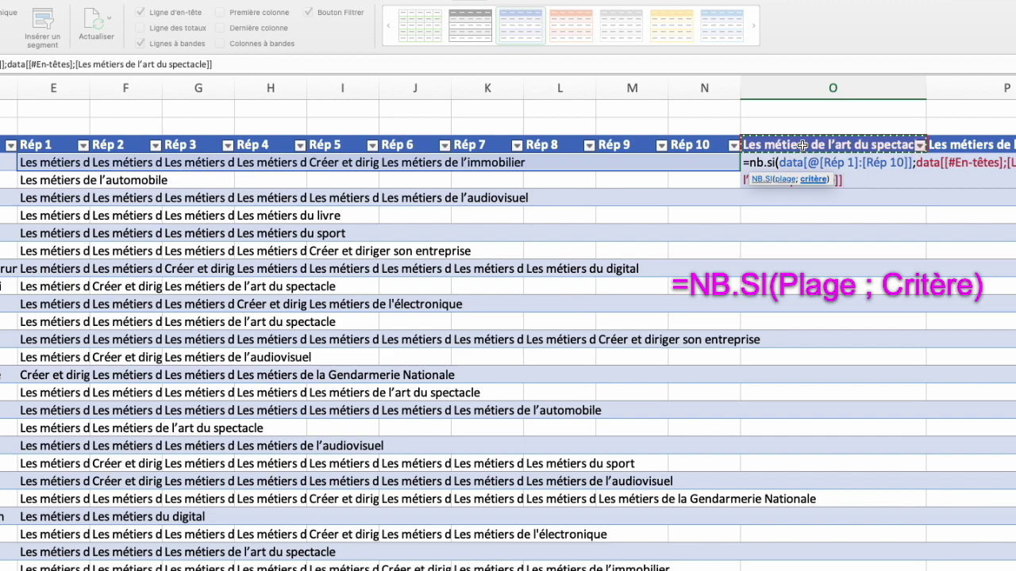
{"action": "type", "text": ")"}
{"action": "key", "text": "ctrl+Return"}
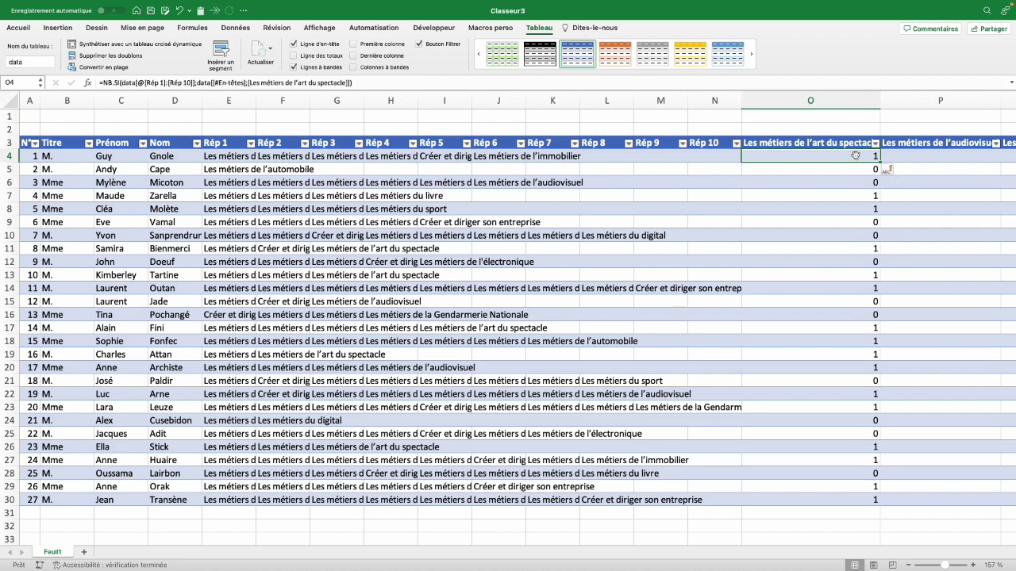
Step: Check the O-column flags against the answers in rows 4 and 7
{"action": "left_click", "coordinate": [381, 158]}
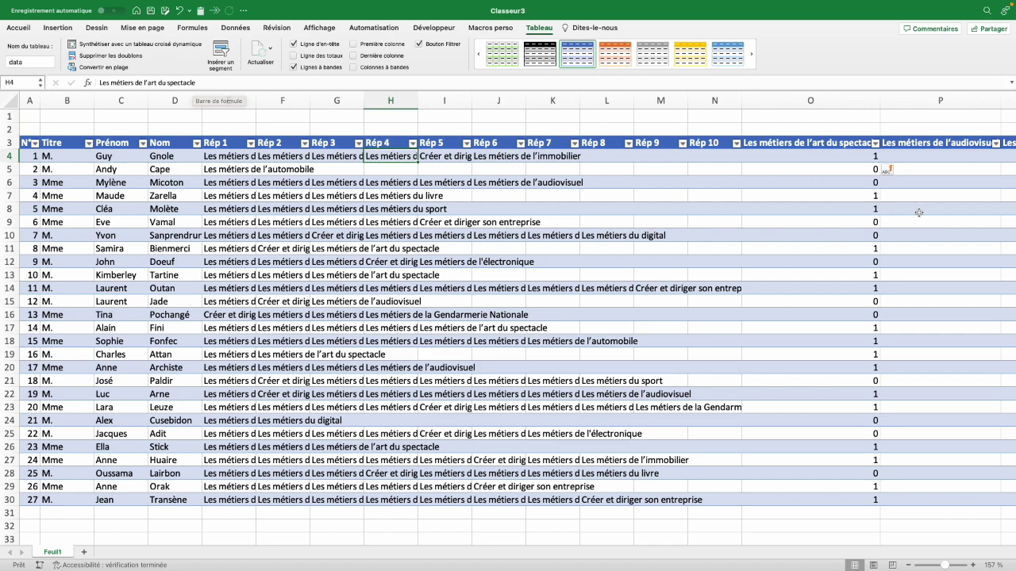
{"action": "left_click", "coordinate": [862, 196]}
{"action": "left_click", "coordinate": [224, 196]}
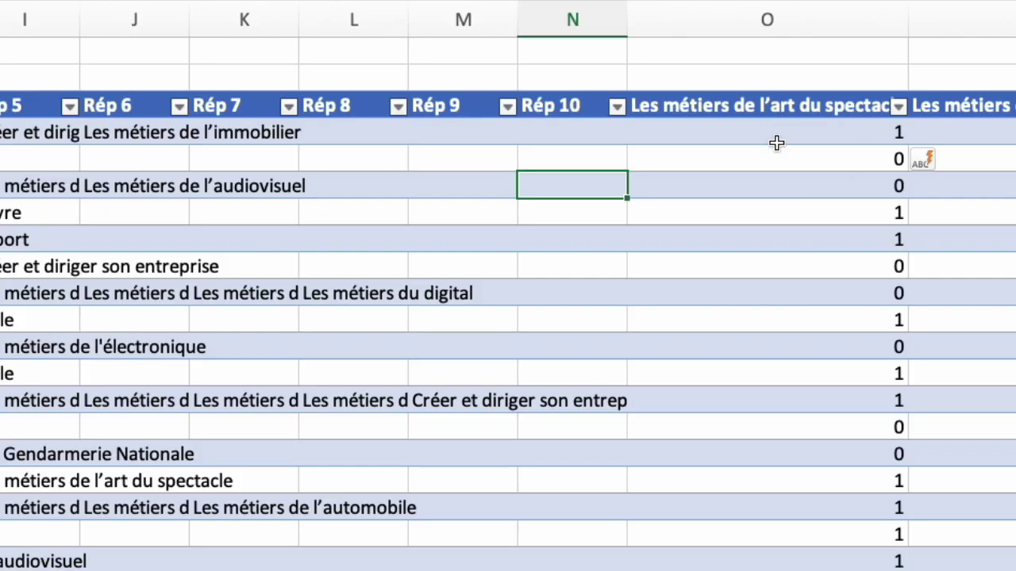
Step: Fill the counting formula right across workshop columns O through X
{"action": "left_click", "coordinate": [792, 96]}
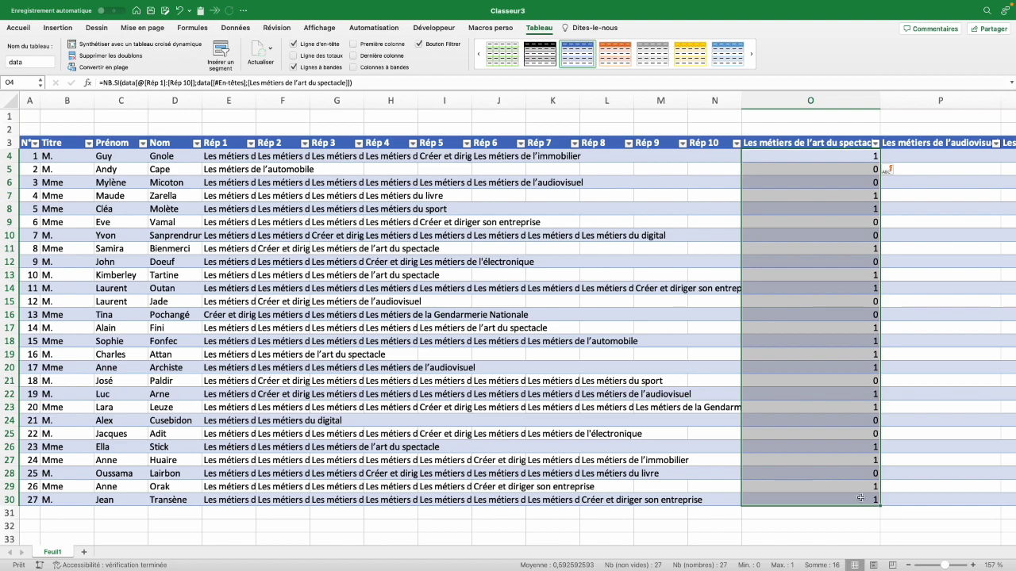
{"action": "left_click_drag", "start_coordinate": [881, 505], "coordinate": [1007, 505]}
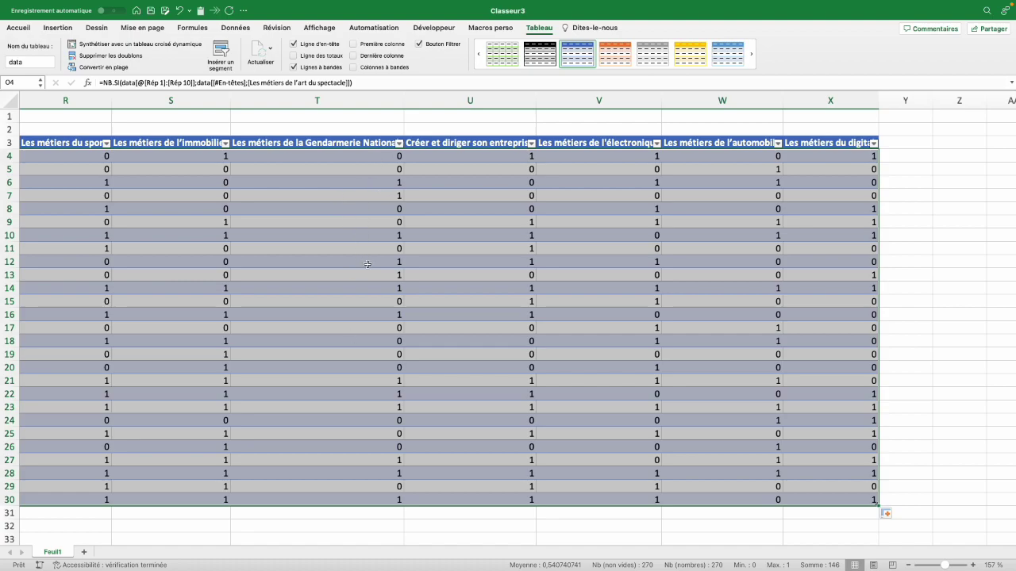
{"action": "scroll", "coordinate": [368, 264], "scroll_direction": "left", "scroll_amount": 6}
{"action": "left_click", "coordinate": [221, 323]}
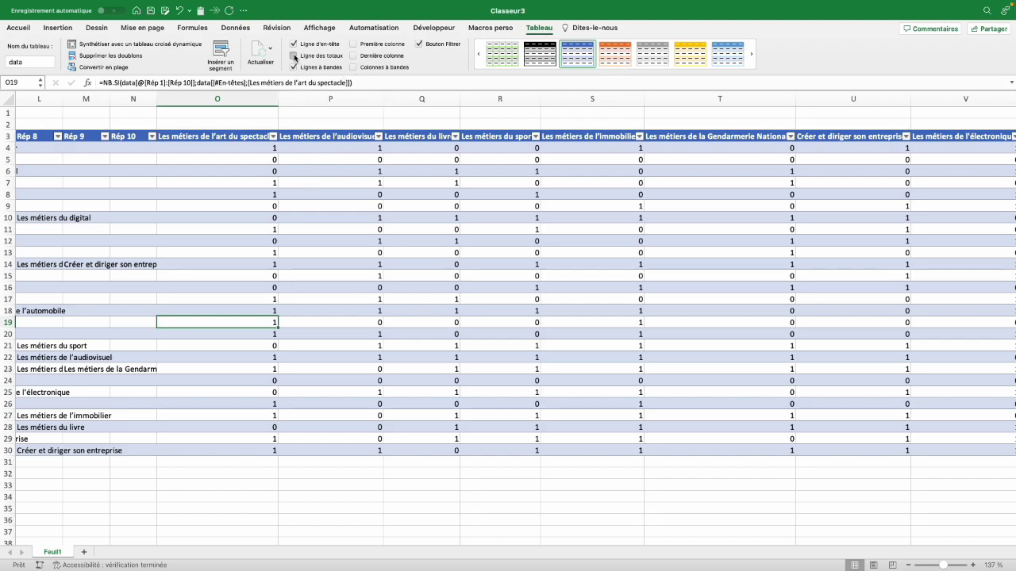
{"action": "left_click", "coordinate": [294, 56]}
{"action": "scroll", "coordinate": [357, 262], "scroll_direction": "right", "scroll_amount": 5}
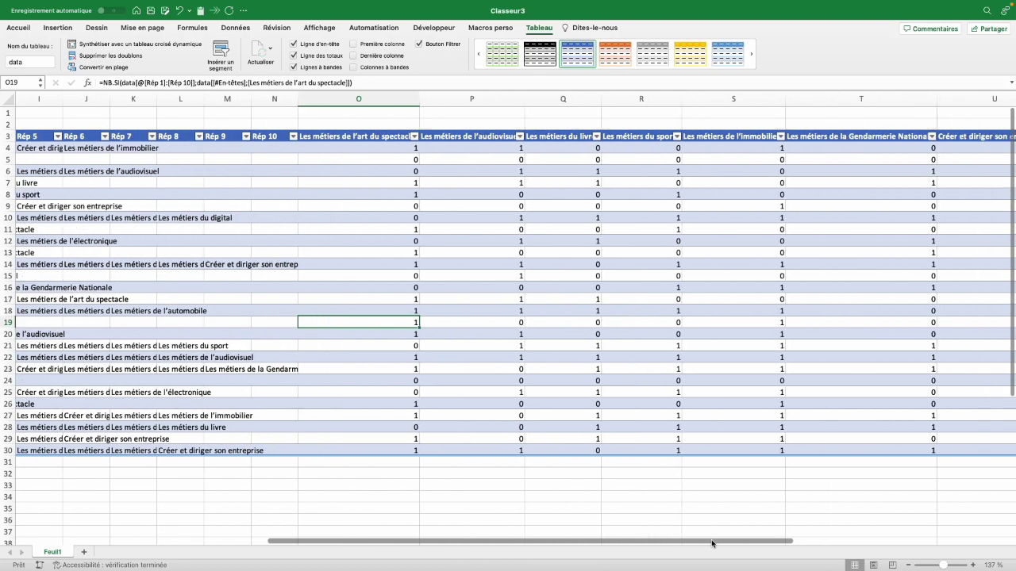
{"action": "left_click", "coordinate": [405, 464]}
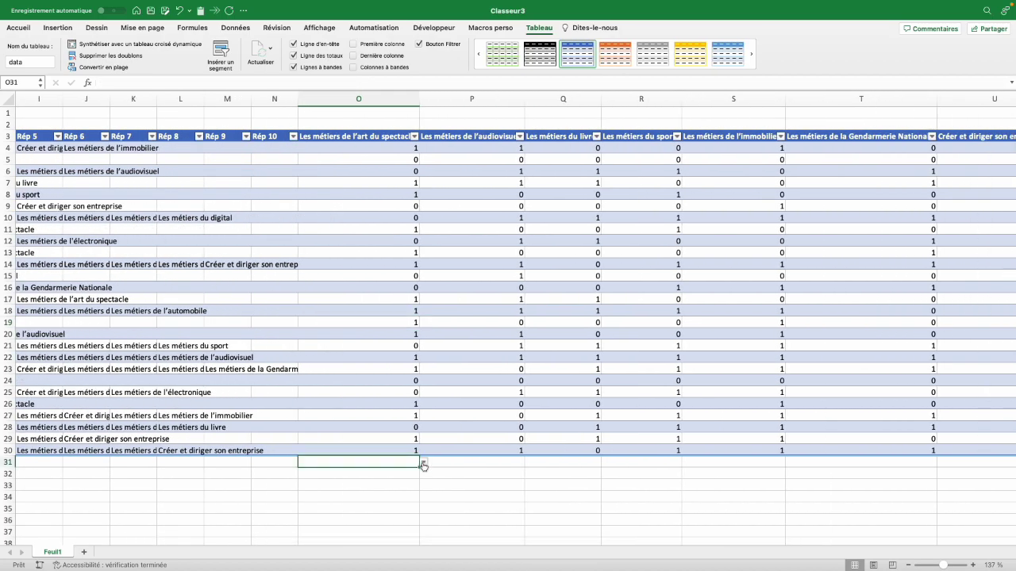
{"action": "left_click", "coordinate": [422, 464]}
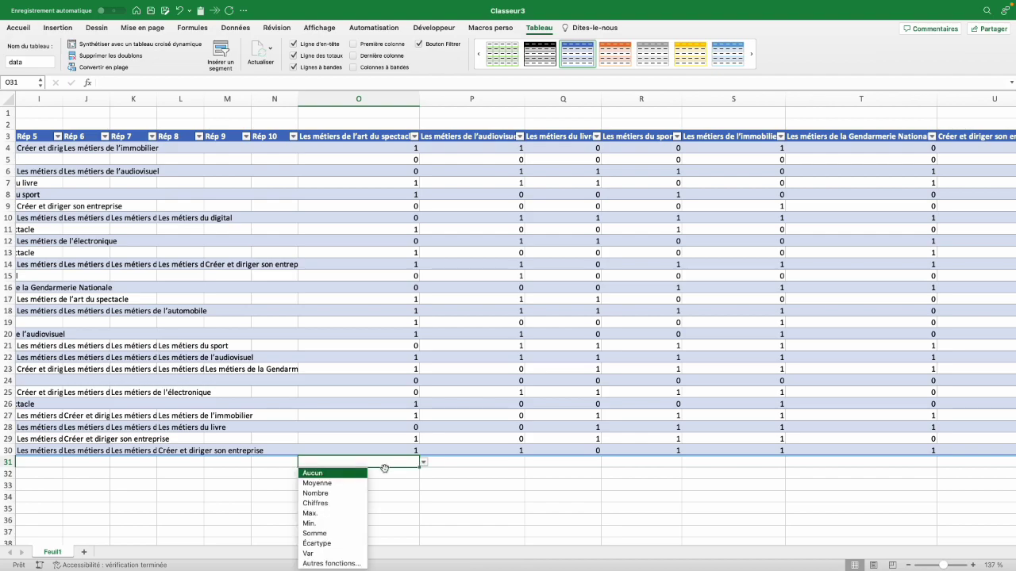
{"action": "left_click", "coordinate": [326, 532]}
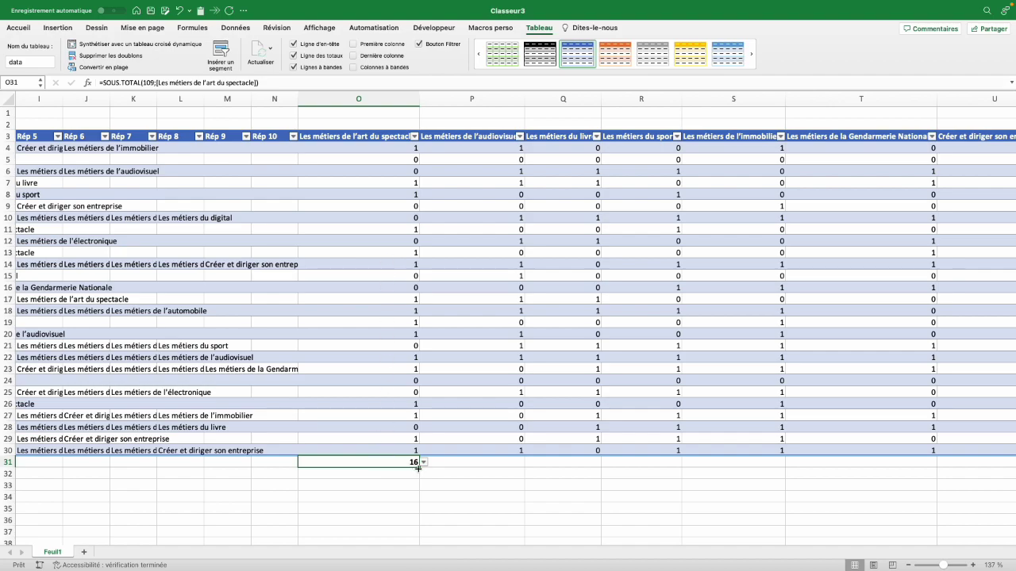
{"action": "left_click_drag", "start_coordinate": [419, 468], "coordinate": [890, 473]}
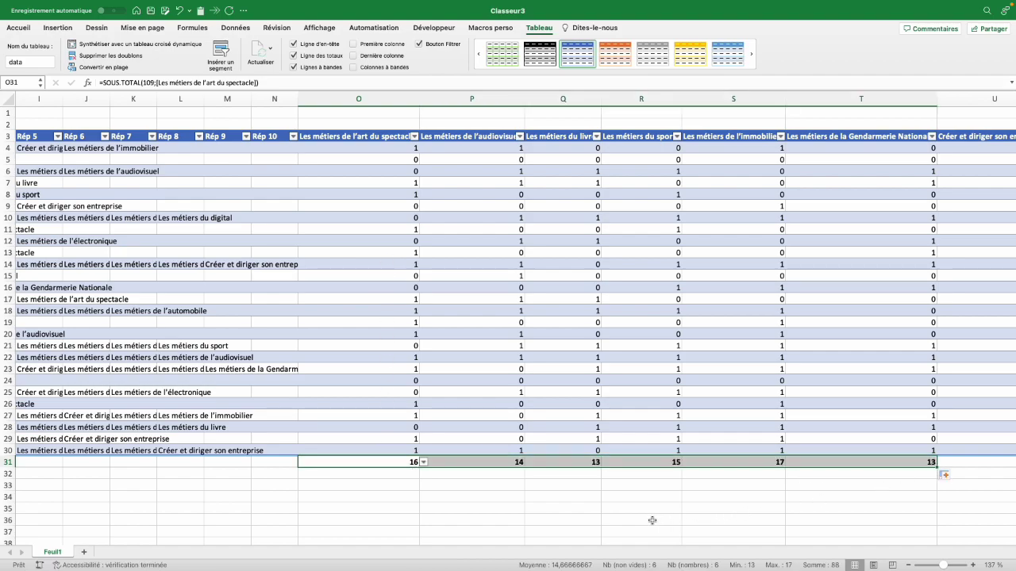
{"action": "key", "text": "Up"}
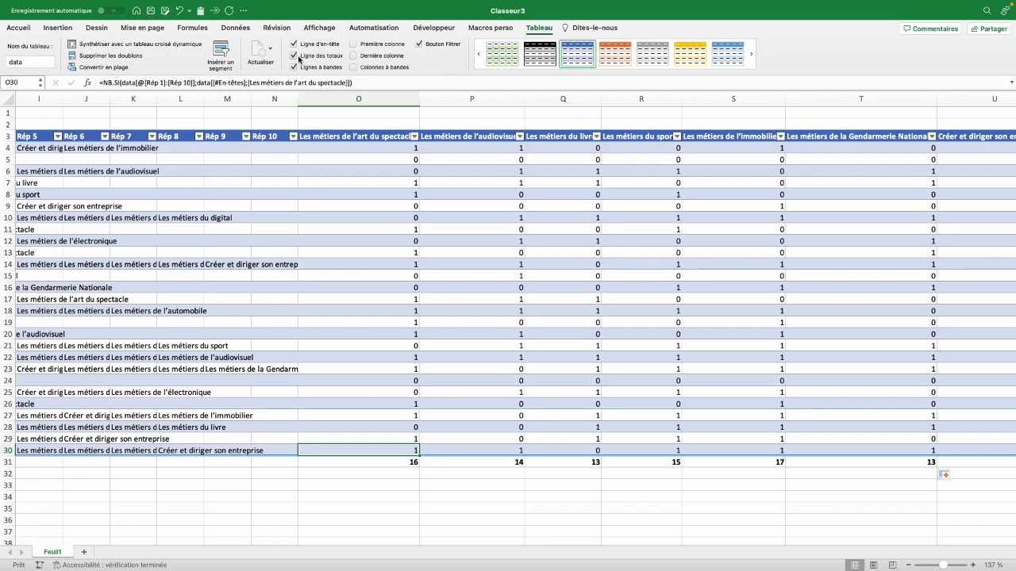
{"action": "left_click", "coordinate": [295, 56]}
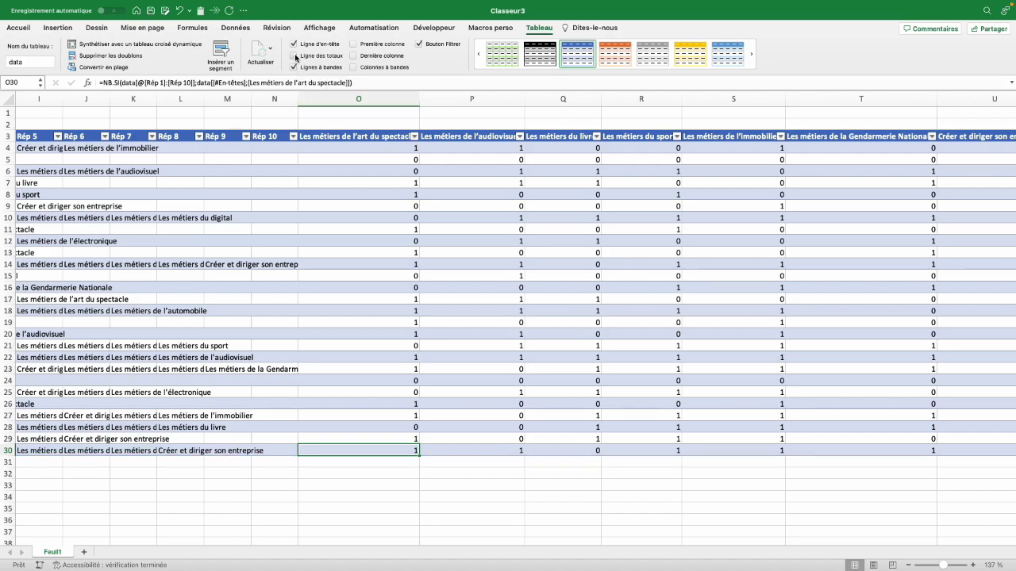
{"action": "left_click", "coordinate": [296, 56]}
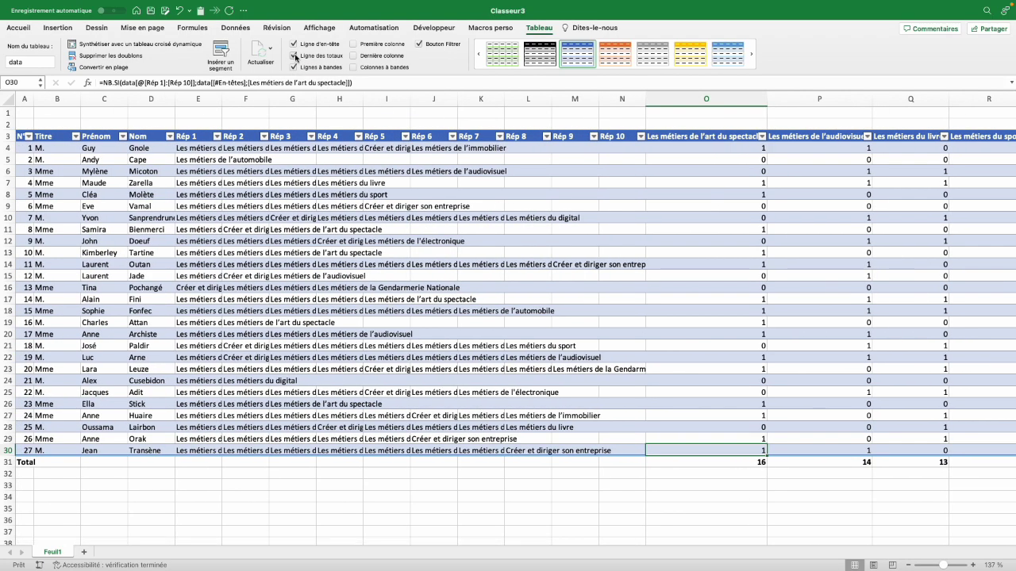
{"action": "left_click", "coordinate": [295, 57]}
{"action": "left_click", "coordinate": [693, 116]}
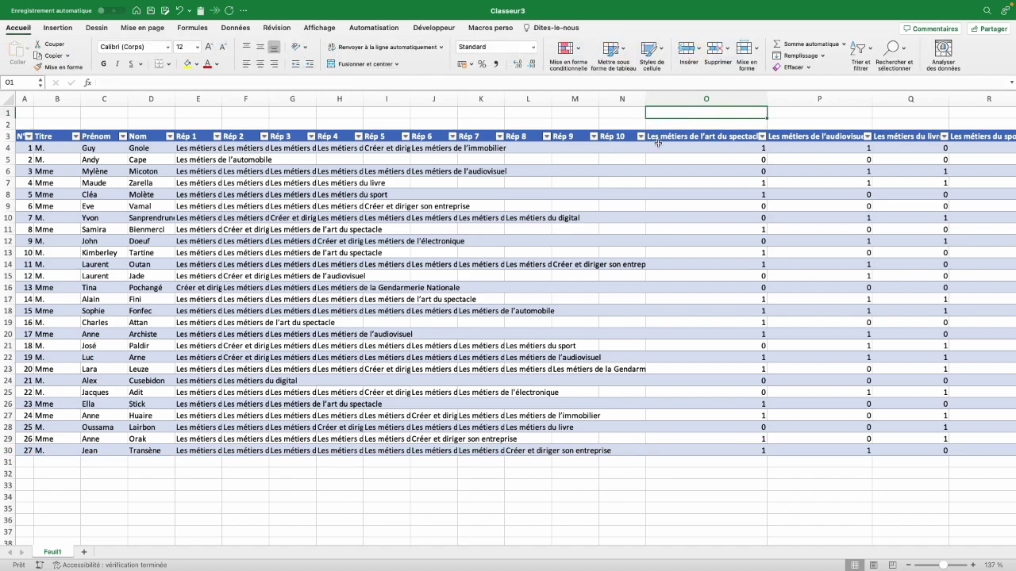
{"action": "left_click", "coordinate": [788, 45]}
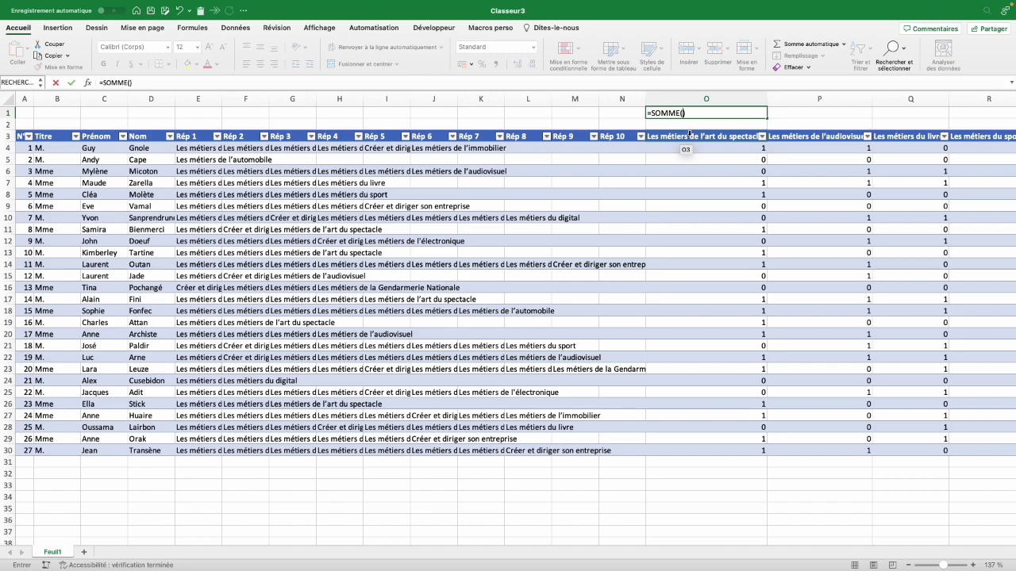
{"action": "left_click", "coordinate": [689, 134]}
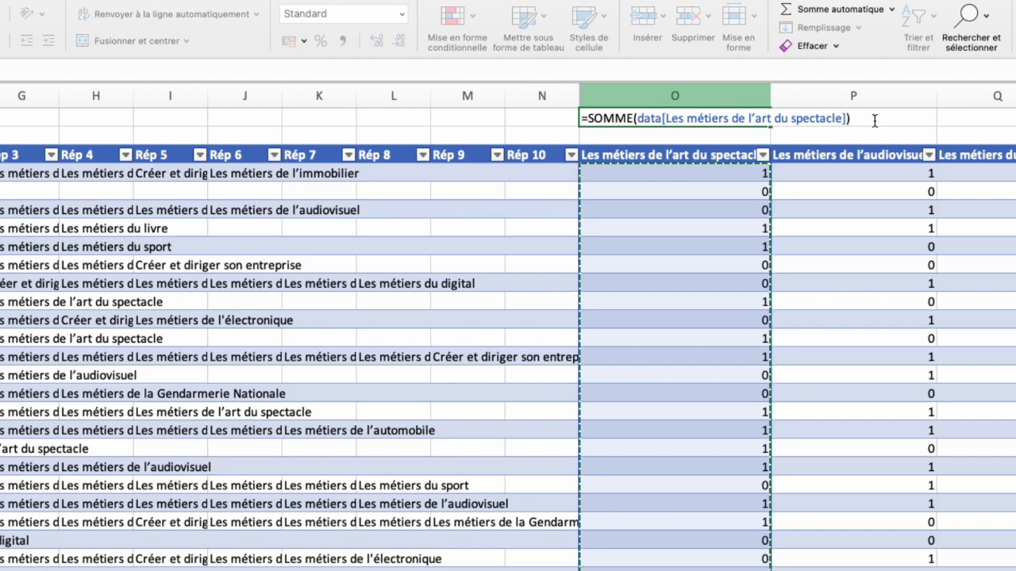
{"action": "key", "text": "Return"}
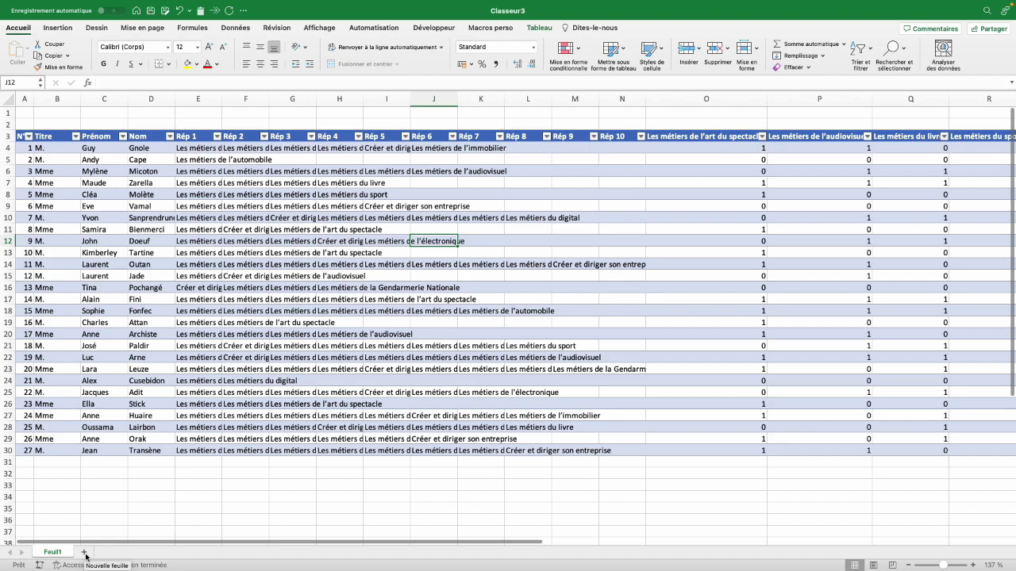
Step: Add a new blank worksheet named Liste
{"action": "left_click", "coordinate": [84, 552]}
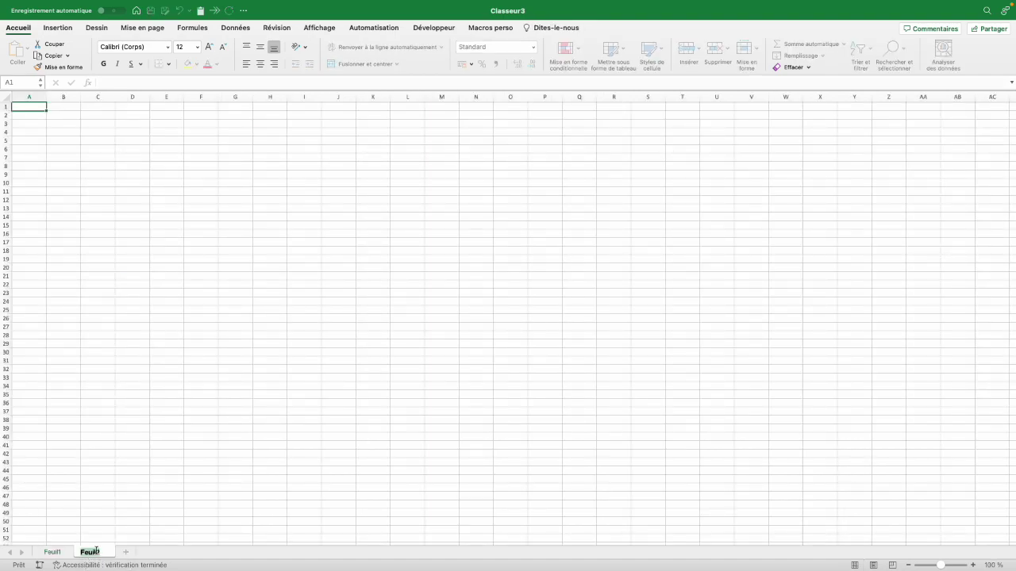
{"action": "type", "text": "Liste"}
{"action": "key", "text": "Return"}
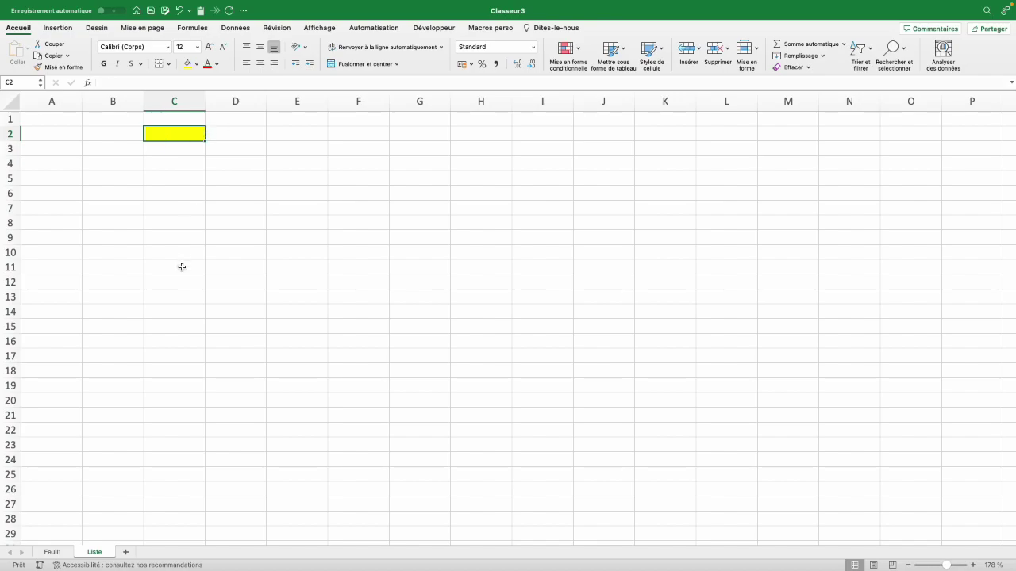
Step: Give C2 list validation sourced from the Feuil1 workshop headers =Feuil1!$O$3:$X$3
{"action": "left_click", "coordinate": [233, 29]}
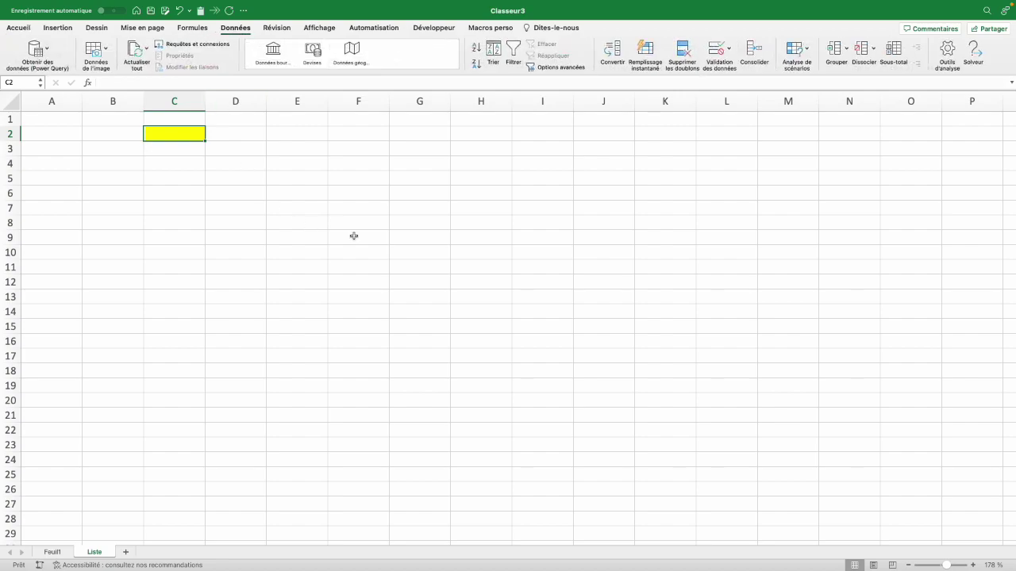
{"action": "left_click", "coordinate": [716, 49]}
{"action": "left_click", "coordinate": [414, 161]}
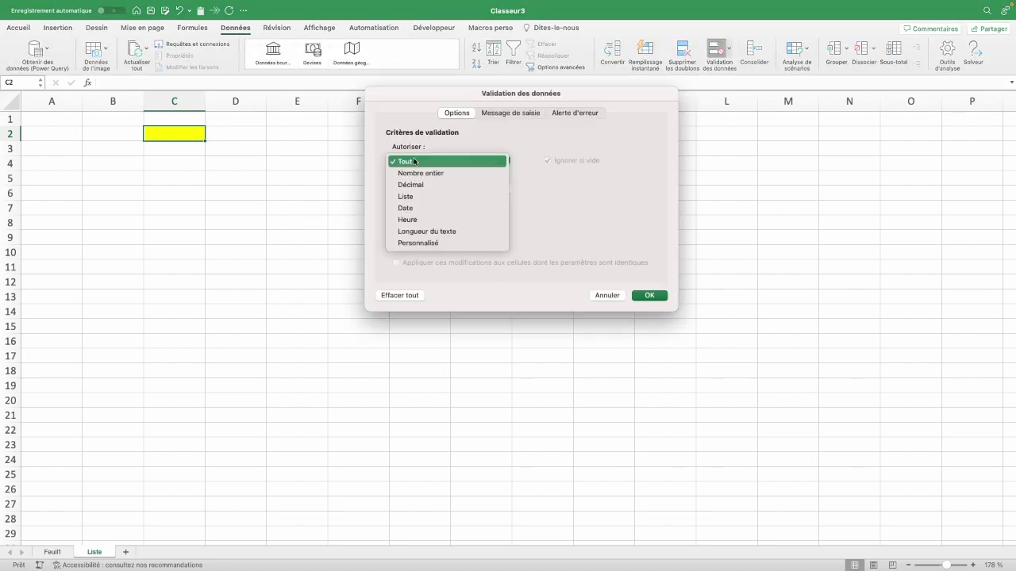
{"action": "left_click", "coordinate": [417, 198]}
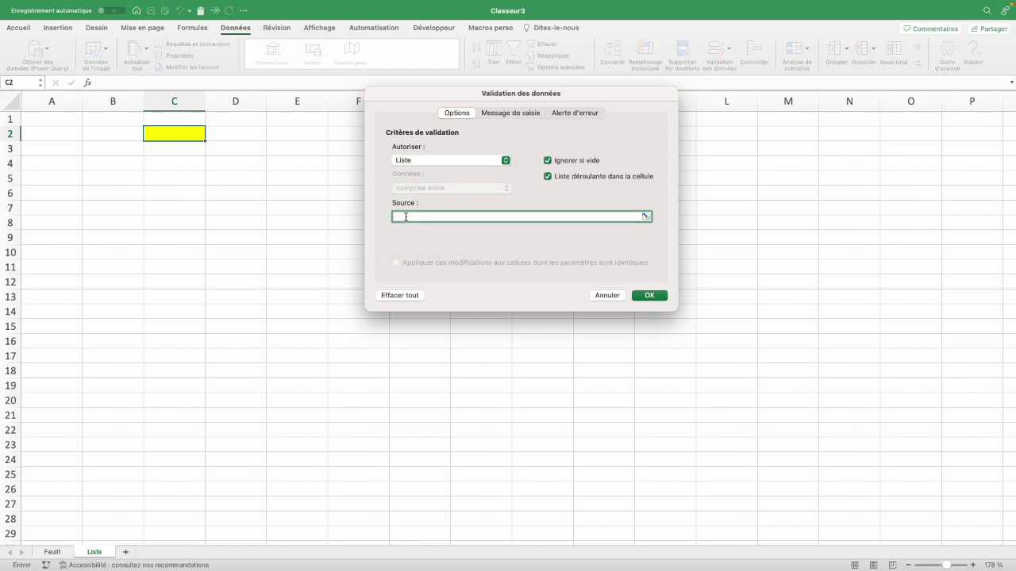
{"action": "left_click", "coordinate": [57, 555]}
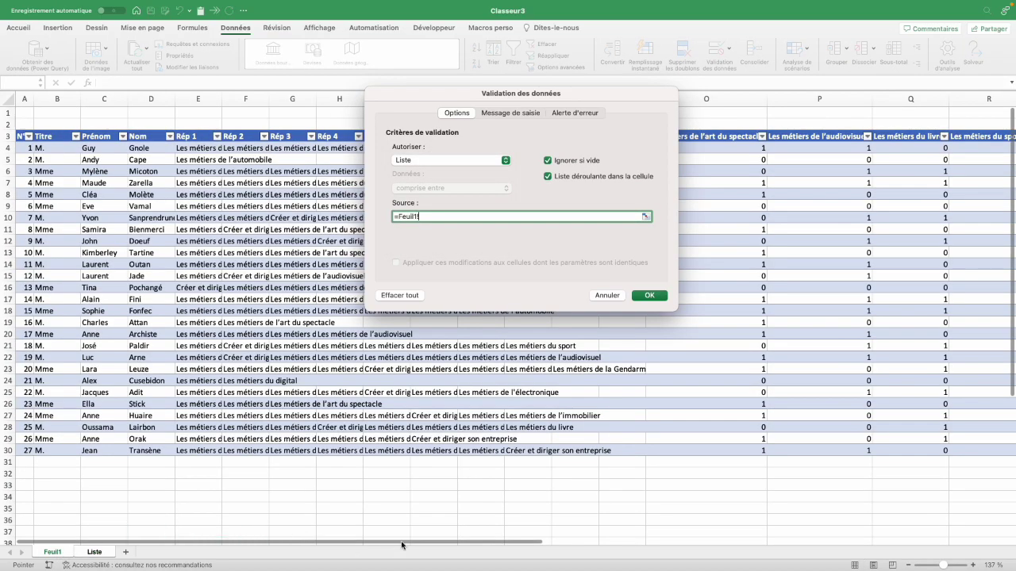
{"action": "left_click_drag", "start_coordinate": [404, 548], "coordinate": [447, 543]}
{"action": "left_click_drag", "start_coordinate": [512, 95], "coordinate": [414, 268]}
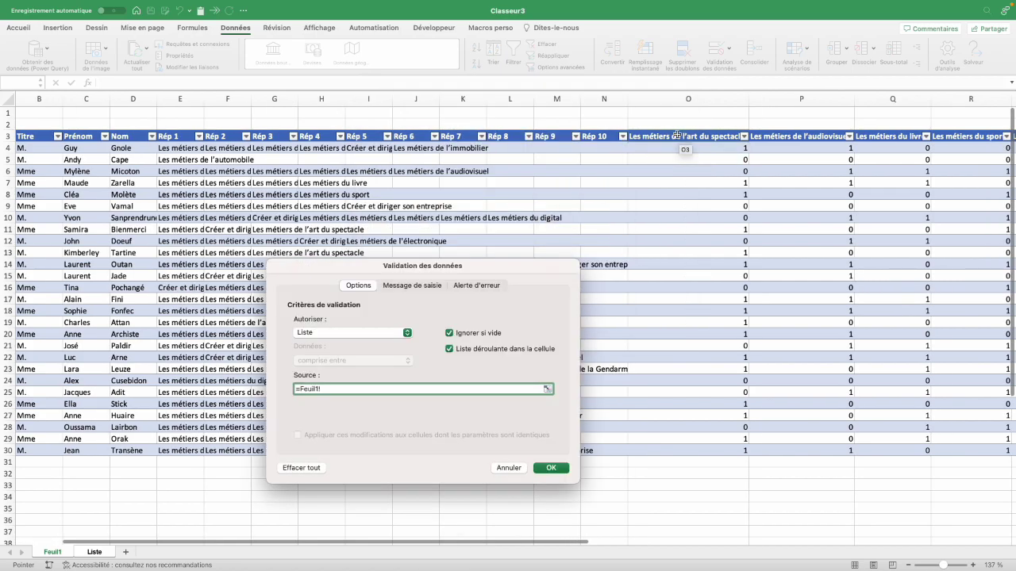
{"action": "left_click_drag", "start_coordinate": [673, 135], "coordinate": [900, 139]}
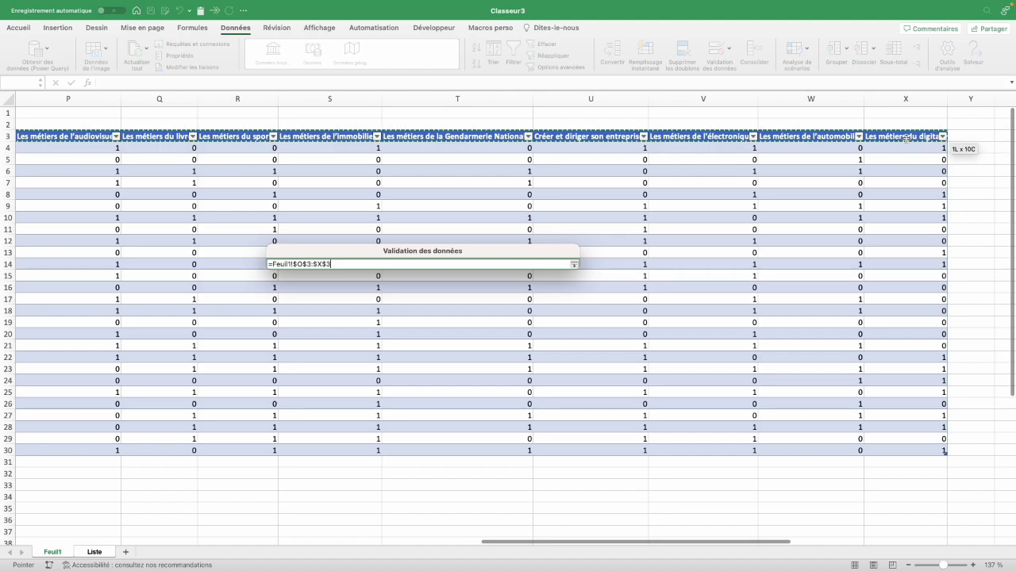
{"action": "left_click", "coordinate": [558, 468]}
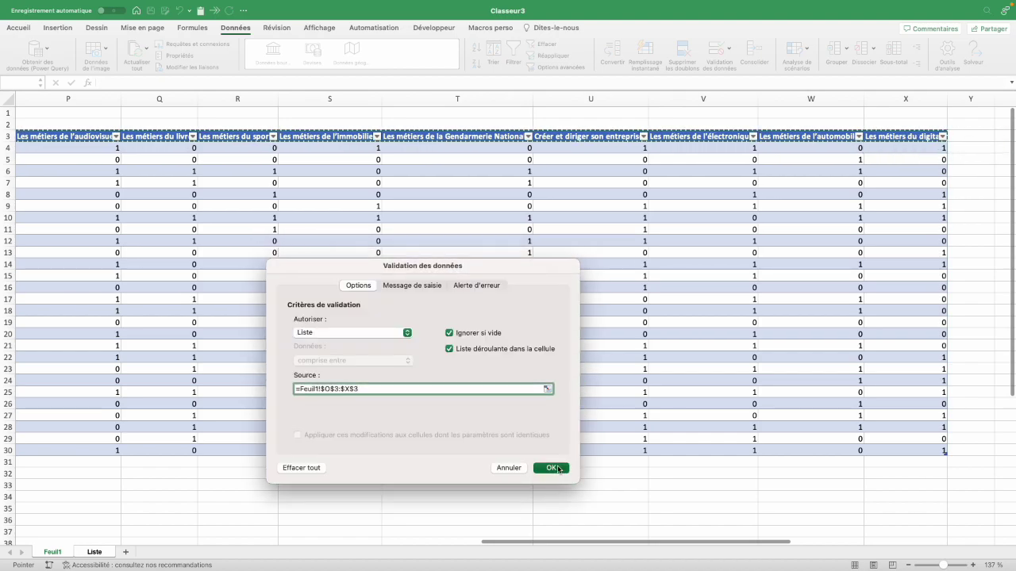
Step: Choose Les métiers du livre from C2's workshop dropdown
{"action": "left_click", "coordinate": [210, 136]}
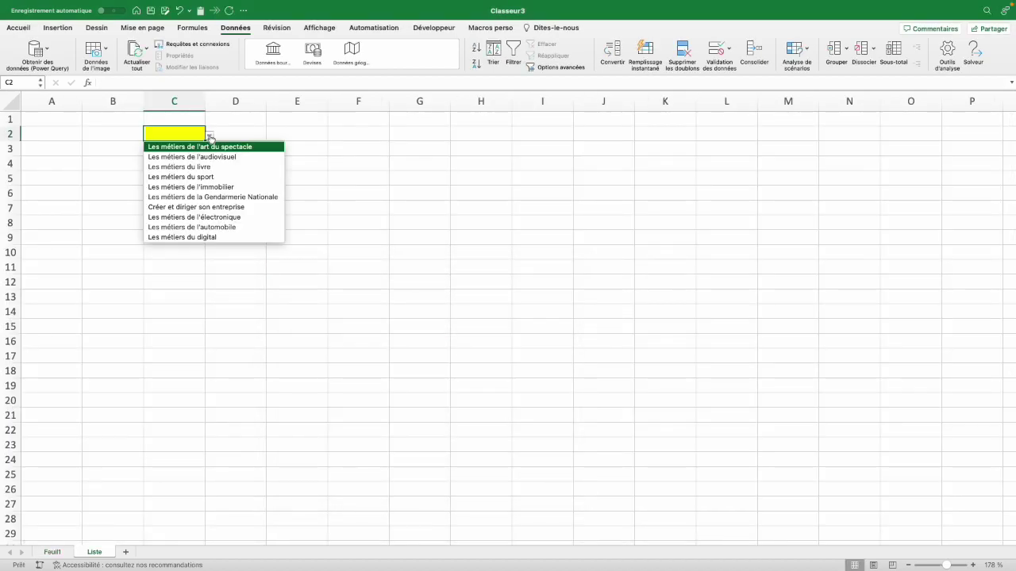
{"action": "left_click", "coordinate": [181, 167]}
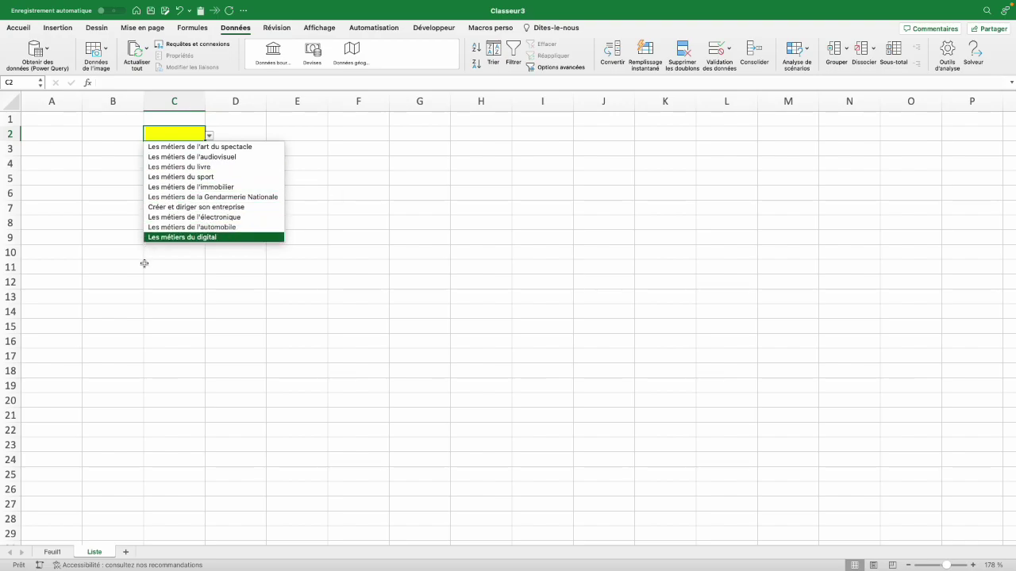
{"action": "left_click", "coordinate": [175, 192]}
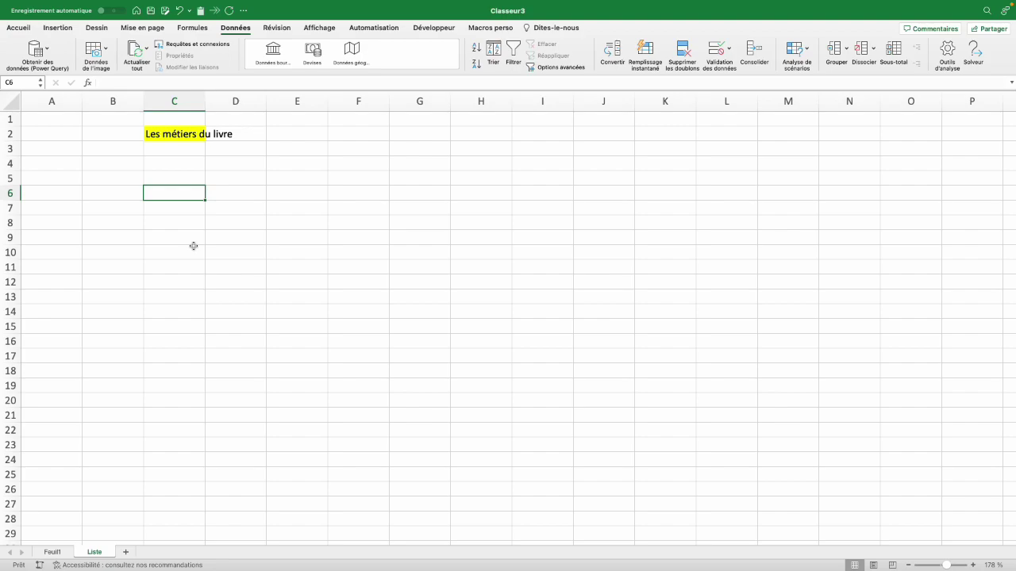
Step: In C7 enter =FILTRE(data[[Titre]:[Nom]];data[Les métiers de l'art du spectacle]=1), spilling 16 participants
{"action": "left_click", "coordinate": [182, 137]}
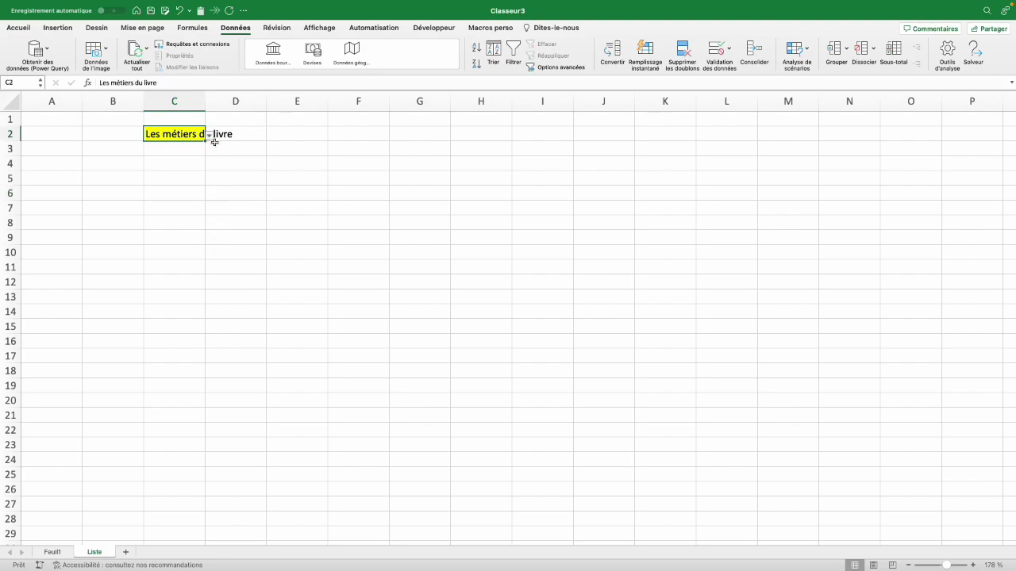
{"action": "left_click", "coordinate": [180, 209]}
{"action": "type", "text": "="}
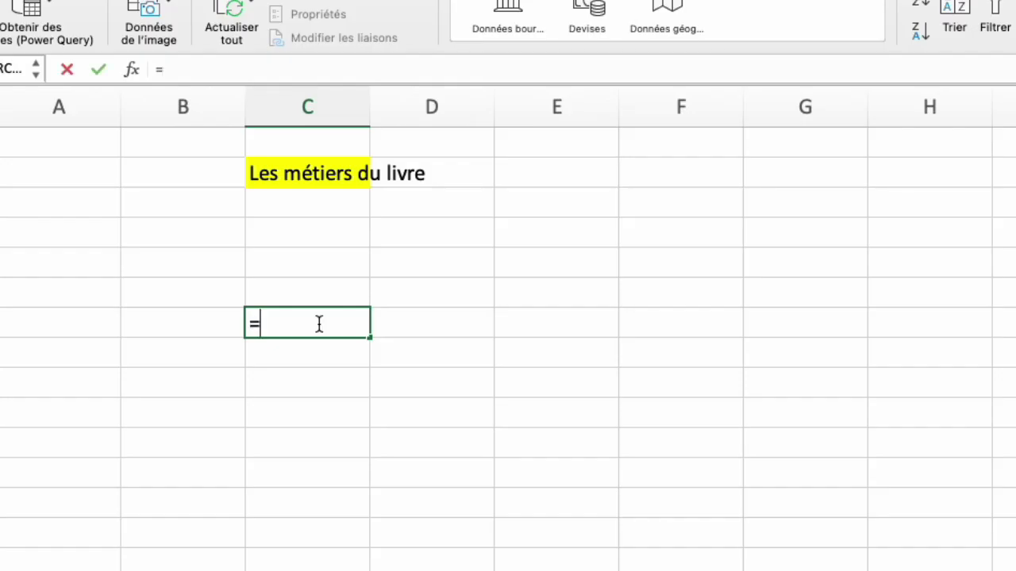
{"action": "type", "text": "filtre("}
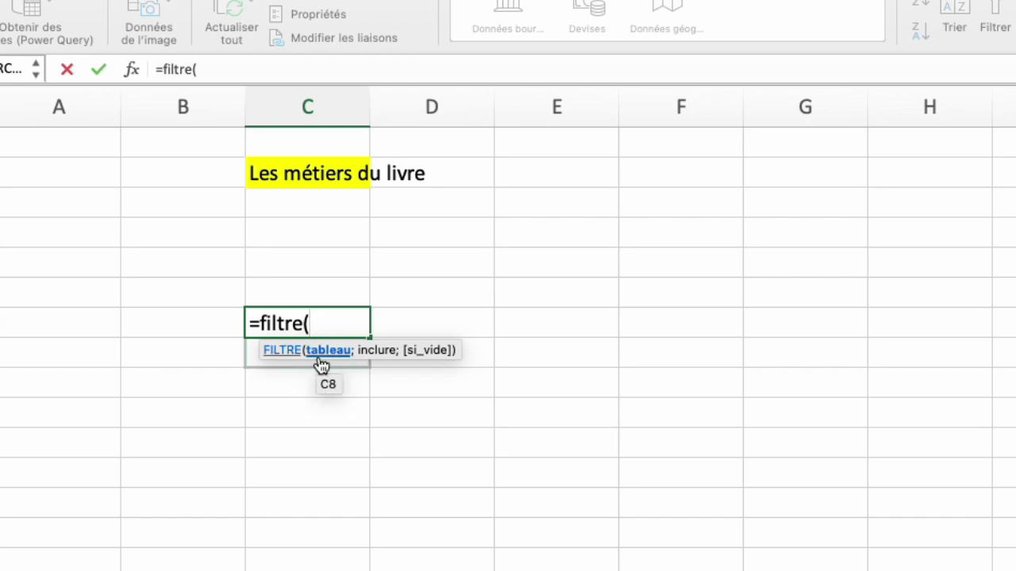
{"action": "left_click", "coordinate": [52, 551]}
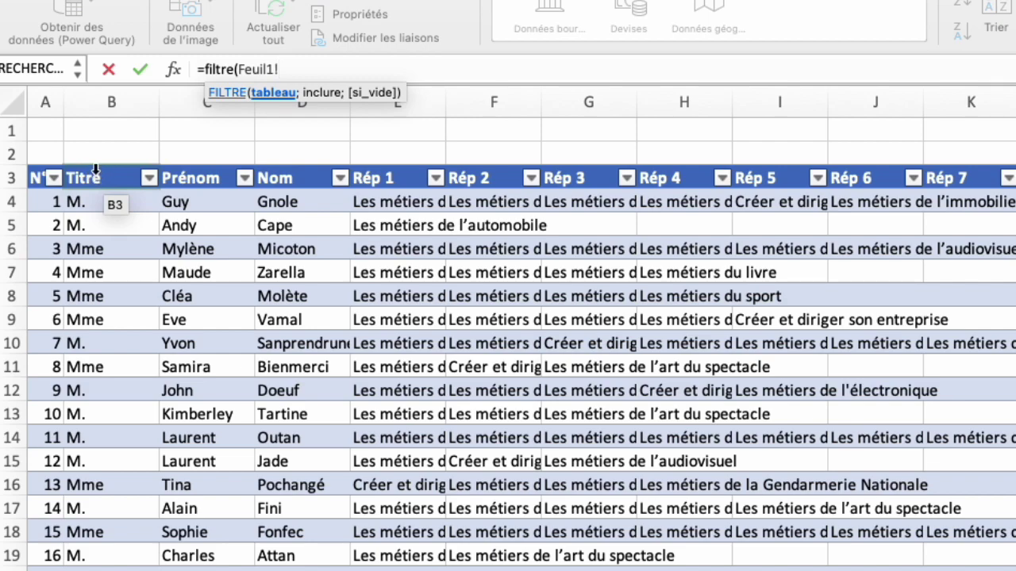
{"action": "left_click_drag", "start_coordinate": [95, 169], "coordinate": [290, 171]}
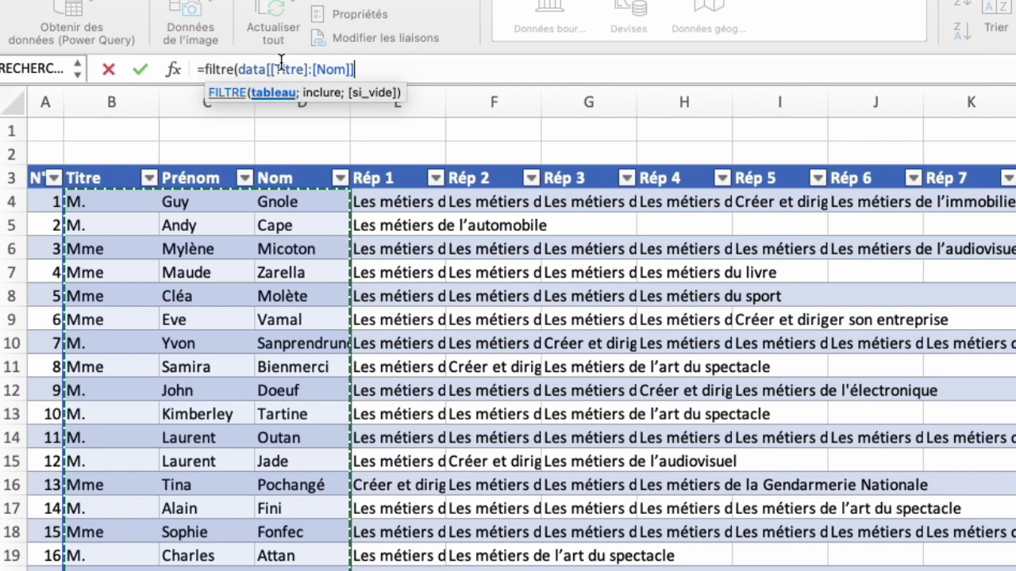
{"action": "type", "text": ";"}
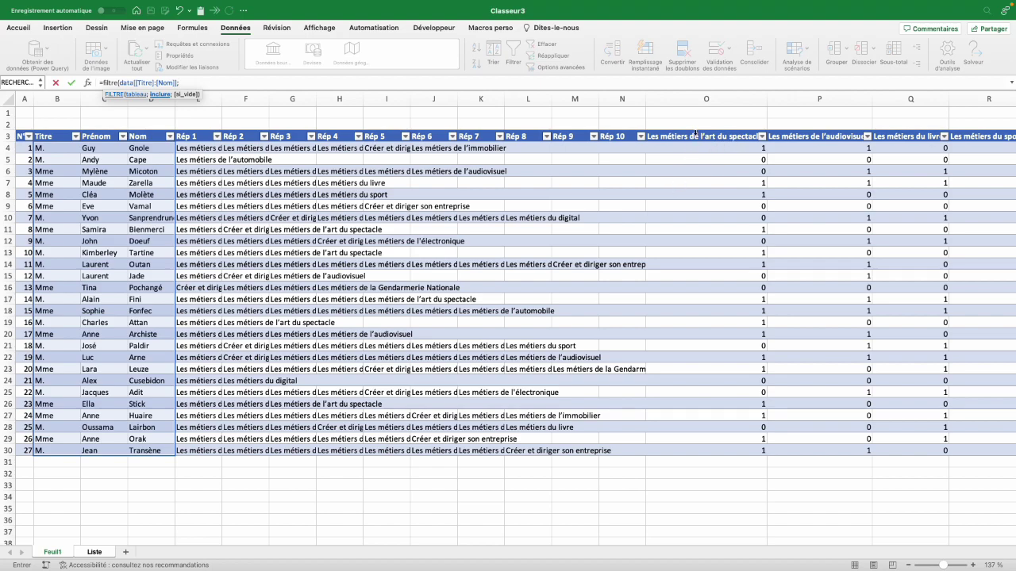
{"action": "left_click", "coordinate": [695, 133]}
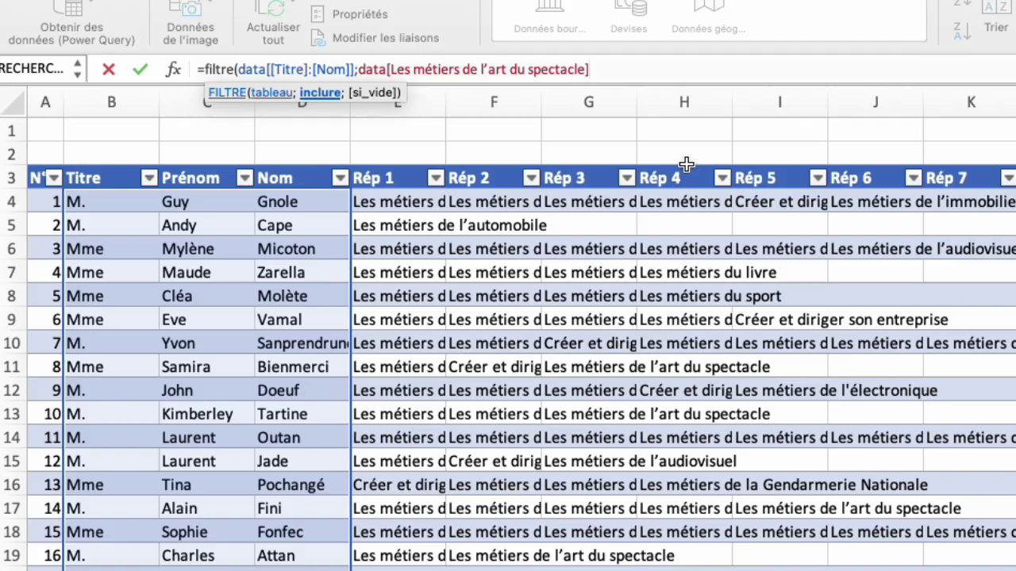
{"action": "type", "text": "="}
{"action": "type", "text": "1)"}
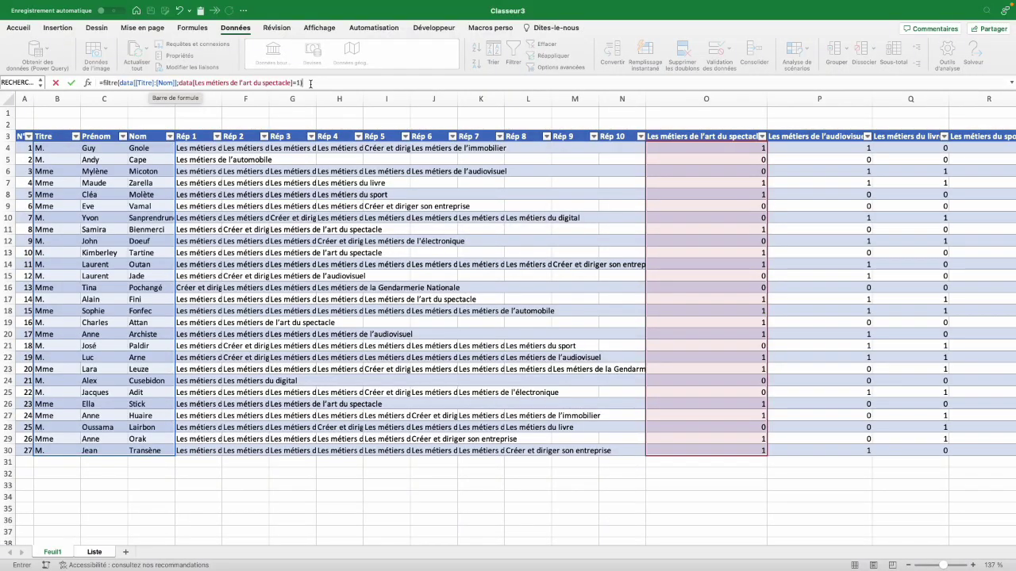
{"action": "key", "text": "Return"}
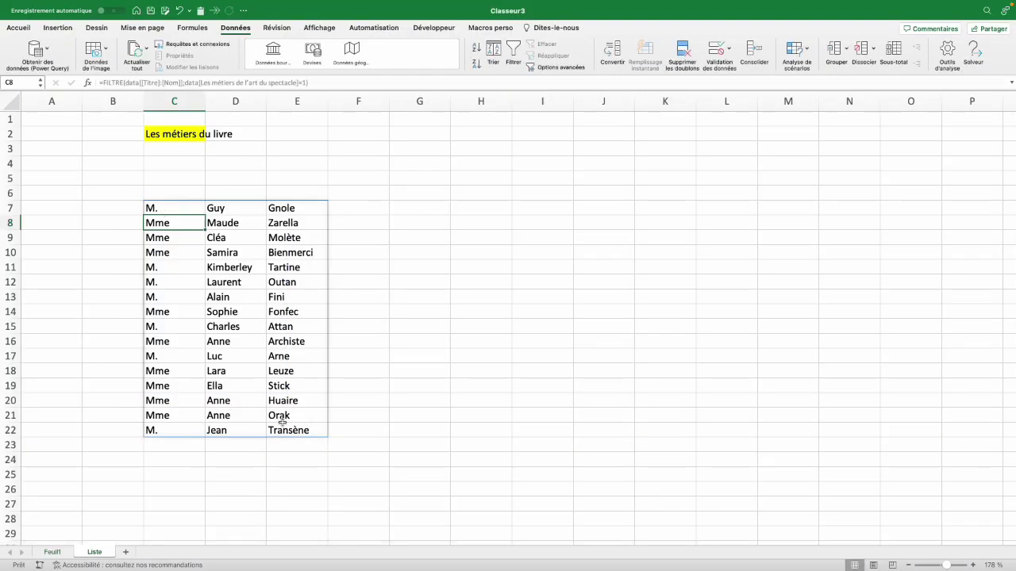
Step: Switch C2 to Créer et diriger son entreprise and open C7's FILTRE formula for inspection
{"action": "left_click", "coordinate": [183, 134]}
{"action": "left_click", "coordinate": [209, 135]}
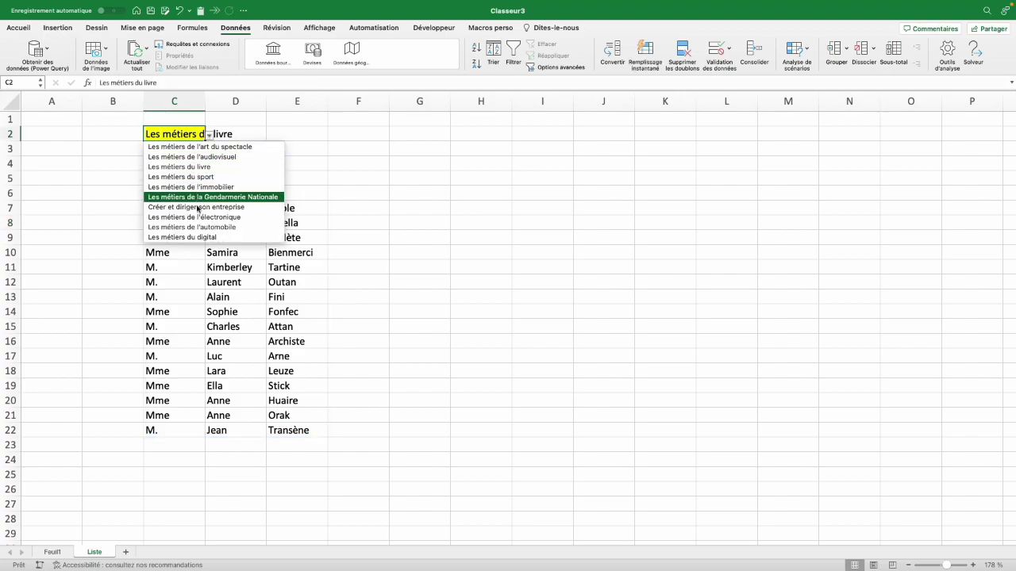
{"action": "left_click", "coordinate": [198, 208]}
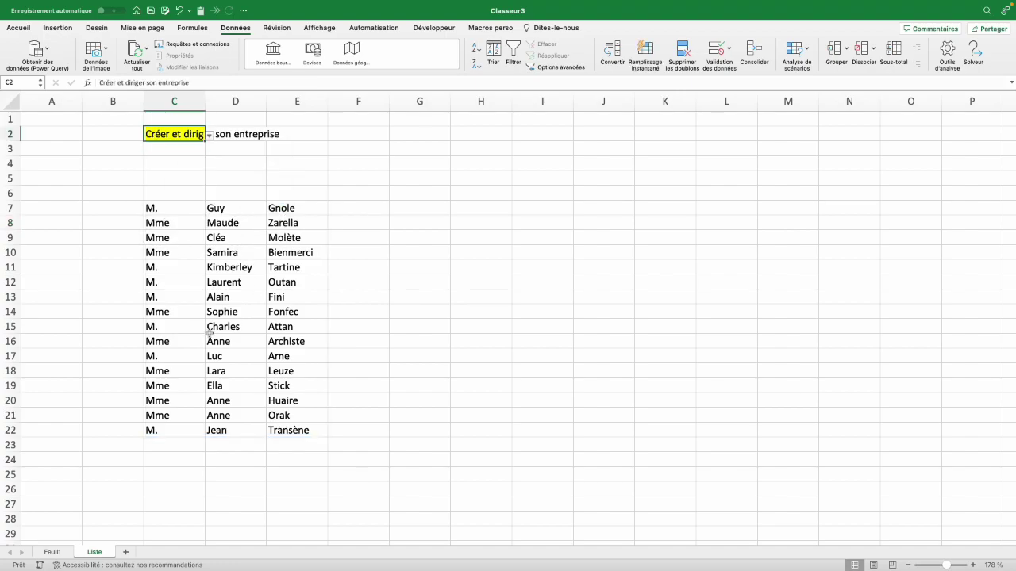
{"action": "double_click", "coordinate": [177, 208]}
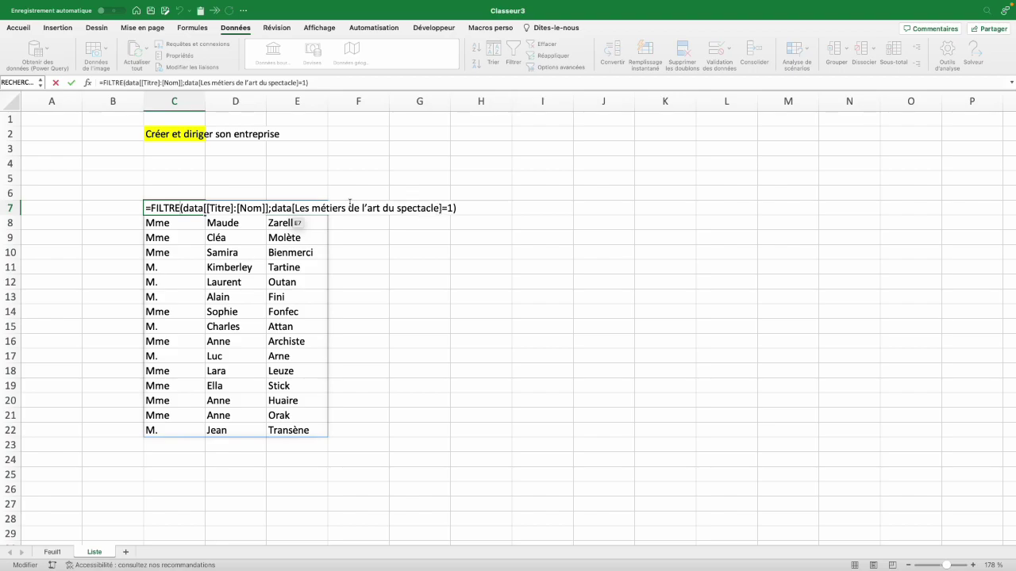
Step: Enter ="data["&C2&"]" in G2 so it reads data[Créer et diriger son entreprise]
{"action": "key", "text": "Return"}
{"action": "left_click", "coordinate": [486, 135]}
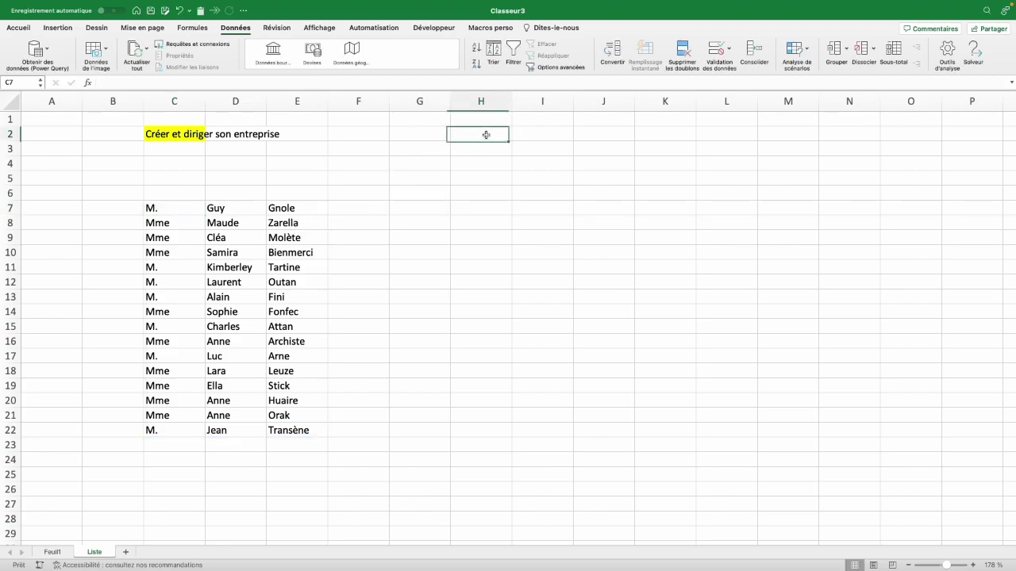
{"action": "key", "text": "Left"}
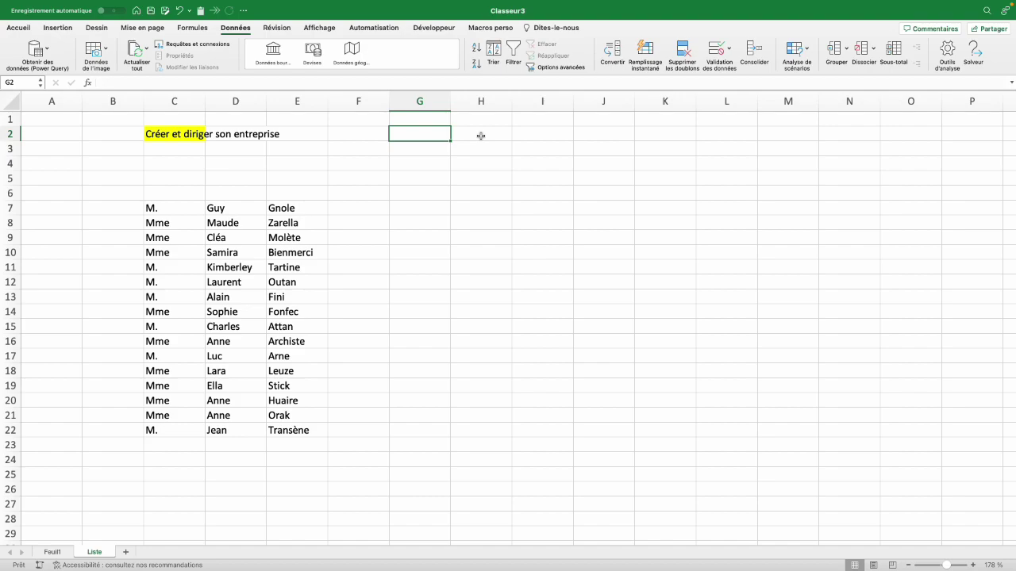
{"action": "type", "text": "="}
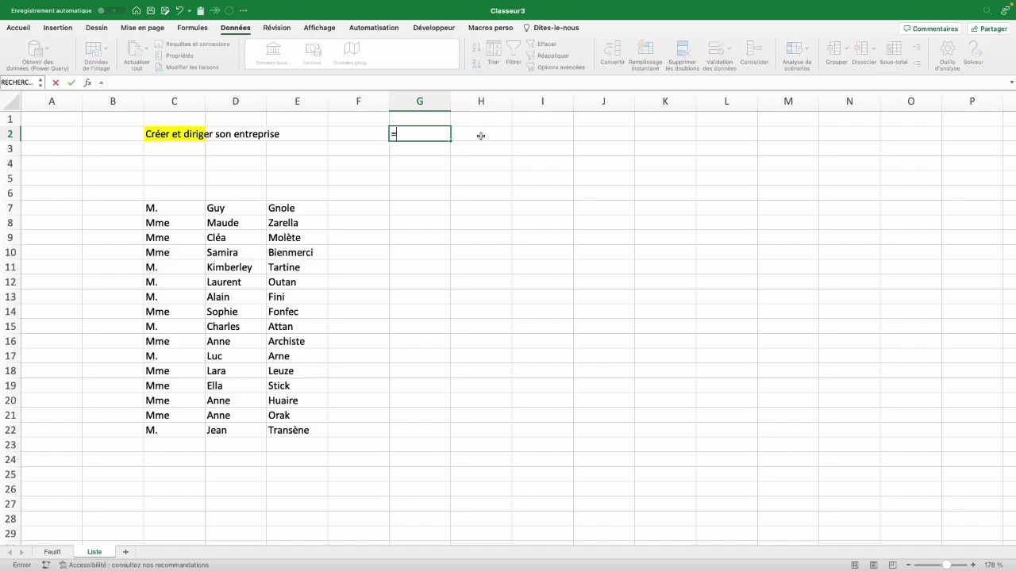
{"action": "type", "text": "\"data"}
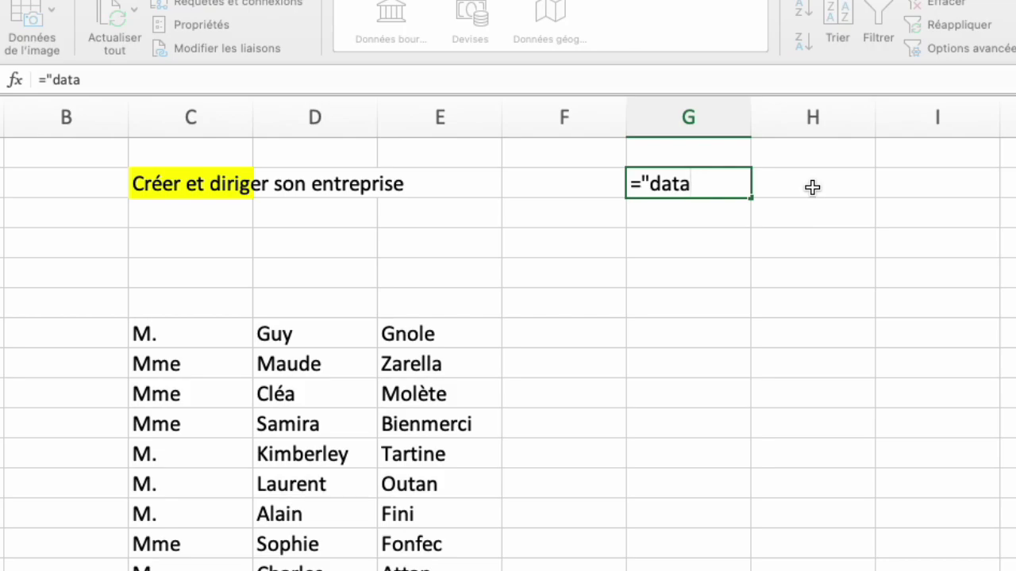
{"action": "type", "text": "[\""}
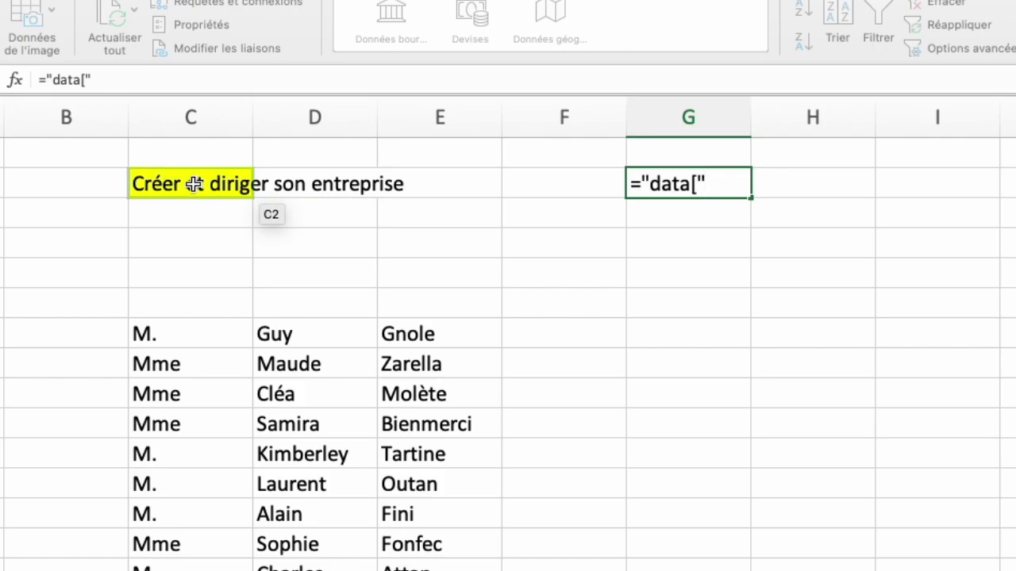
{"action": "type", "text": "&"}
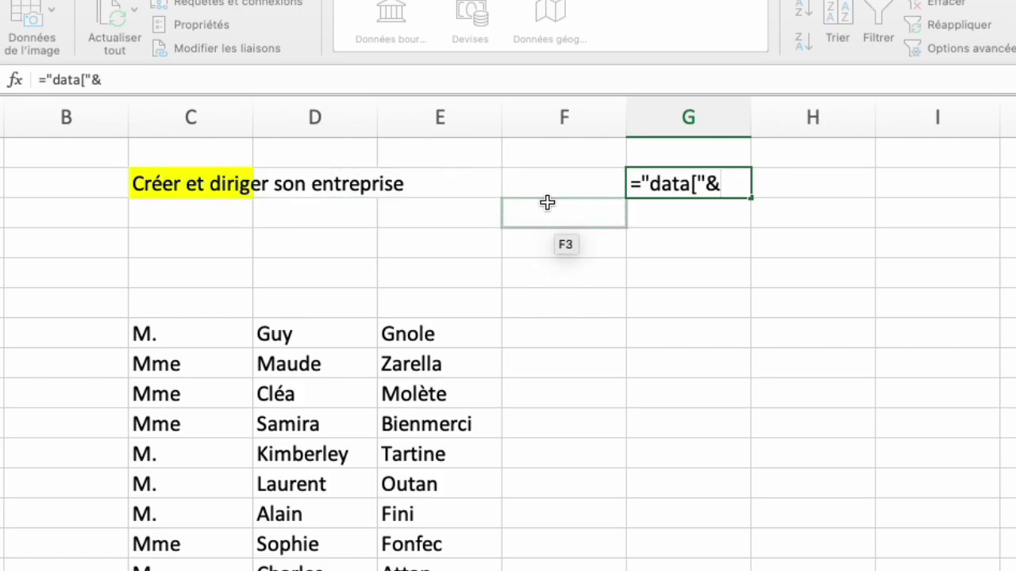
{"action": "left_click", "coordinate": [196, 184]}
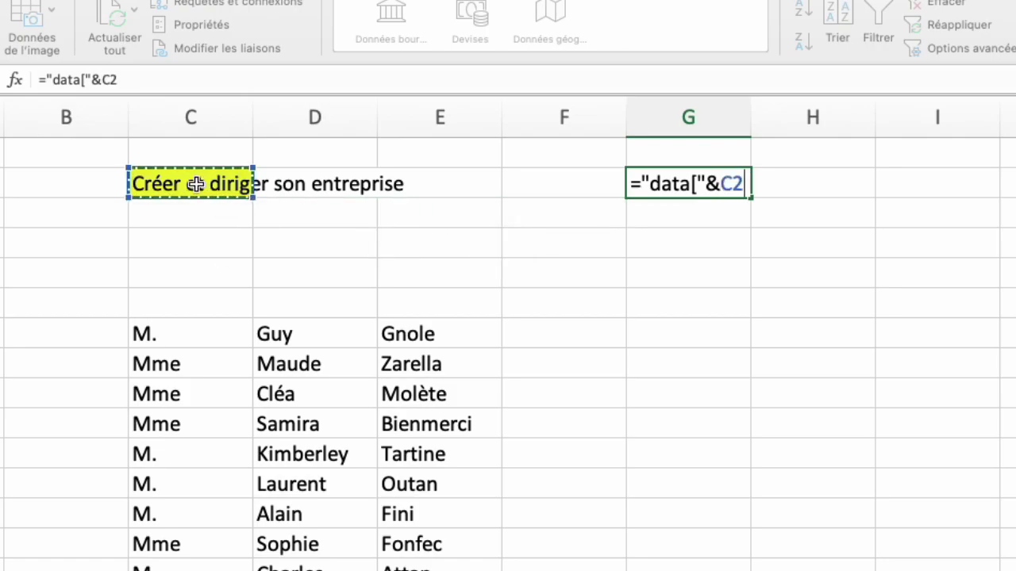
{"action": "type", "text": "&"}
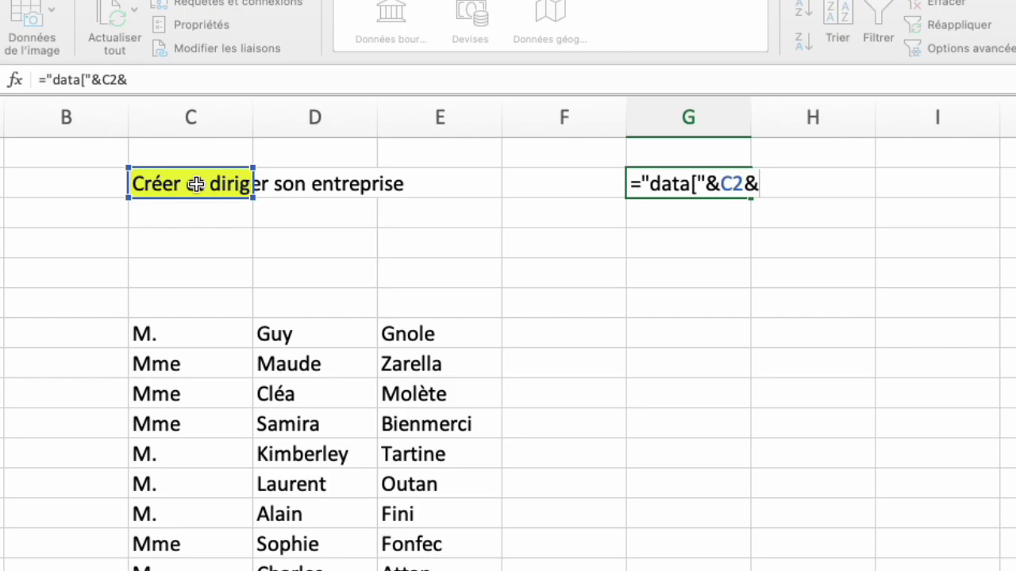
{"action": "type", "text": "\"]"}
{"action": "type", "text": "\""}
{"action": "key", "text": "Return"}
{"action": "left_click", "coordinate": [661, 191]}
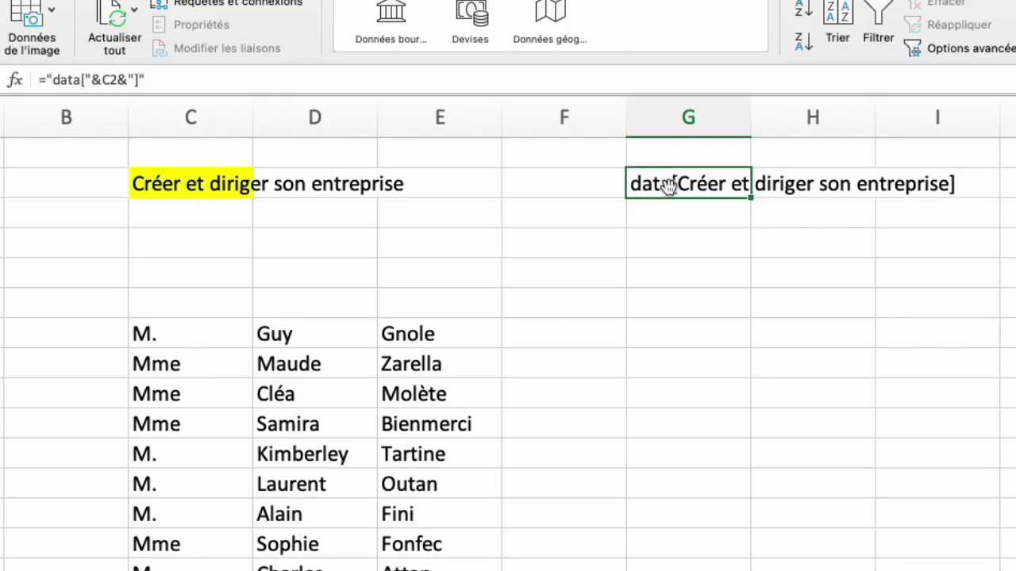
{"action": "left_click", "coordinate": [211, 190]}
{"action": "left_click", "coordinate": [262, 187]}
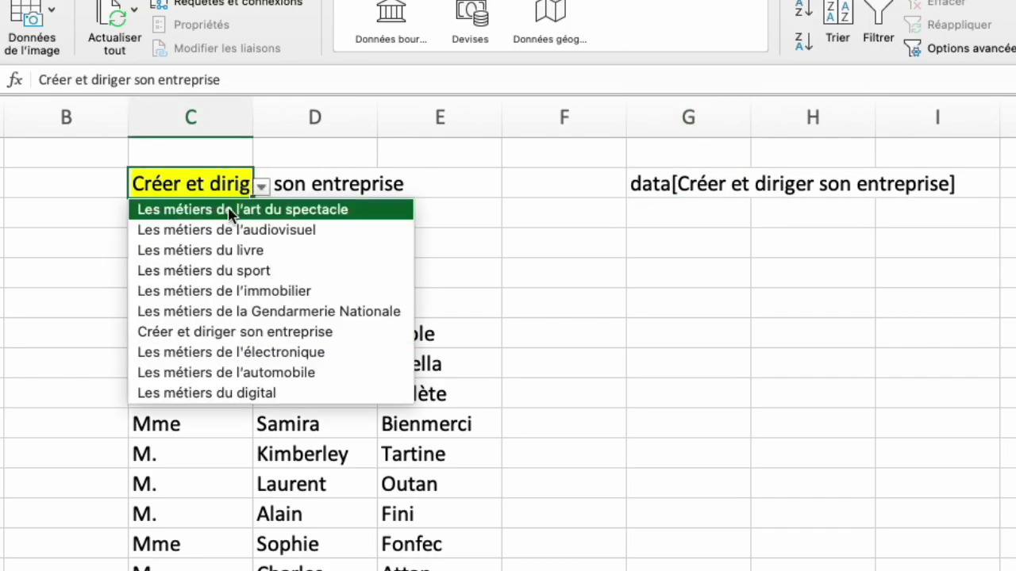
Step: Pick Les métiers du livre and change C7's filter condition to INDIRECT(G2)=1
{"action": "left_click", "coordinate": [222, 253]}
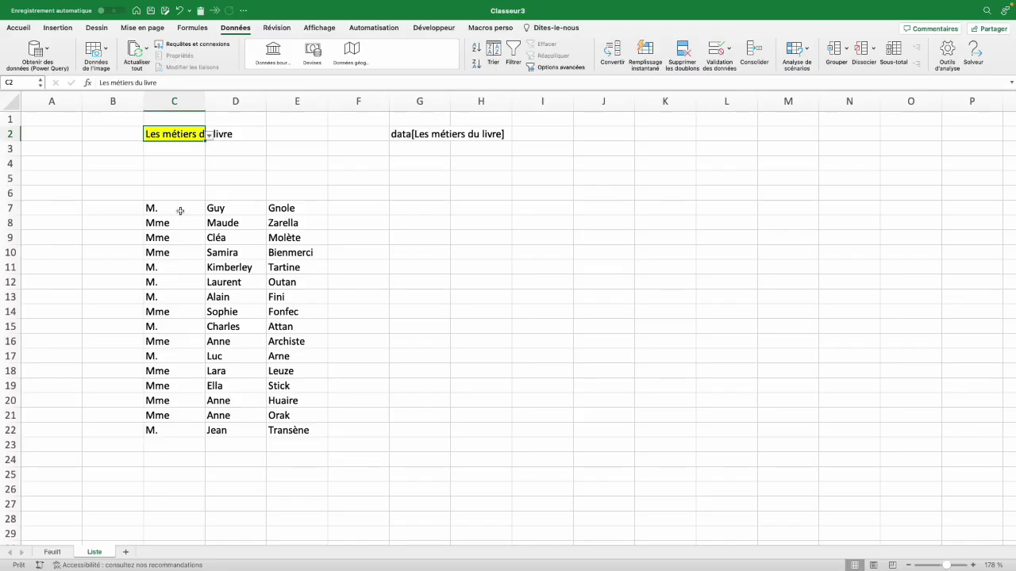
{"action": "left_click", "coordinate": [180, 211]}
{"action": "double_click", "coordinate": [180, 209]}
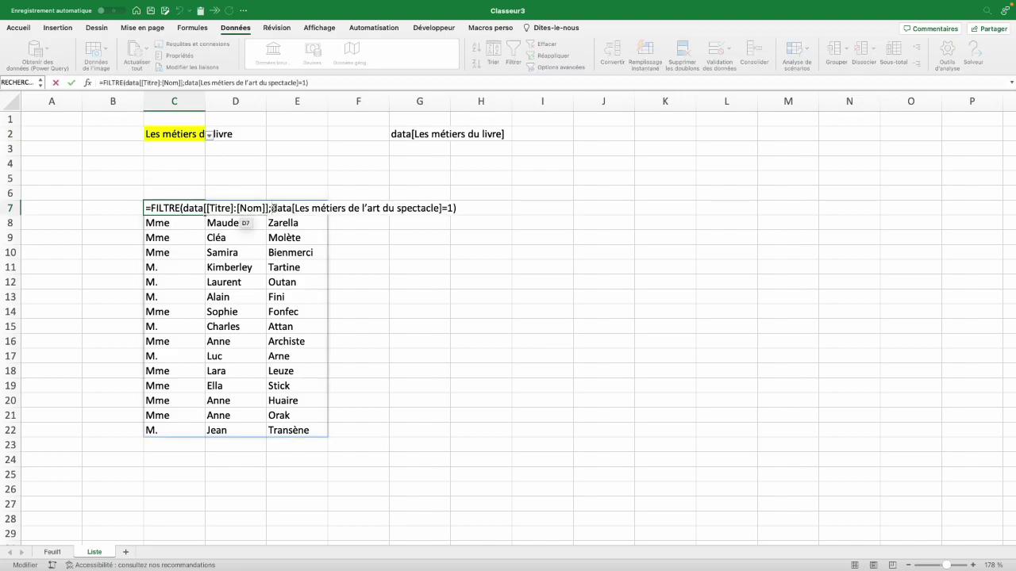
{"action": "left_click_drag", "start_coordinate": [272, 208], "coordinate": [441, 209]}
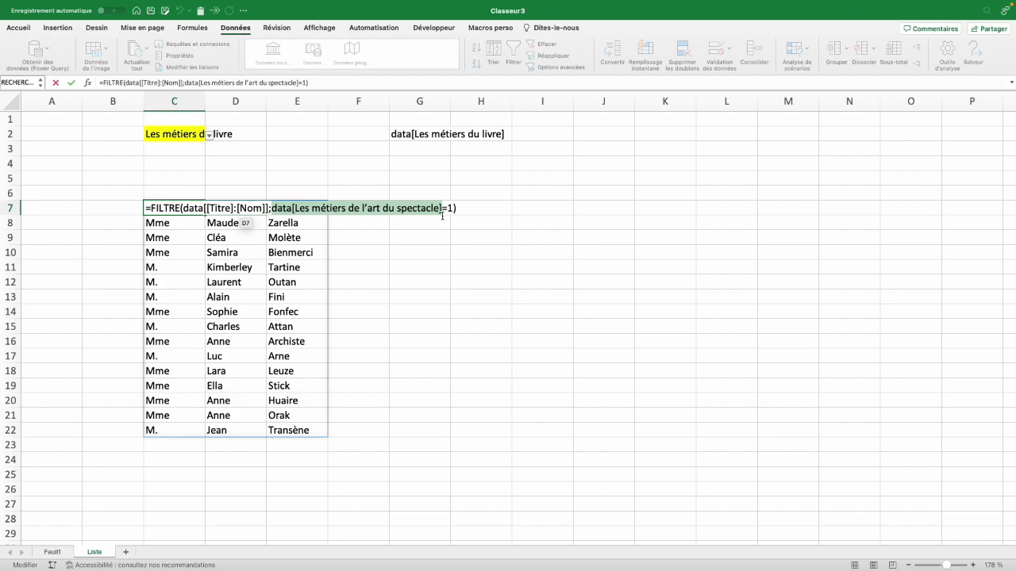
{"action": "key", "text": "BackSpace"}
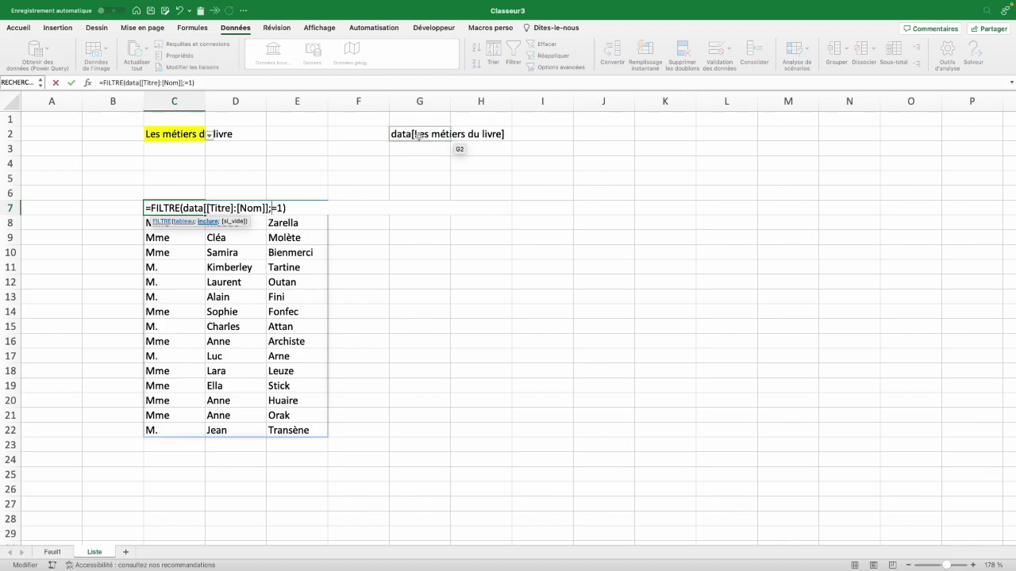
{"action": "left_click", "coordinate": [418, 136]}
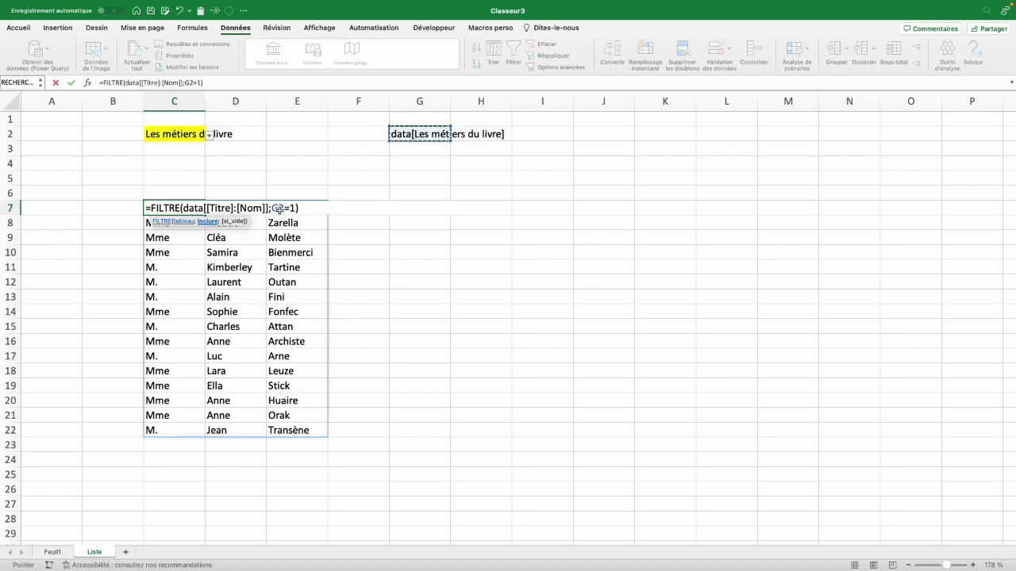
{"action": "double_click", "coordinate": [278, 209]}
{"action": "key", "text": "BackSpace"}
{"action": "type", "text": "in"}
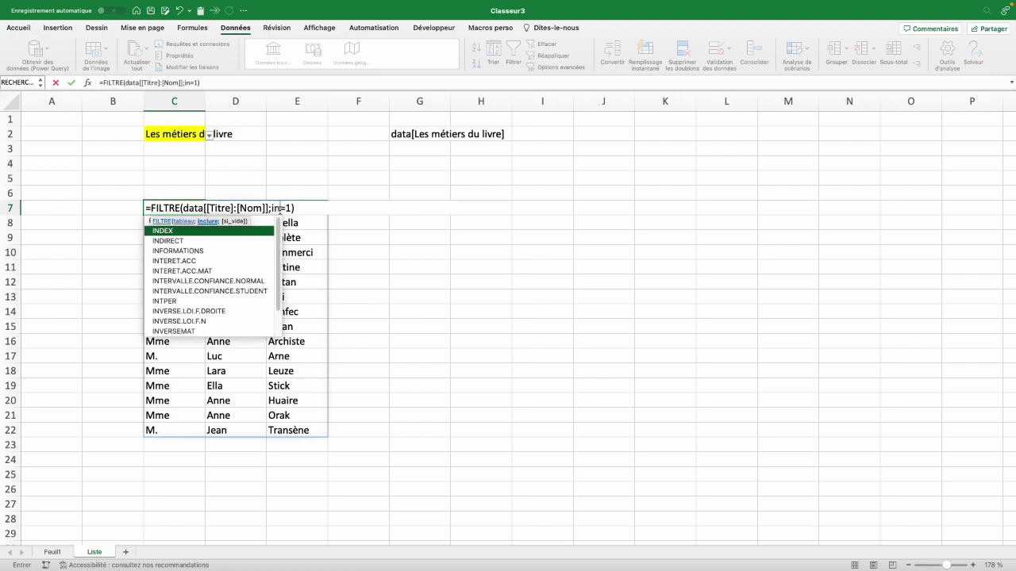
{"action": "type", "text": "direct"}
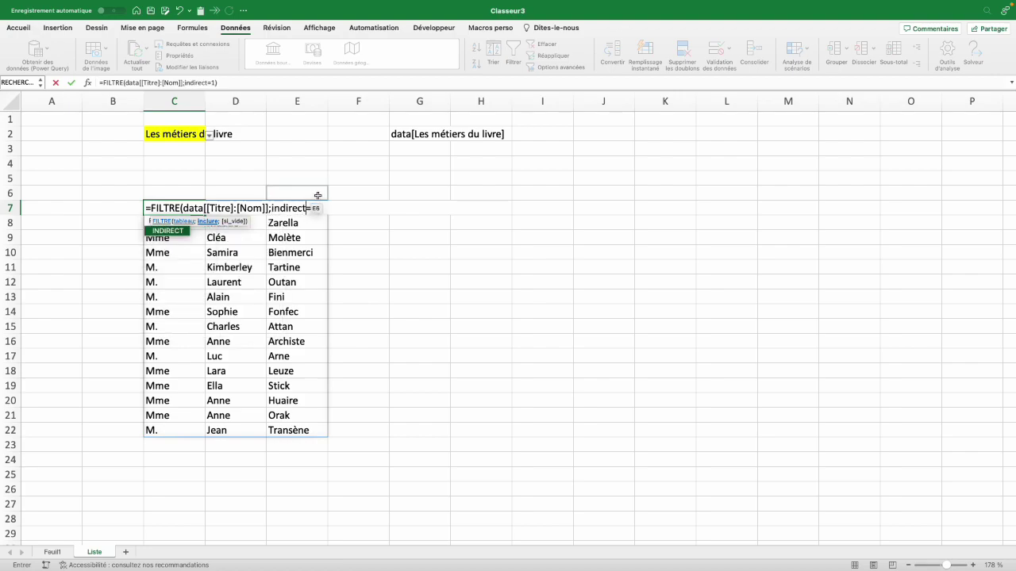
{"action": "type", "text": "("}
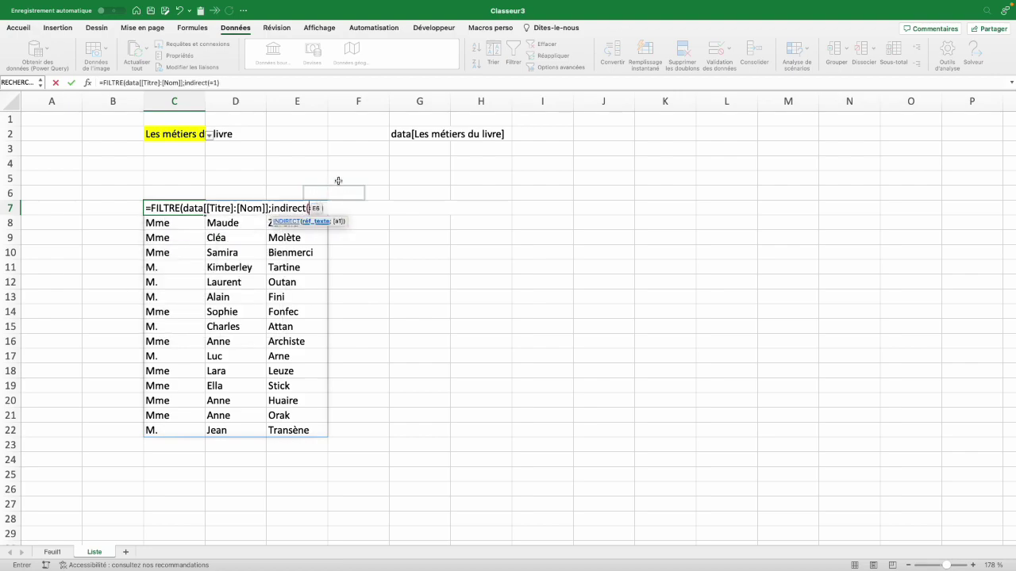
{"action": "left_click", "coordinate": [407, 135]}
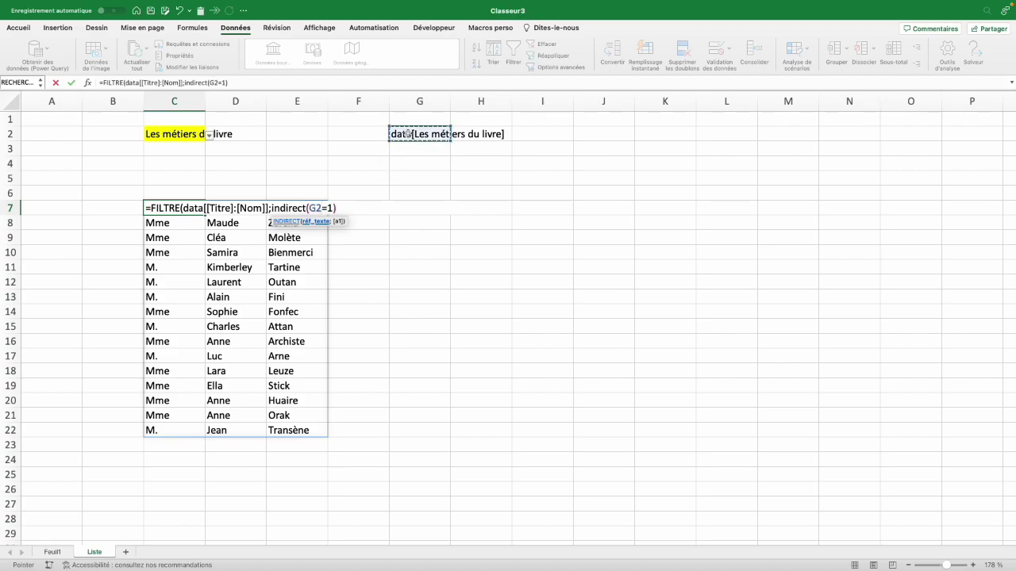
{"action": "type", "text": ")"}
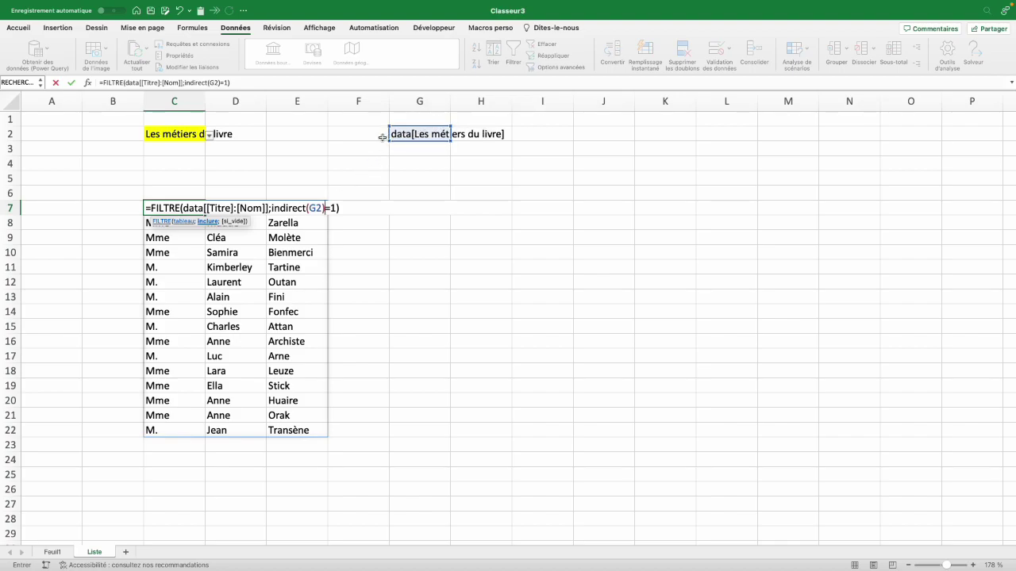
{"action": "key", "text": "Return"}
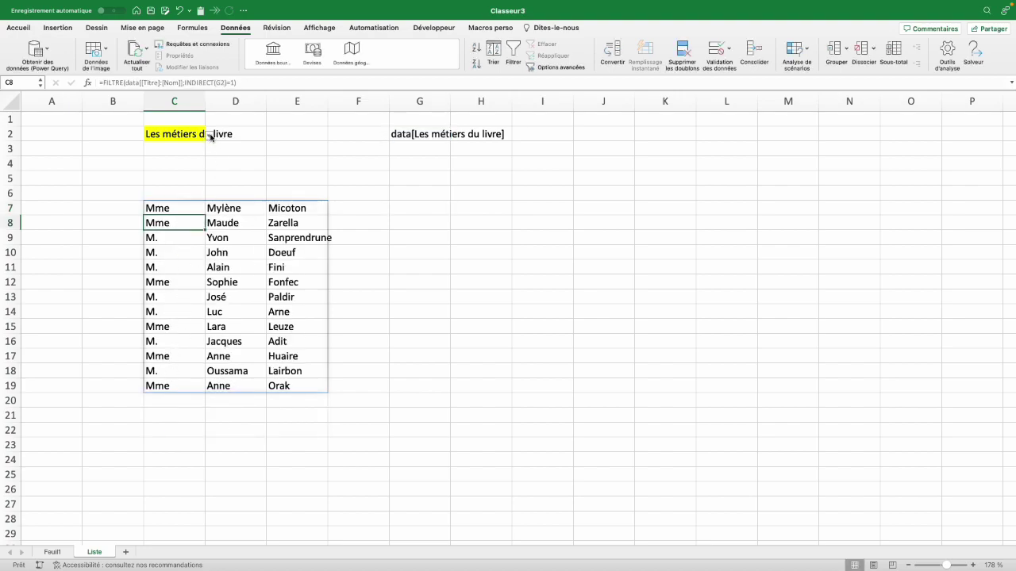
Step: Set C2 to Les métiers de l'automobile, then to Les métiers du digital
{"action": "left_click", "coordinate": [201, 136]}
{"action": "left_click", "coordinate": [209, 135]}
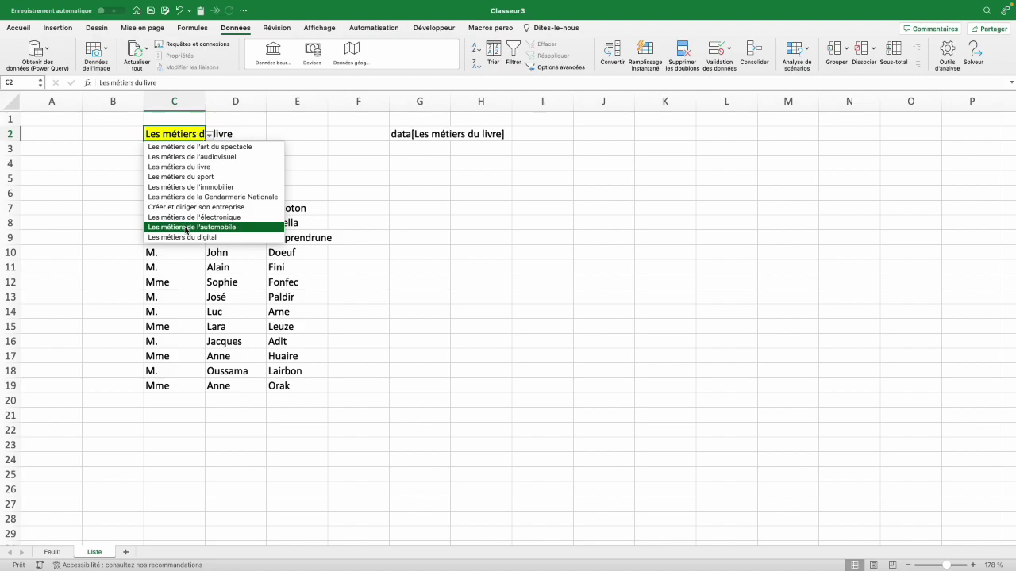
{"action": "left_click", "coordinate": [187, 228]}
{"action": "left_click", "coordinate": [208, 136]}
{"action": "left_click", "coordinate": [173, 237]}
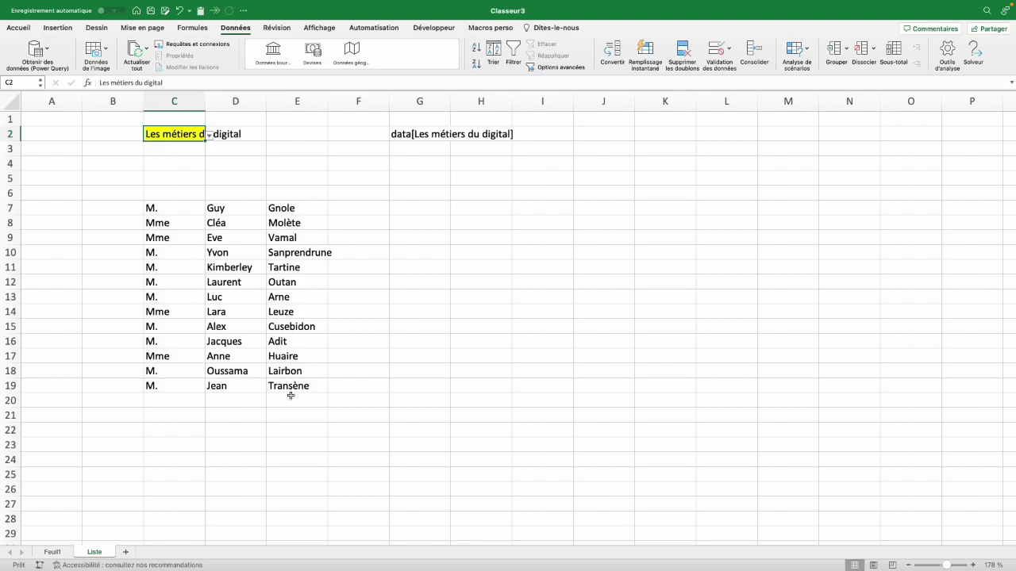
Step: Check the Micoton row in the Feuil1 data, then return to the Liste sheet
{"action": "left_click", "coordinate": [59, 554]}
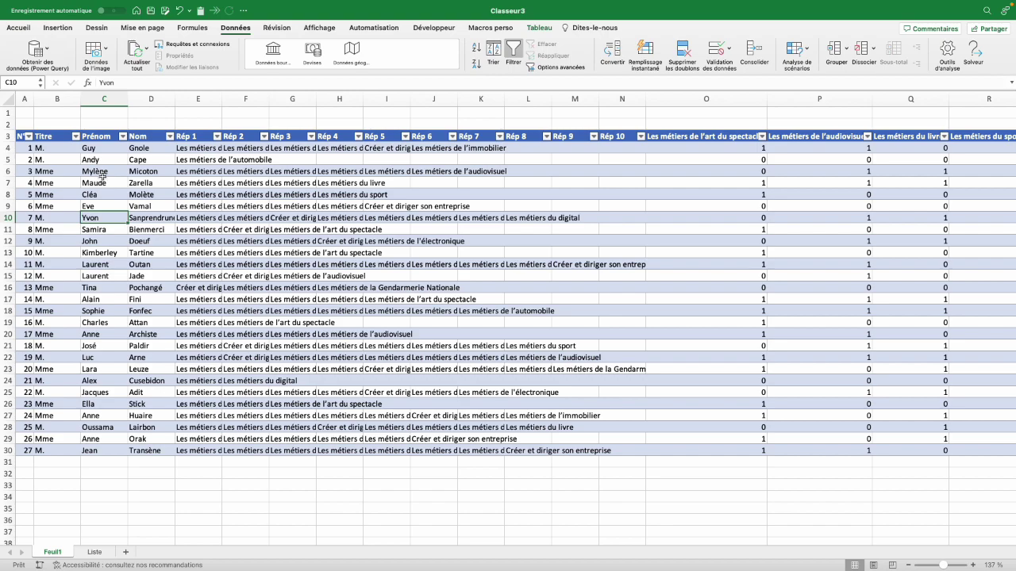
{"action": "left_click", "coordinate": [140, 171]}
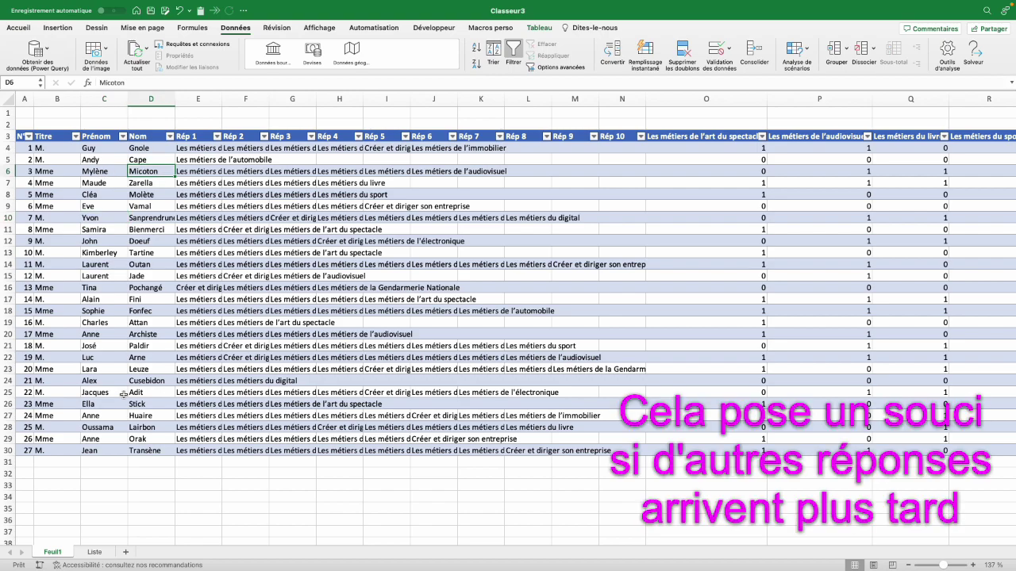
{"action": "left_click", "coordinate": [89, 552]}
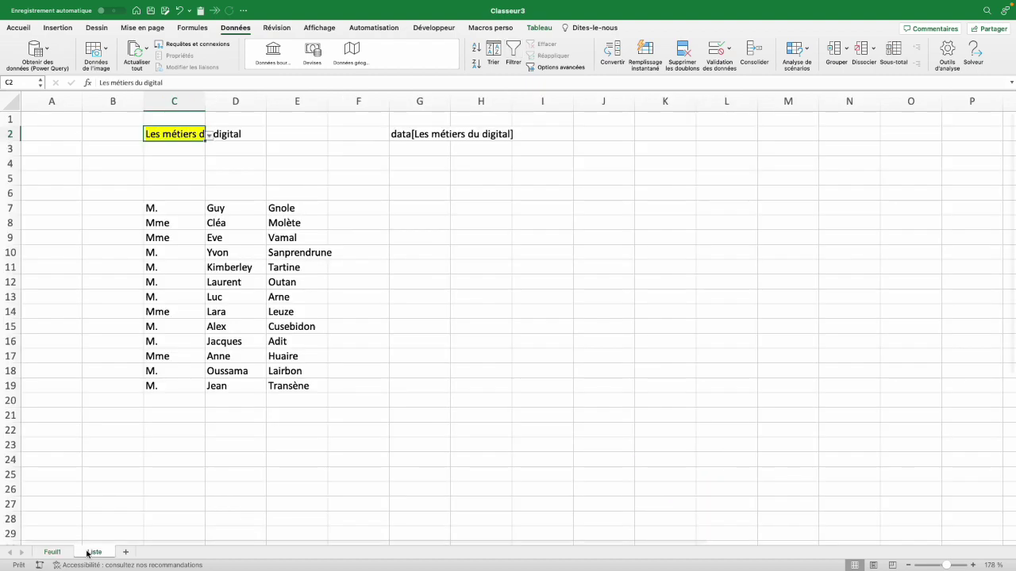
Step: Wrap C7's formula as =TRIER(FILTRE(data[[Titre]:[Nom]];INDIRECT(G2)=1);3) to sort by Nom
{"action": "left_click", "coordinate": [176, 209]}
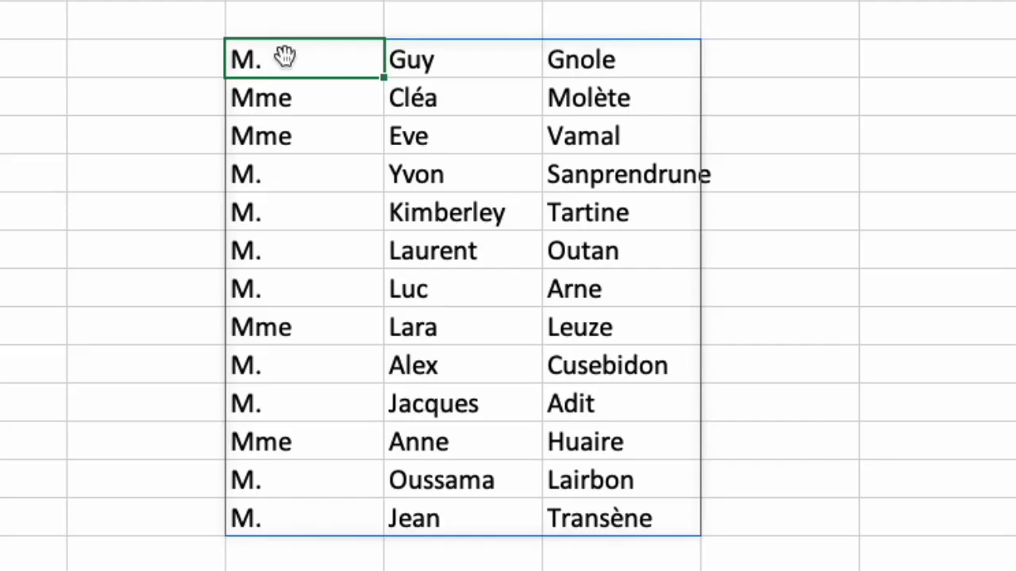
{"action": "double_click", "coordinate": [166, 207]}
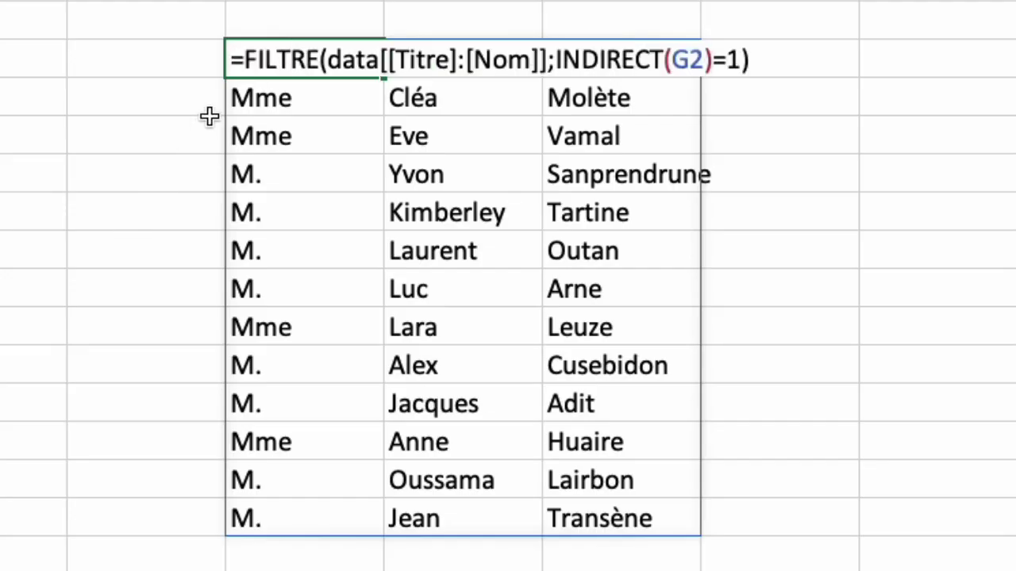
{"action": "left_click", "coordinate": [245, 61]}
{"action": "type", "text": "trier"}
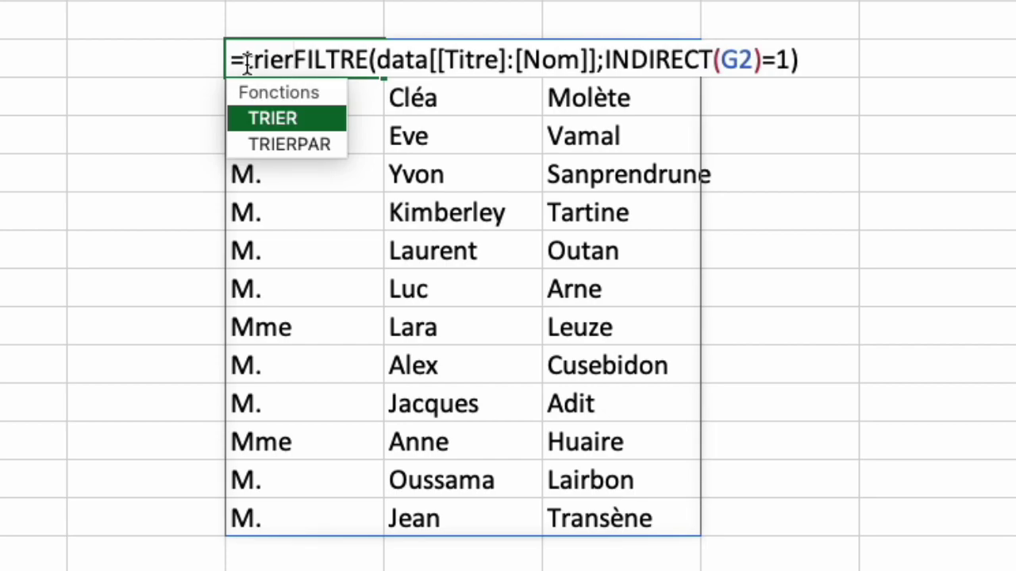
{"action": "type", "text": "("}
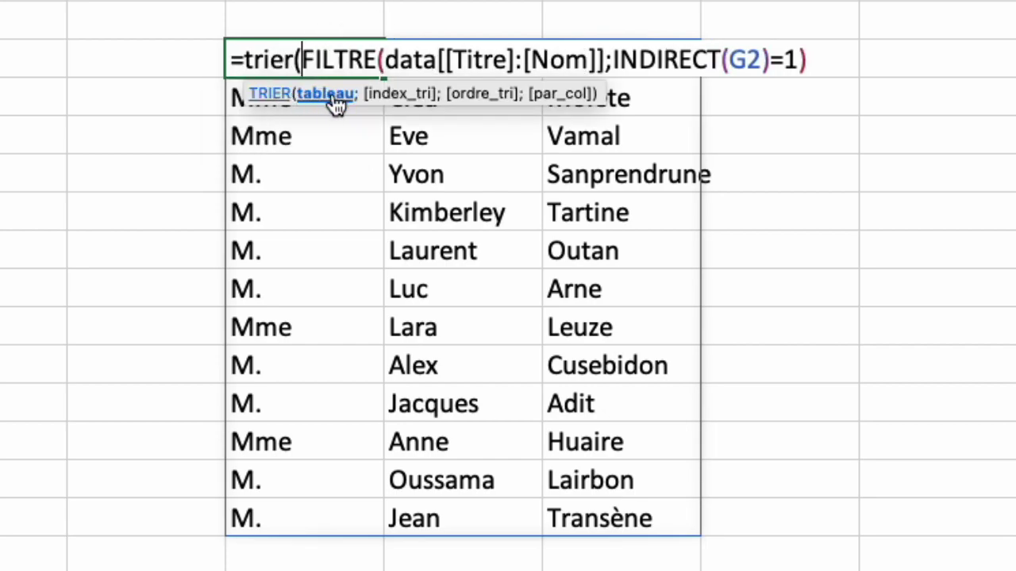
{"action": "left_click", "coordinate": [827, 63]}
{"action": "type", "text": ";"}
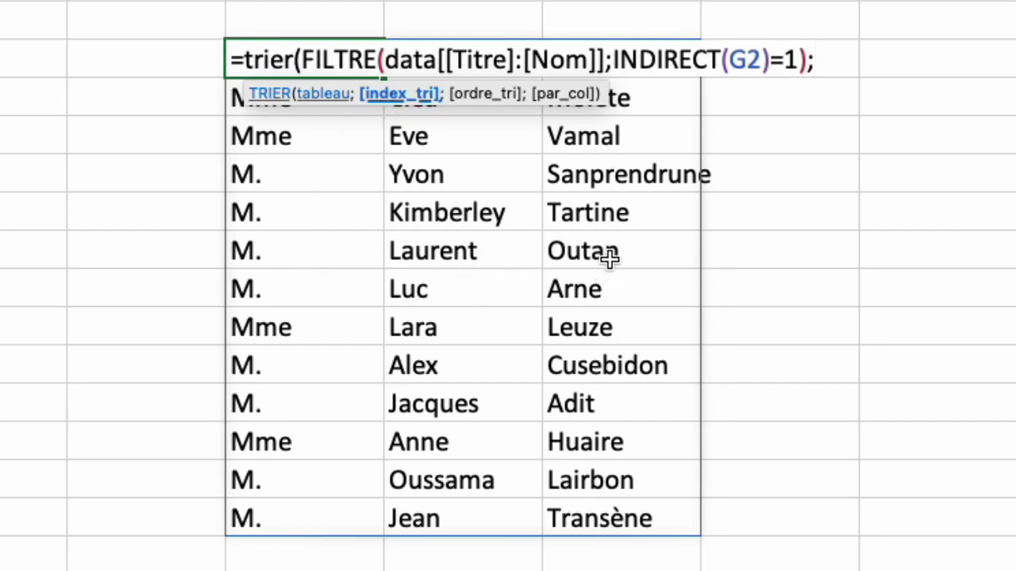
{"action": "type", "text": "3"}
{"action": "type", "text": ")"}
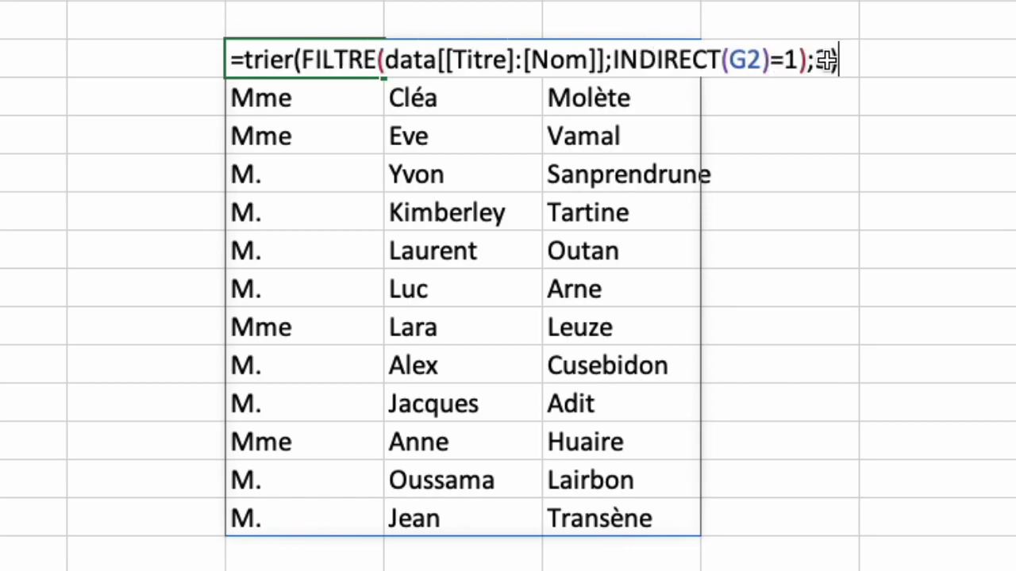
{"action": "key", "text": "Return"}
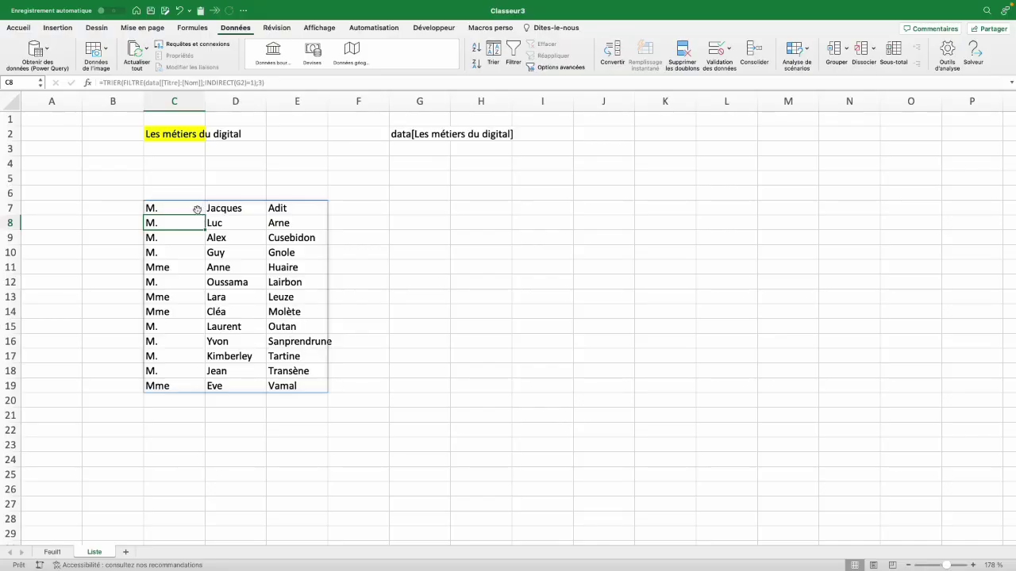
Step: Select C6 for the Titre/Prénom/Nom headers and switch C2 to Les métiers du sport
{"action": "left_click", "coordinate": [180, 193]}
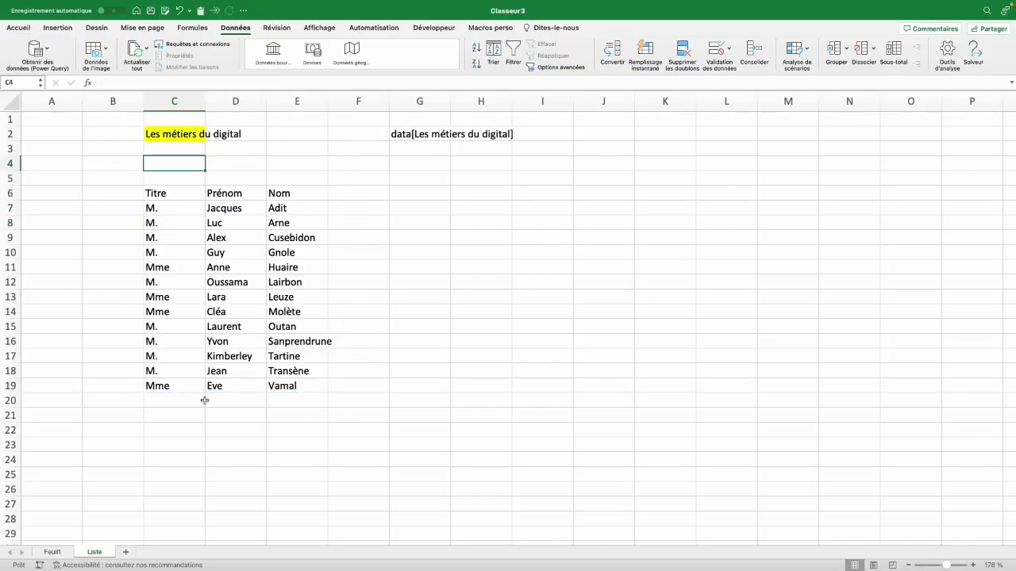
{"action": "left_click", "coordinate": [192, 135]}
{"action": "left_click", "coordinate": [209, 136]}
{"action": "left_click", "coordinate": [192, 177]}
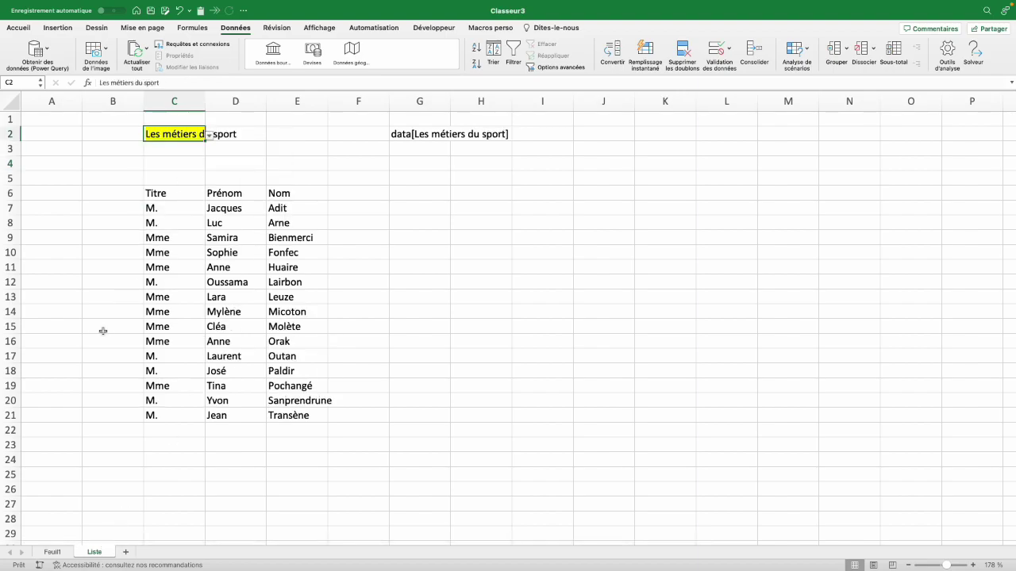